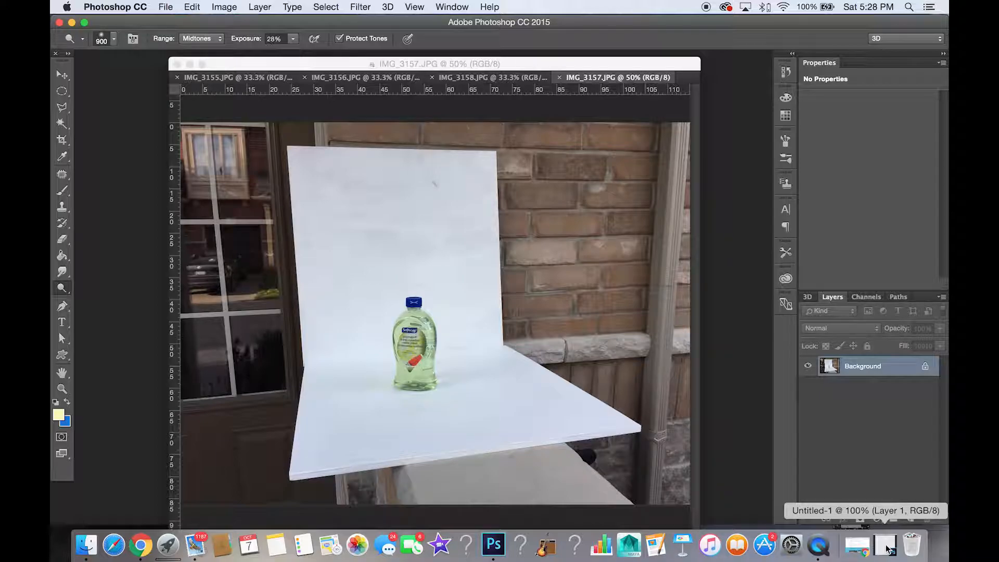
- Close the IMG_3157.JPG photo, look through the remaining bottle photos and bring up IMG_3156.JPG for editing
key(v)
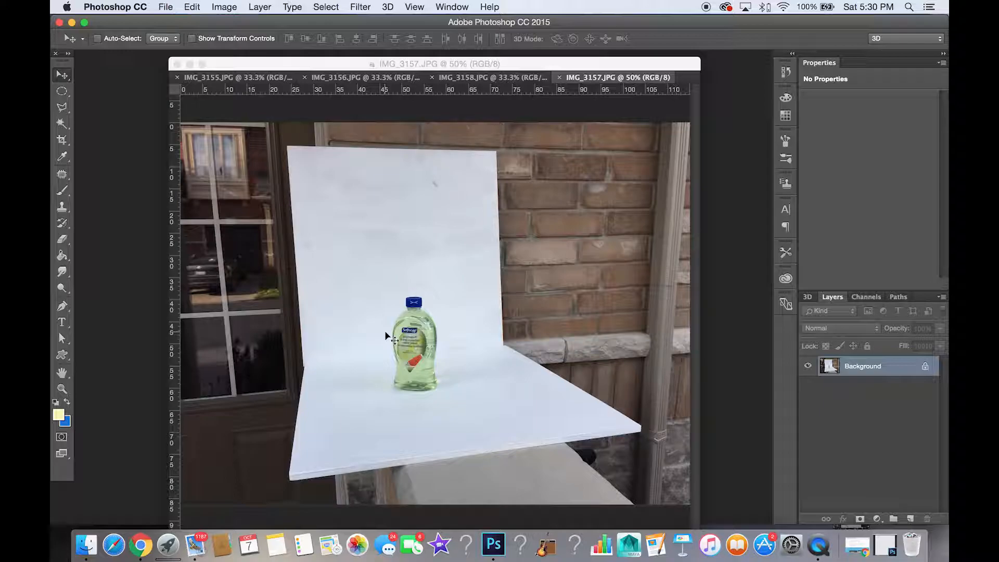
key(super+w)
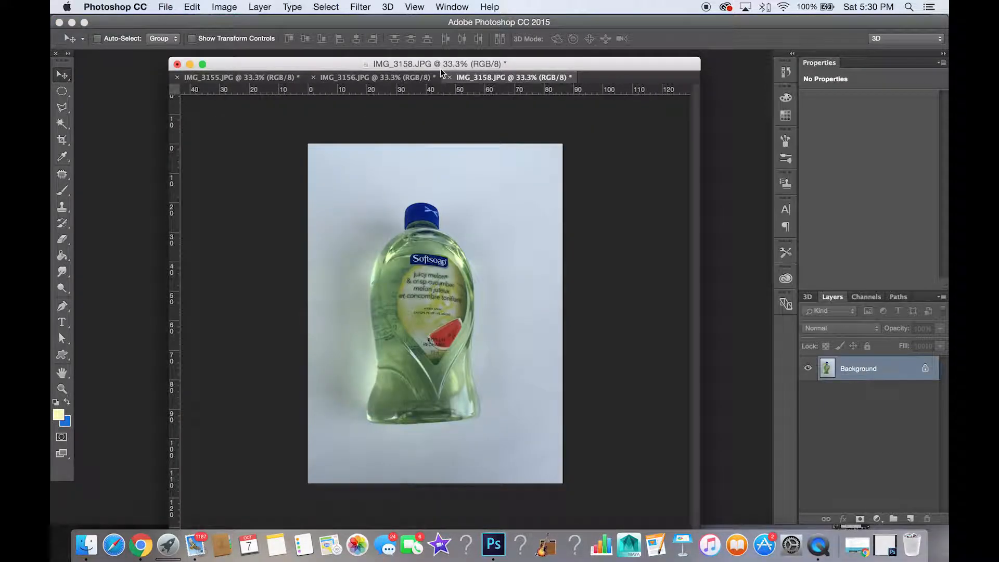
click(391, 79)
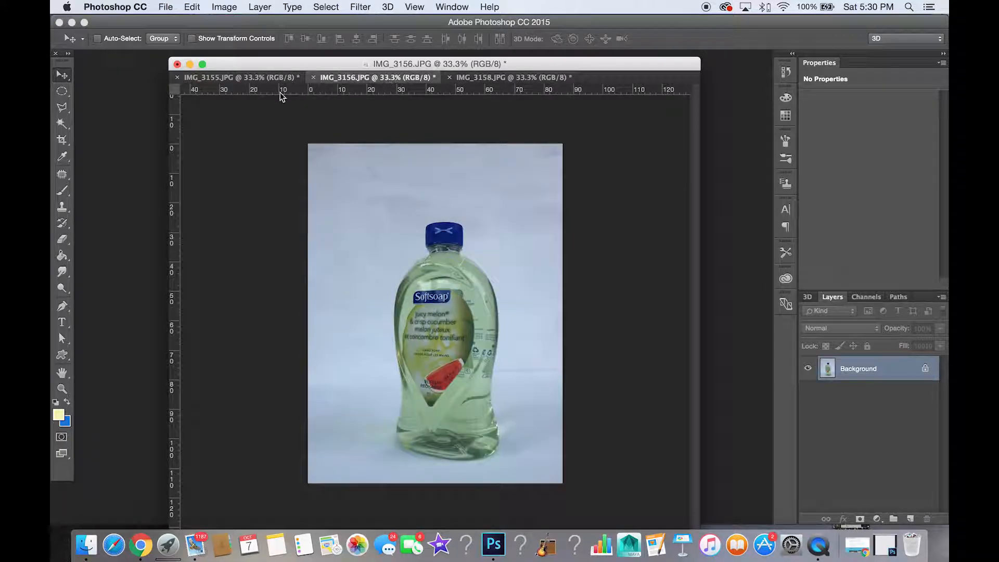
click(272, 78)
click(337, 77)
click(473, 72)
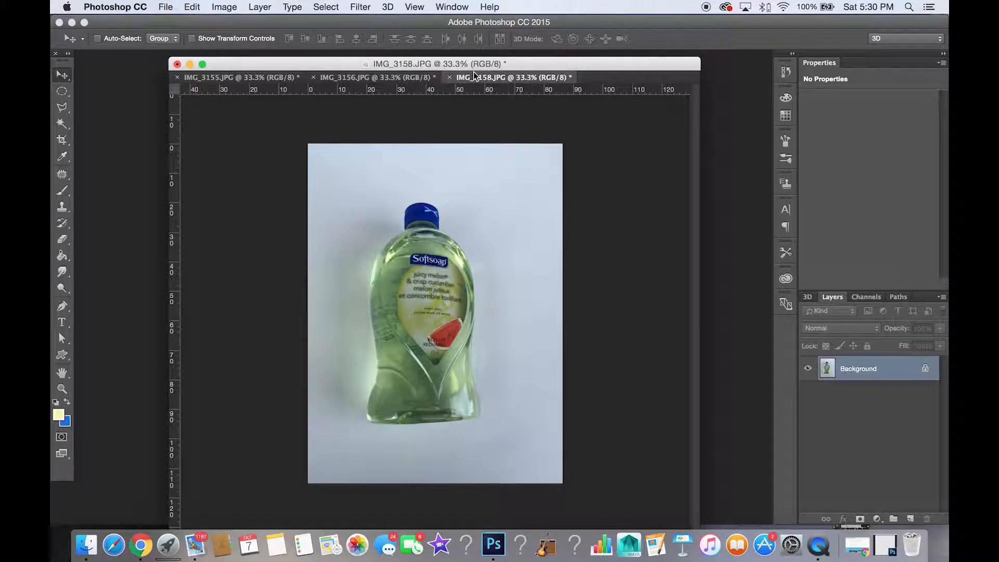
click(372, 78)
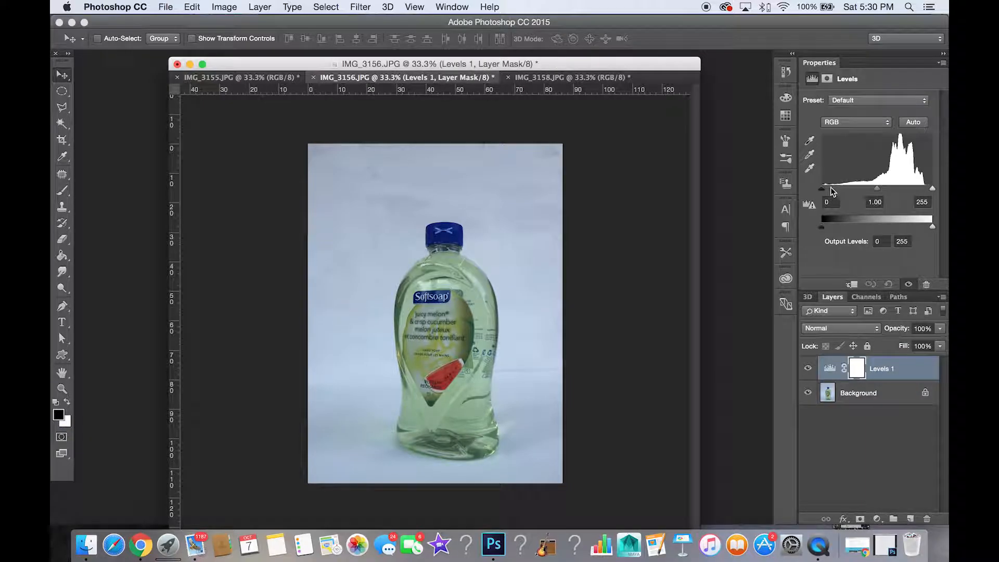
- Deepen the shadows and brighten the highlights in the Levels adjustment, and add a Photo Filter layer using Warming Filter (85)
drag(824, 188, 868, 188)
drag(931, 190, 921, 191)
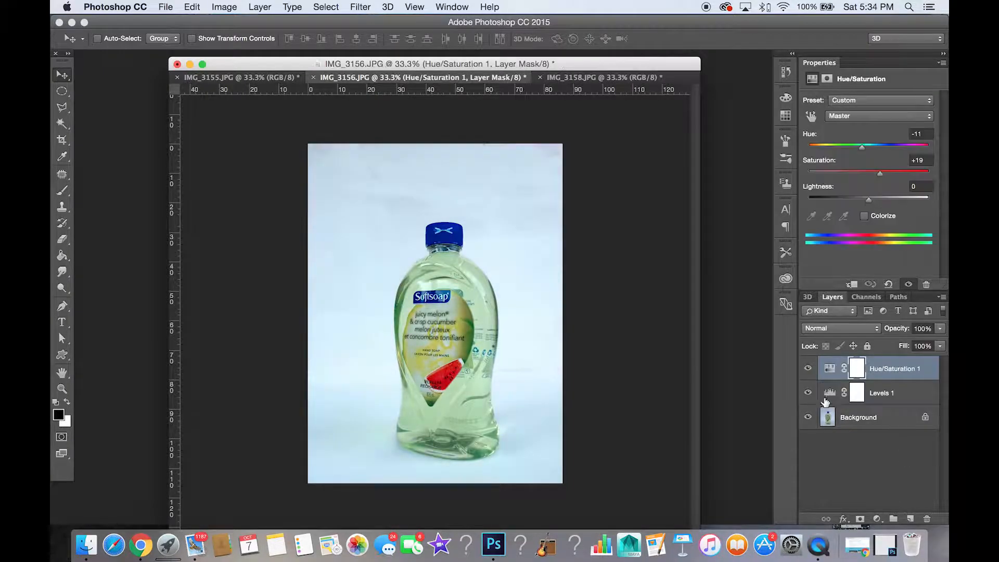
click(877, 519)
click(895, 425)
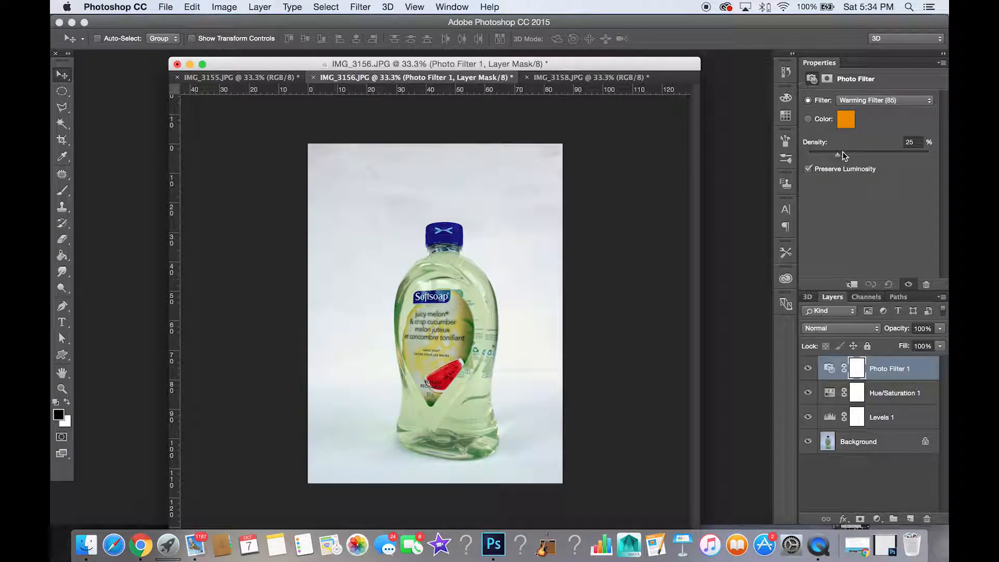
- Add a Selective Color adjustment layer, tune a colour range, set Black to +13% for Blacks, and compare with the layer hidden
click(877, 519)
click(882, 502)
click(874, 115)
click(865, 106)
drag(869, 222, 886, 143)
click(890, 116)
click(859, 128)
drag(870, 222, 877, 222)
click(809, 369)
click(809, 368)
- Add a Gradient Map adjustment layer and set its blend mode to Soft Light
click(878, 519)
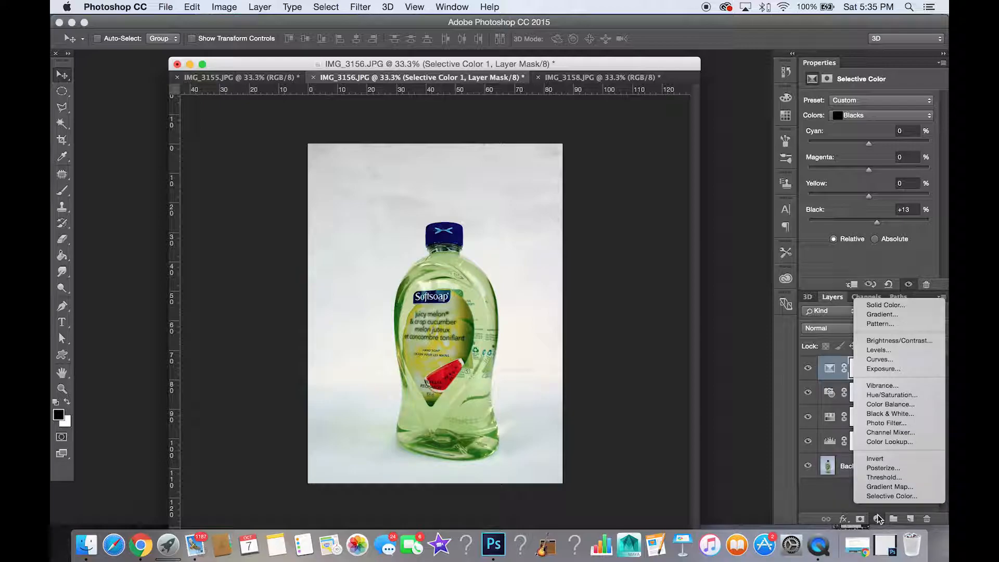
click(891, 487)
click(871, 329)
click(862, 362)
click(867, 329)
click(851, 432)
click(856, 329)
click(853, 341)
- Edit the gradient map's gradient and change its starting colour stop to pink
click(913, 105)
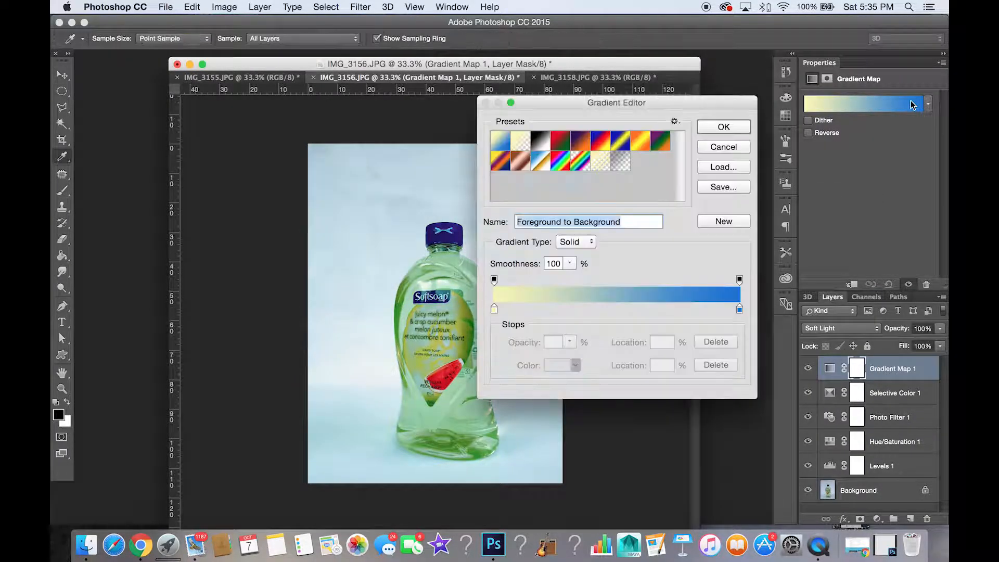
click(495, 310)
click(561, 363)
click(738, 261)
click(705, 195)
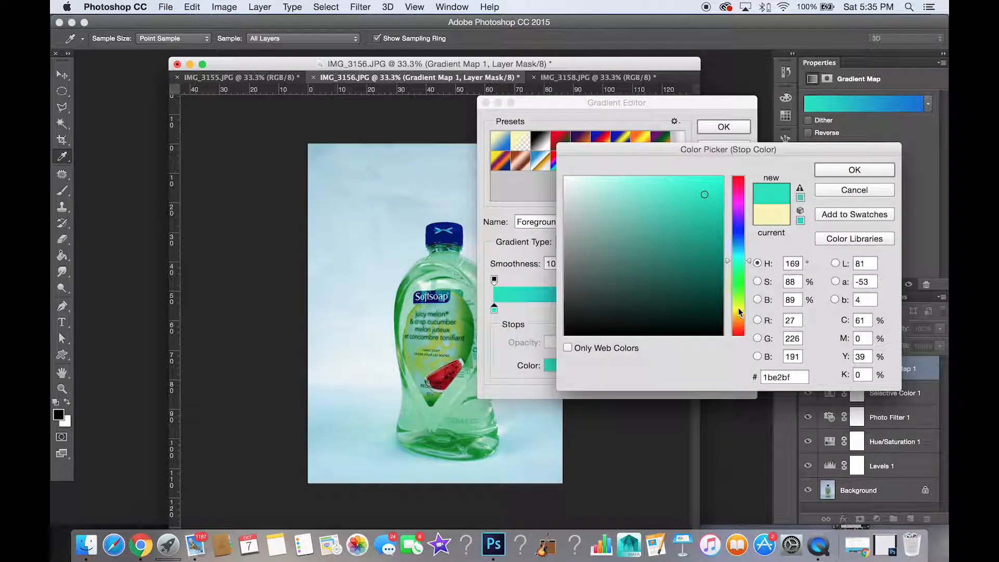
click(616, 180)
click(738, 311)
click(739, 187)
click(653, 182)
click(646, 181)
click(827, 170)
- Add a light green colour stop at 51% of the gradient and reduce the Gradient Map layer's opacity to 50%
click(620, 308)
click(560, 364)
click(590, 322)
click(612, 240)
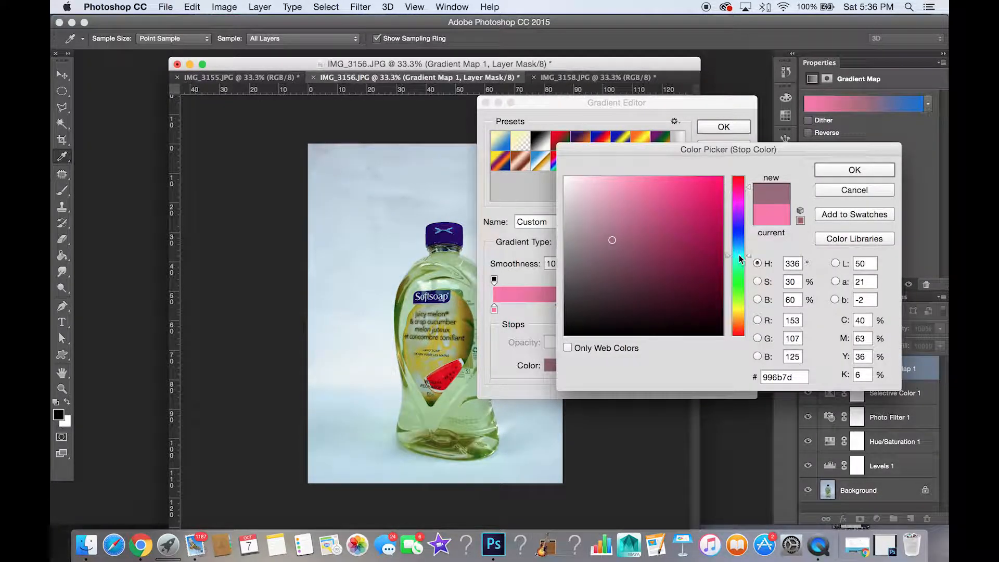
click(739, 255)
click(693, 214)
click(740, 307)
click(667, 234)
click(655, 206)
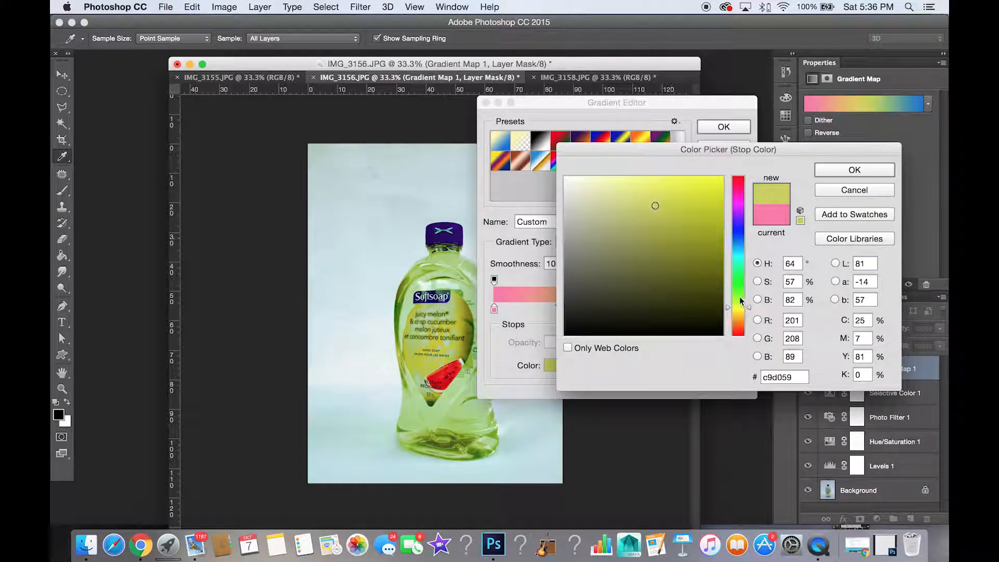
click(740, 298)
click(642, 188)
click(828, 171)
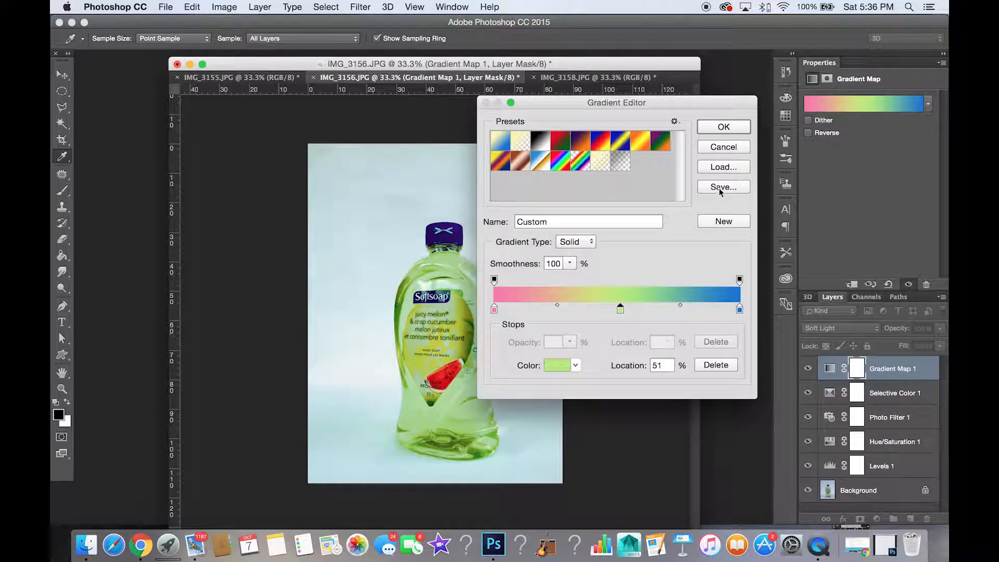
click(724, 126)
key(5)
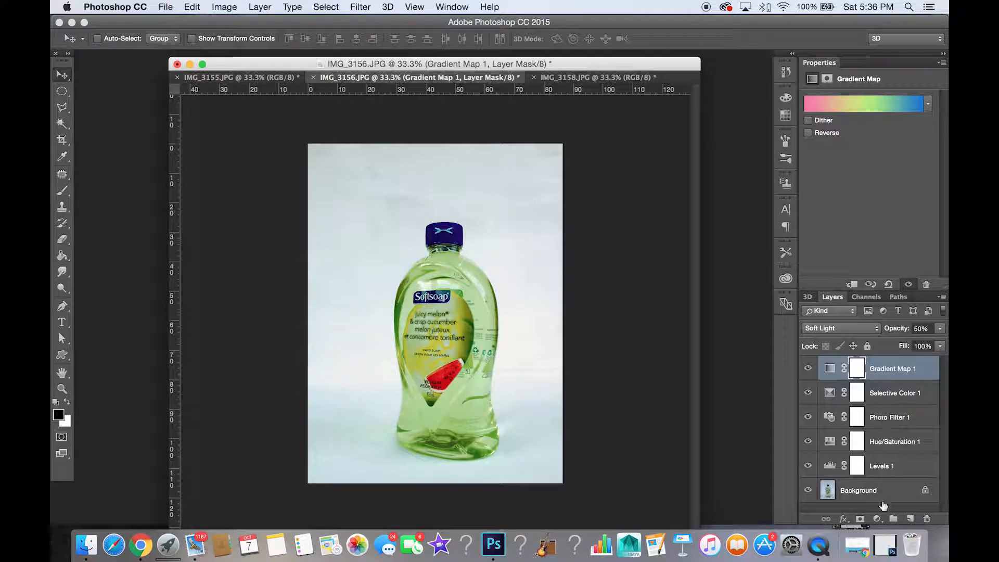
- Add a Color Balance adjustment layer with midtones at Cyan/Red -10, Magenta/Green -25 and Yellow/Blue -26
click(878, 519)
click(891, 405)
drag(853, 126, 848, 124)
click(849, 148)
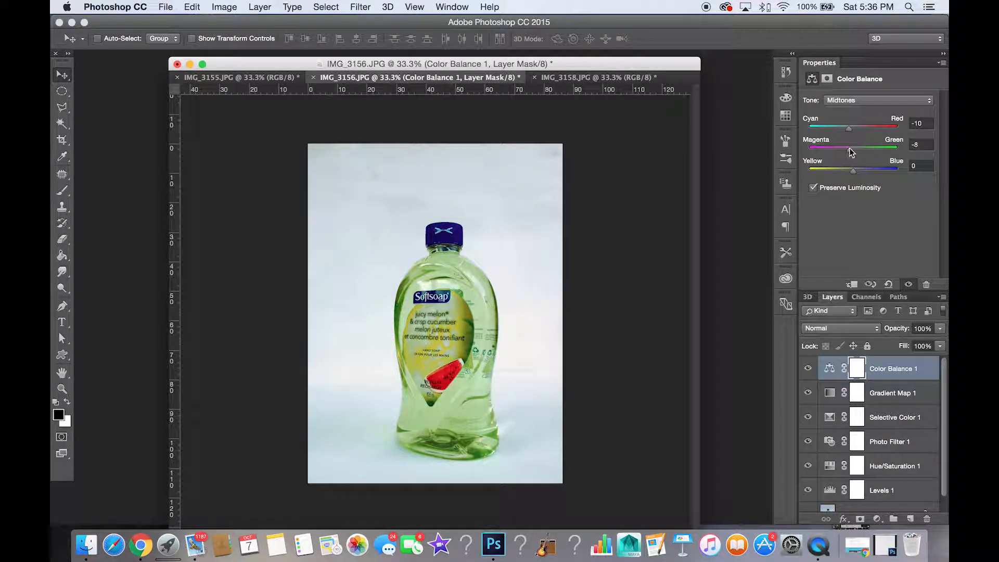
drag(854, 171, 842, 171)
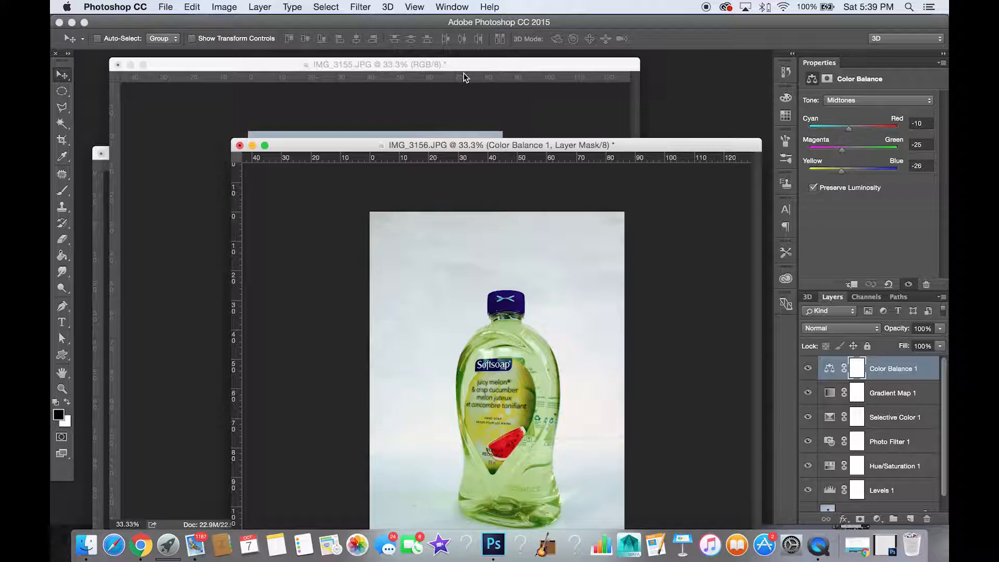
- Copy all the adjustment layers, from Levels up to Color Balance, from IMG_3156.JPG onto IMG_3155.JPG
click(462, 64)
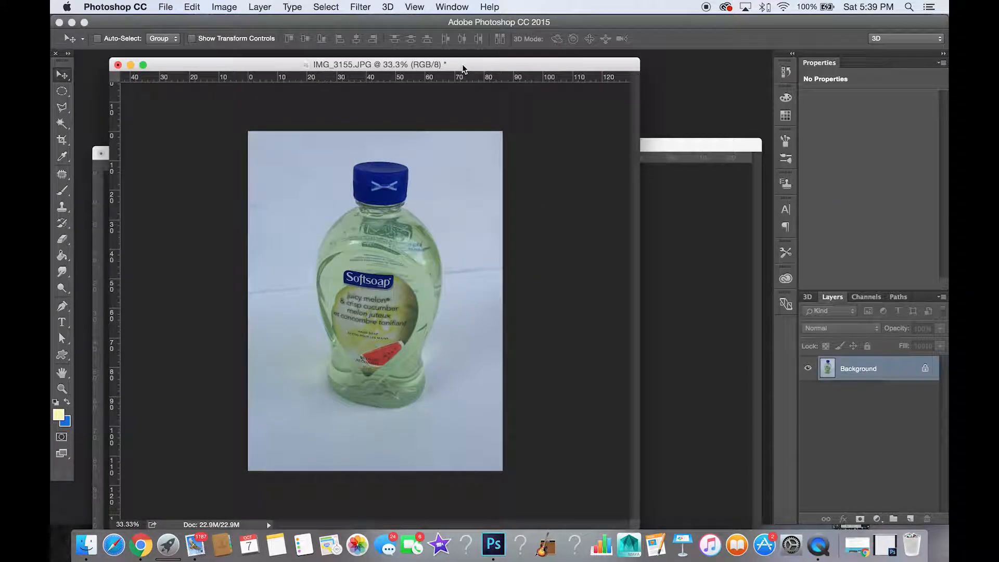
click(104, 194)
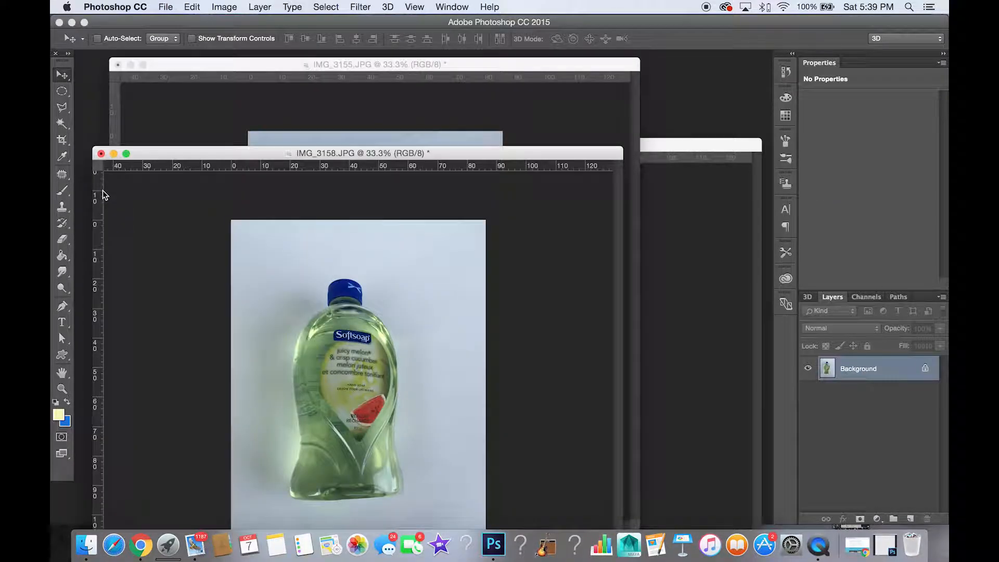
click(637, 143)
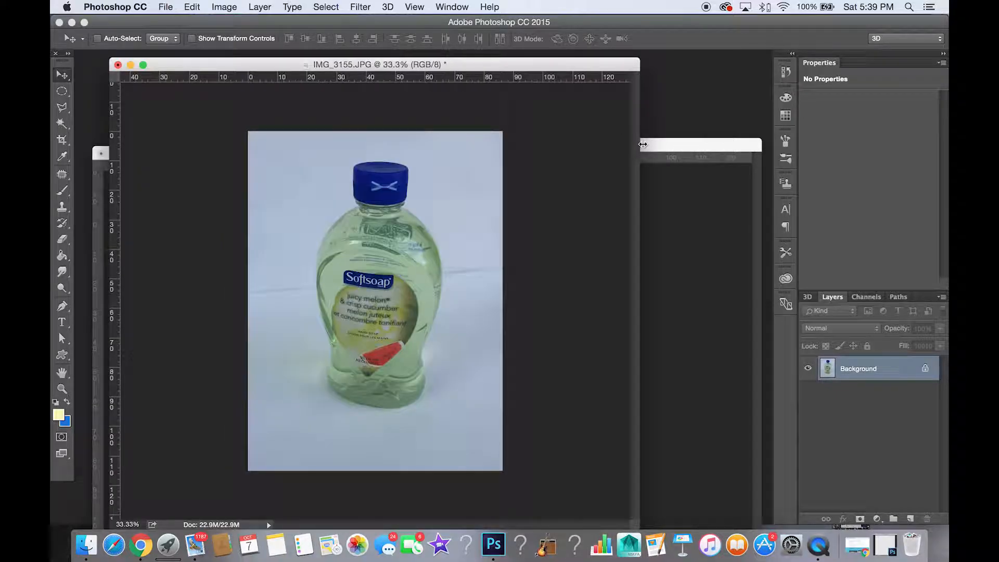
click(674, 149)
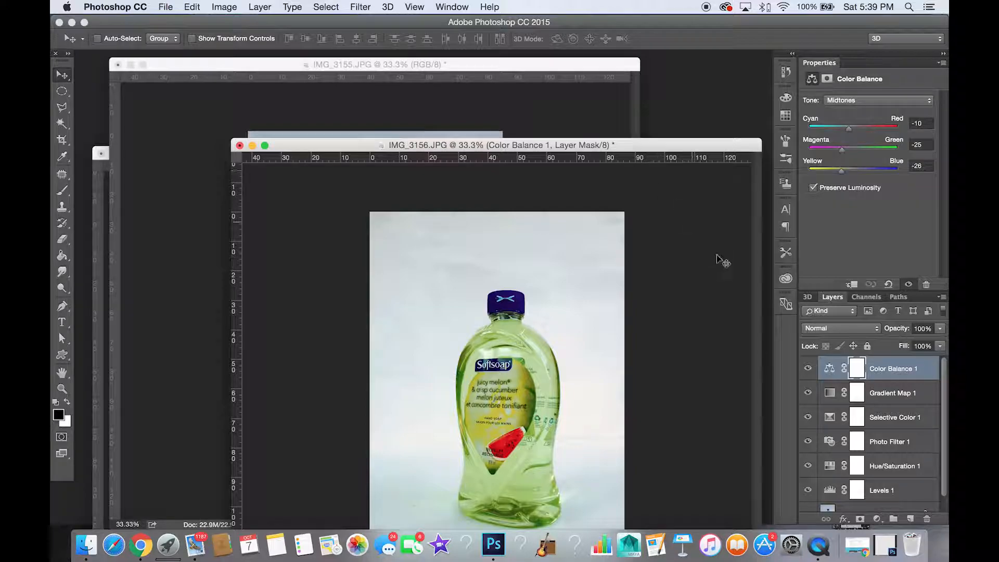
shift+click(878, 491)
drag(564, 148, 461, 279)
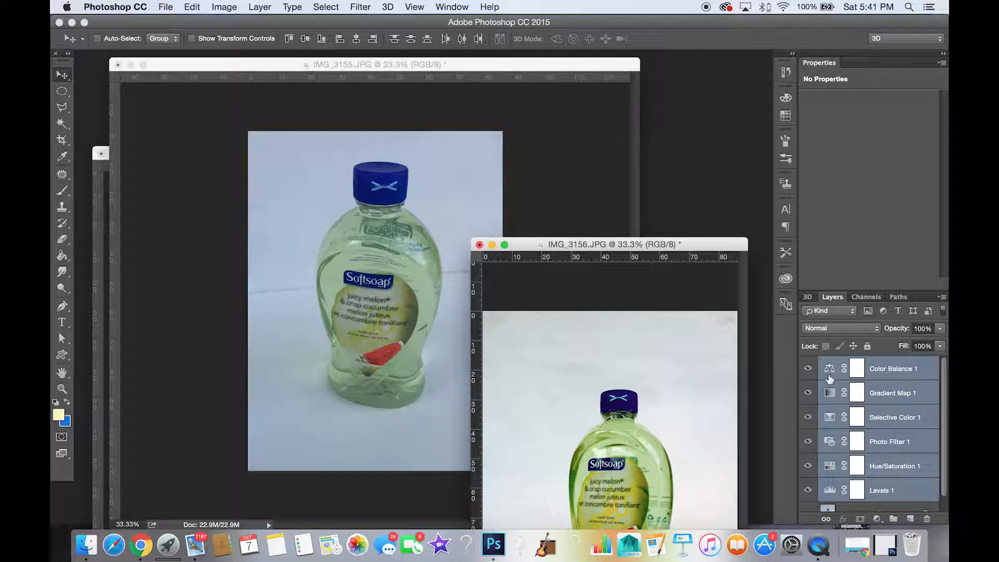
drag(830, 369, 378, 256)
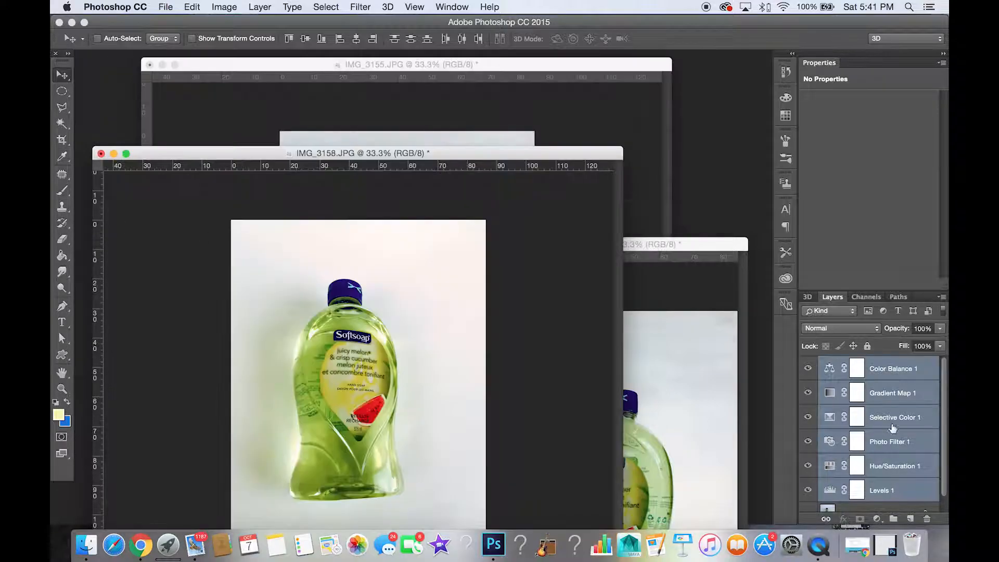
- Merge the adjustment layers with the background photo in both IMG_3158.JPG and IMG_3156.JPG
scroll(941, 417, down, 2)
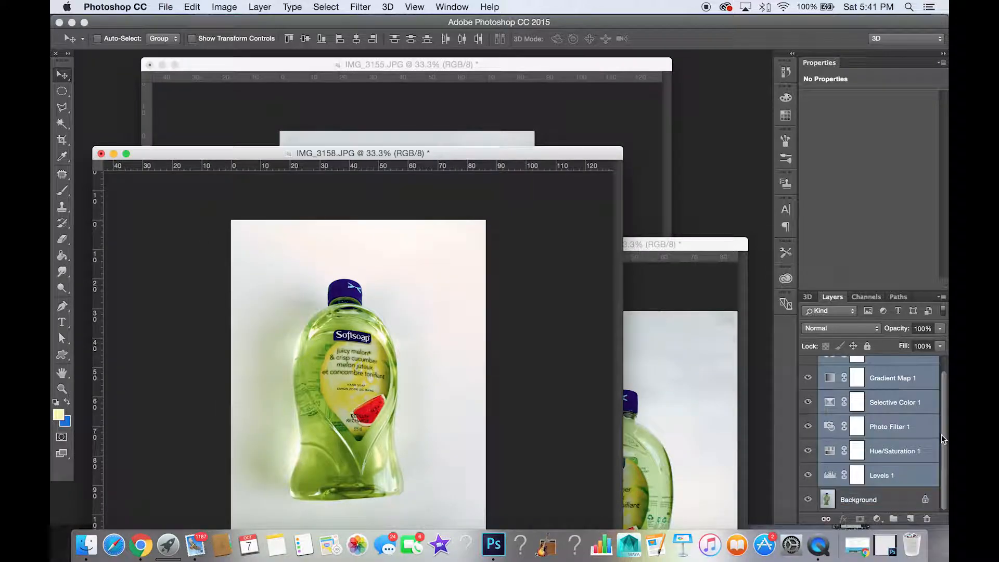
scroll(892, 497, up, 2)
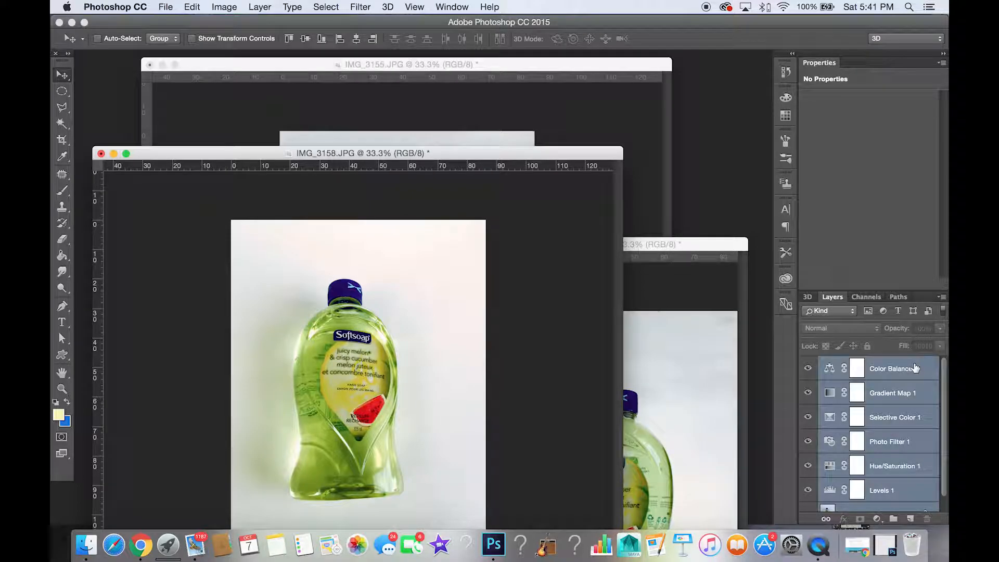
right_click(914, 367)
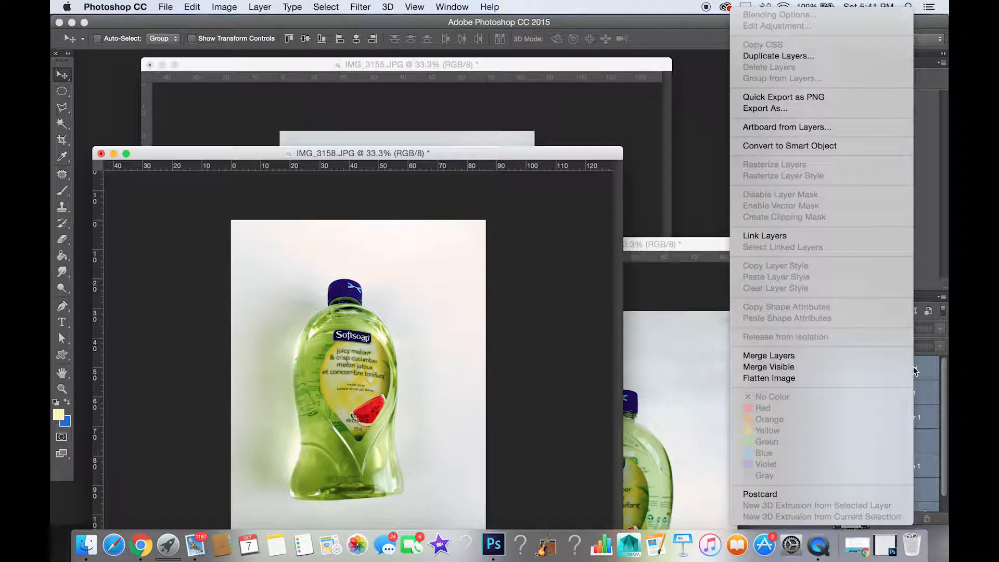
click(870, 376)
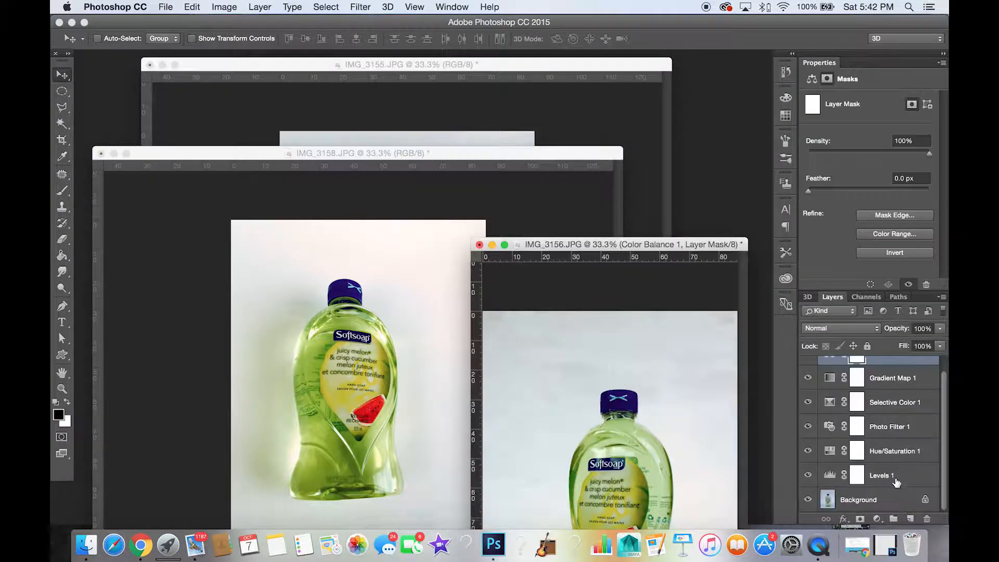
shift+click(891, 496)
right_click(889, 491)
click(870, 487)
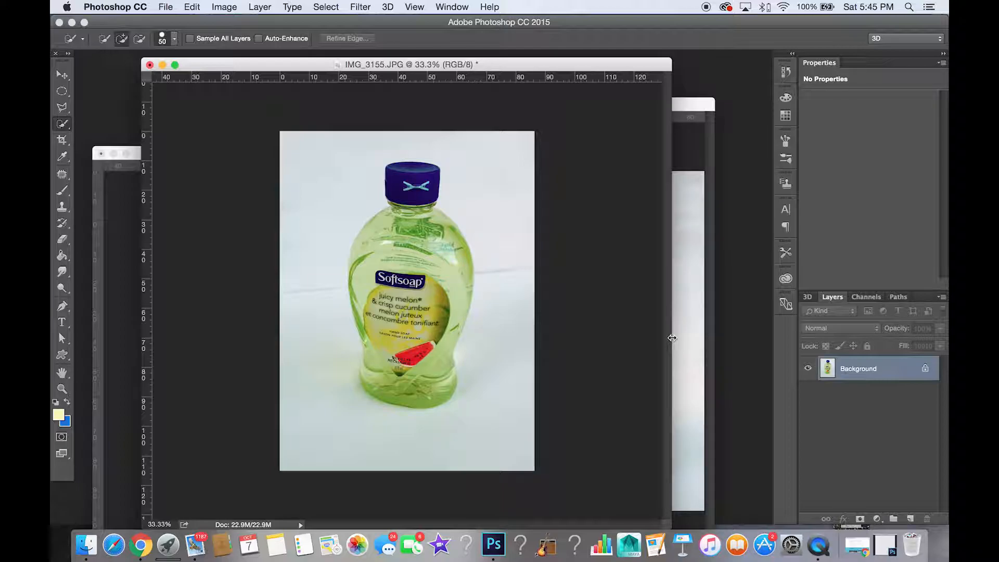
- Convert the locked Background of IMG_3155.JPG to a regular layer and try a Magic Wand selection of its backdrop at tolerance 40
double_click(910, 371)
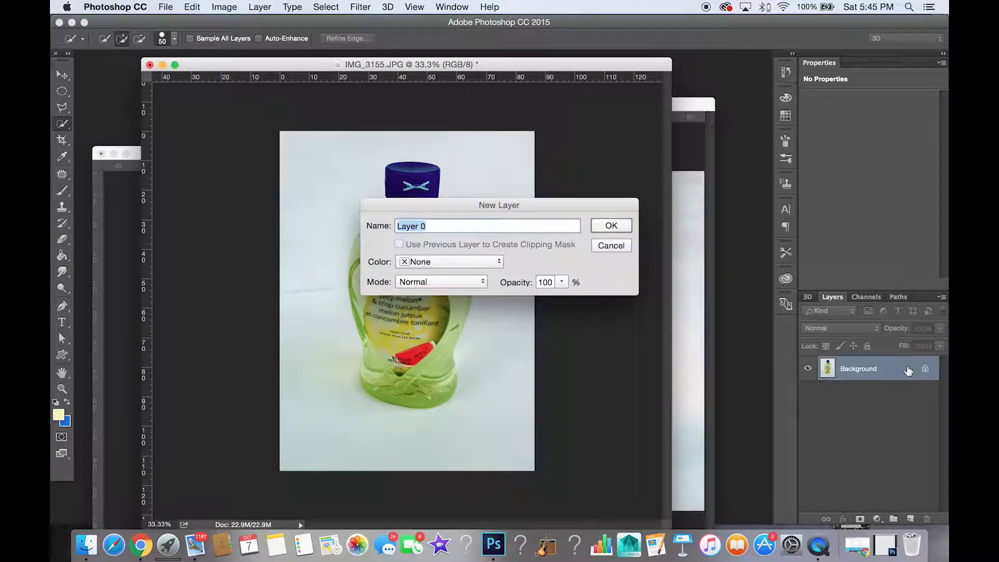
click(604, 226)
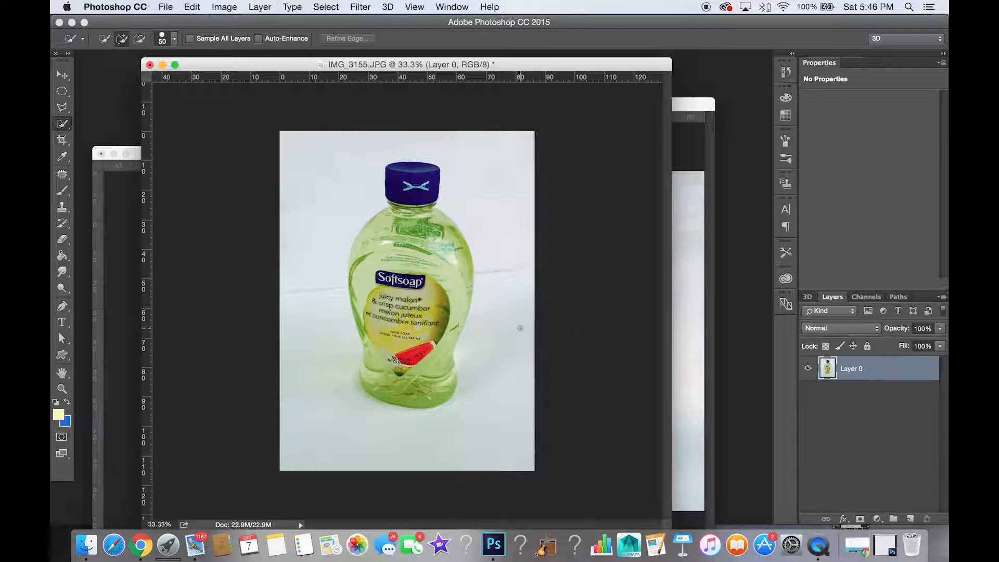
click(62, 124)
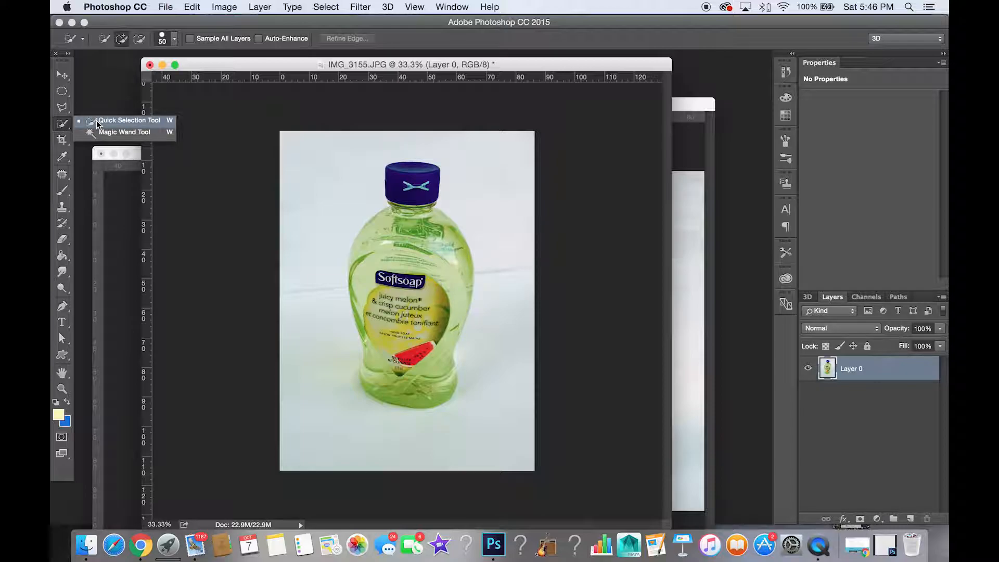
click(112, 132)
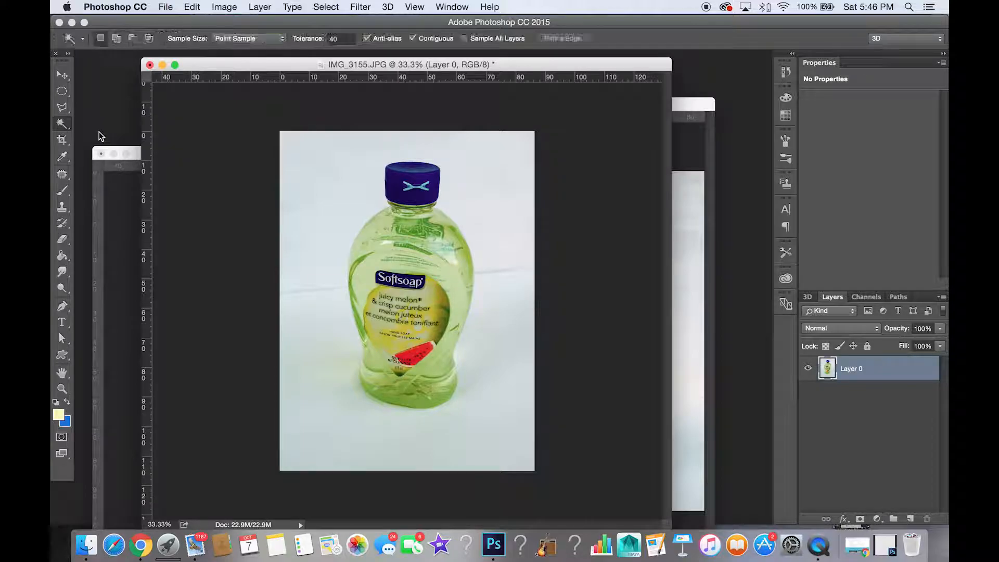
click(319, 164)
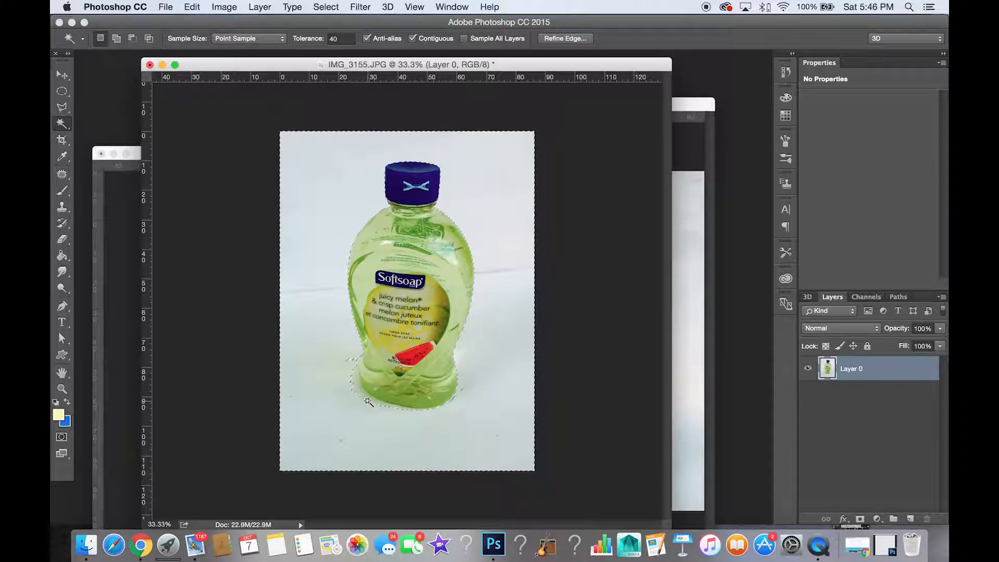
key(super+d)
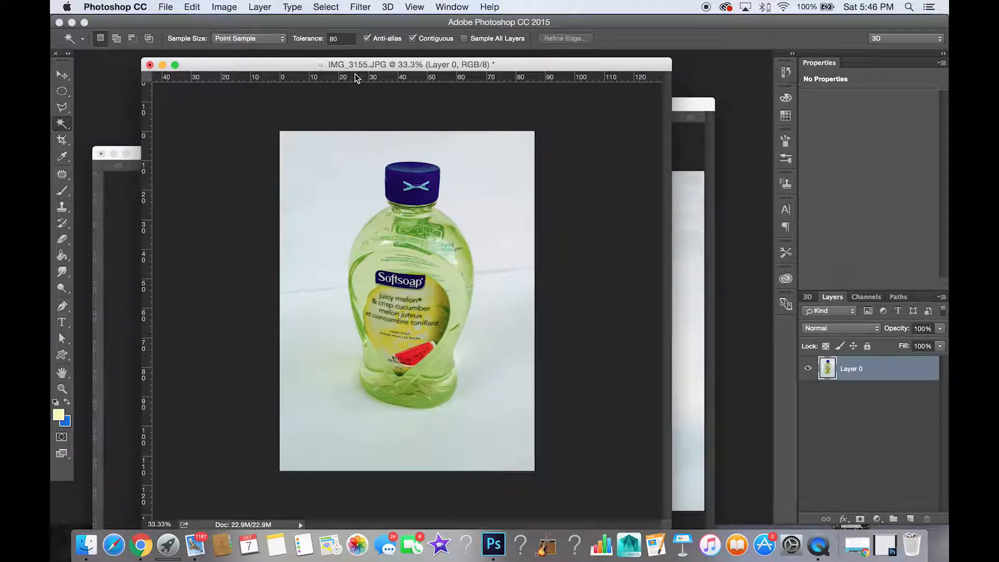
- Set the Magic Wand tolerance to 20 and select the white backdrop around the bottle in IMG_3155.JPG
double_click(344, 39)
text(80)
key(Return)
text(2)
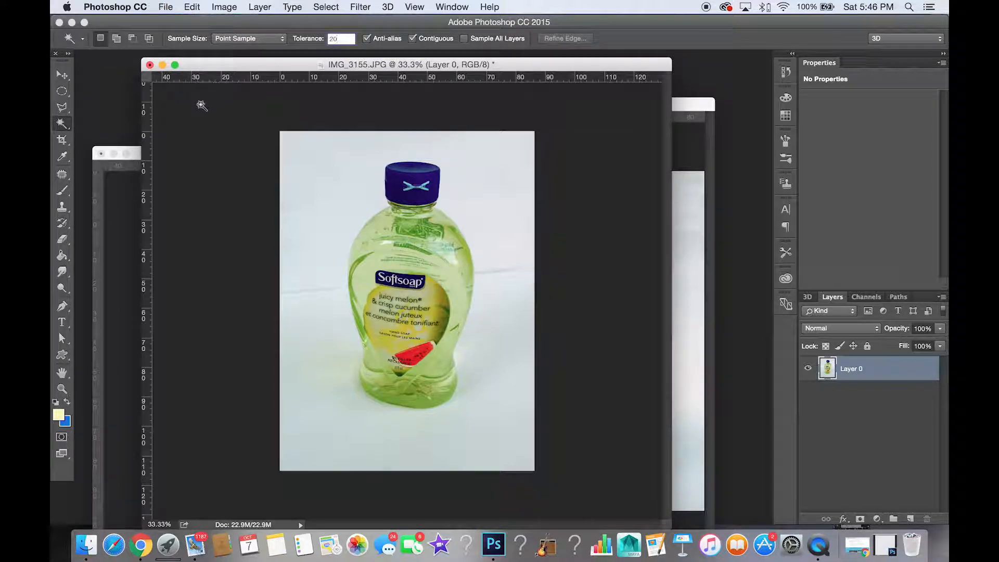
click(311, 166)
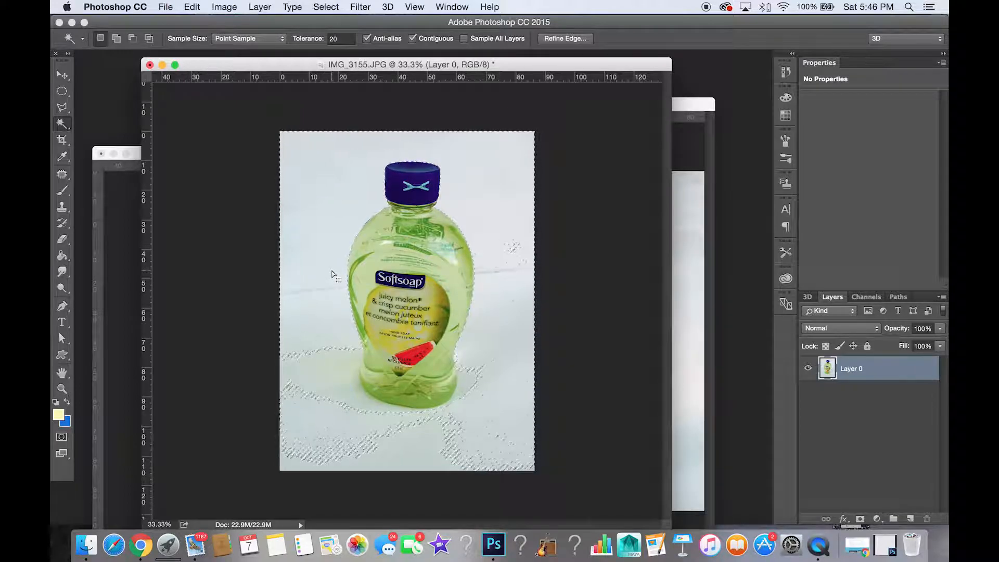
- Clear the backdrop selection in IMG_3155.JPG and set the Magic Wand tolerance to 40
key(super+d)
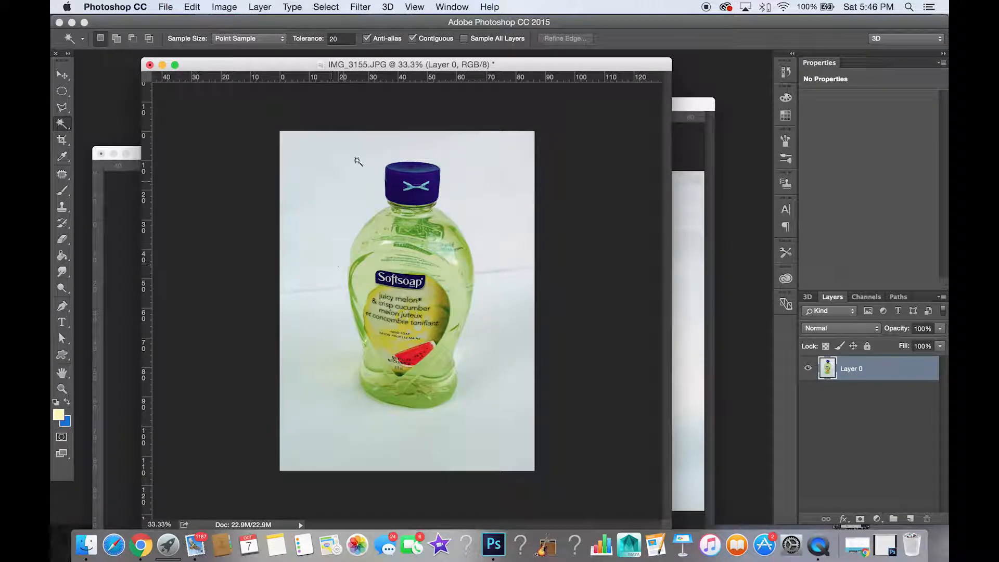
click(338, 39)
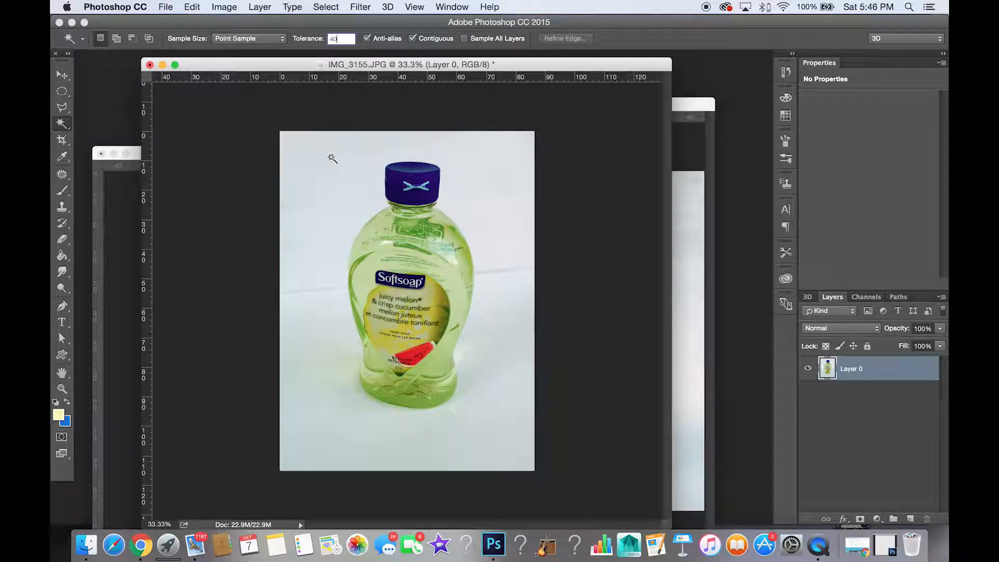
- Select the backdrop around the bottle in IMG_3155.JPG with the Quick Selection tool at brush size 300 and cut it out
click(62, 123)
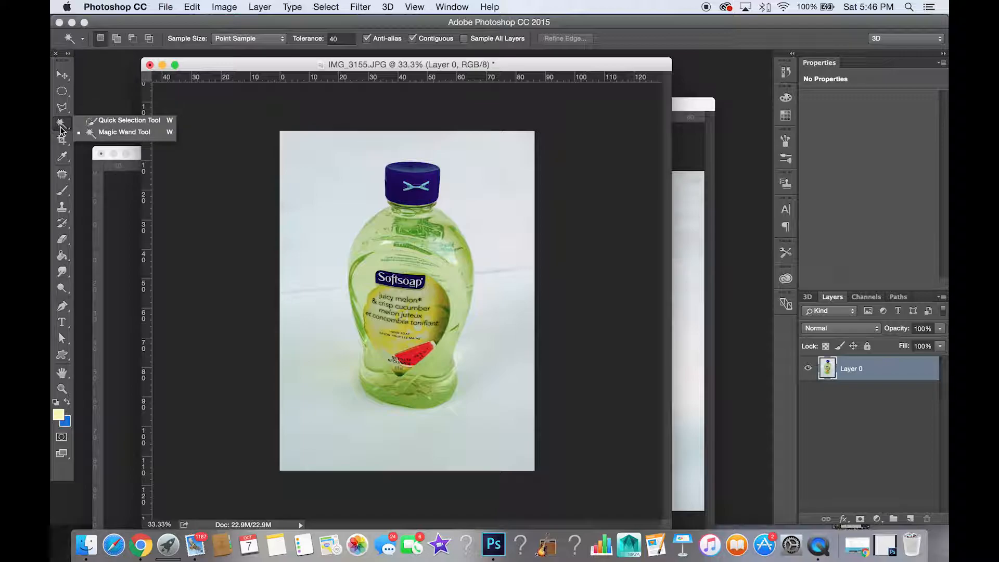
click(87, 121)
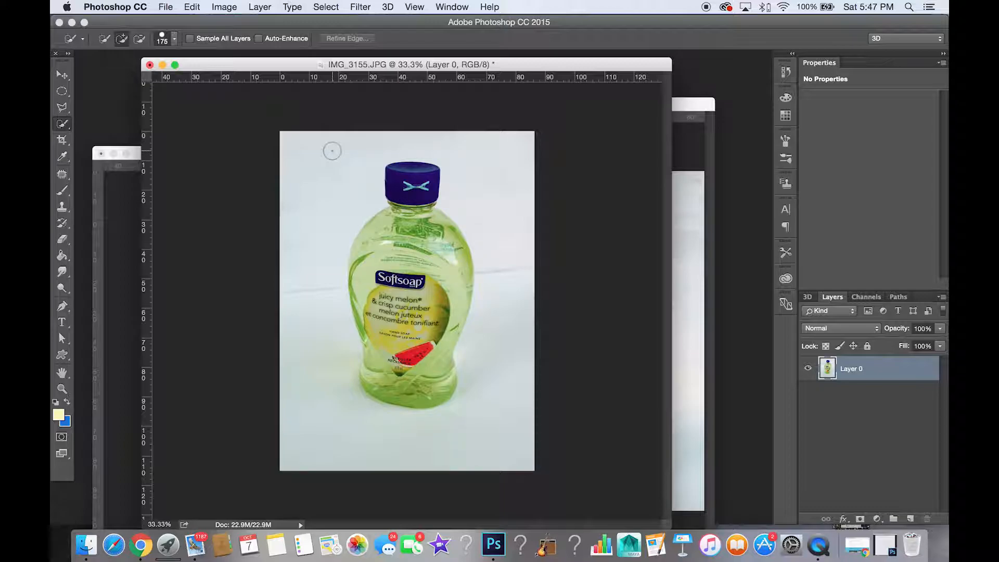
key(bracketright)
key(bracketright)
key(bracketright)
mouse_move(359, 163)
mouse_down()
mouse_move(326, 220)
mouse_move(321, 396)
mouse_move(372, 434)
mouse_move(395, 438)
mouse_move(484, 409)
mouse_up()
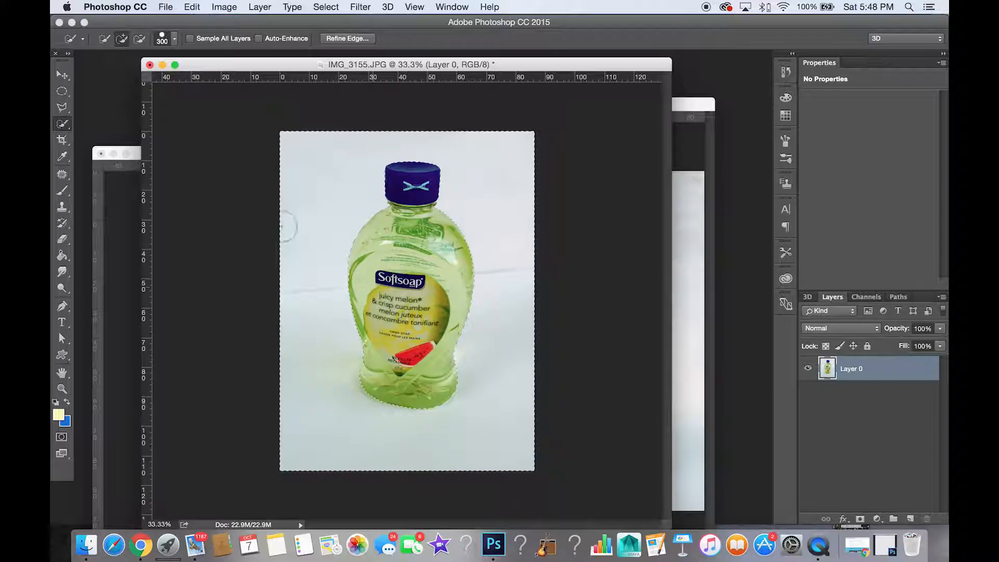
click(190, 7)
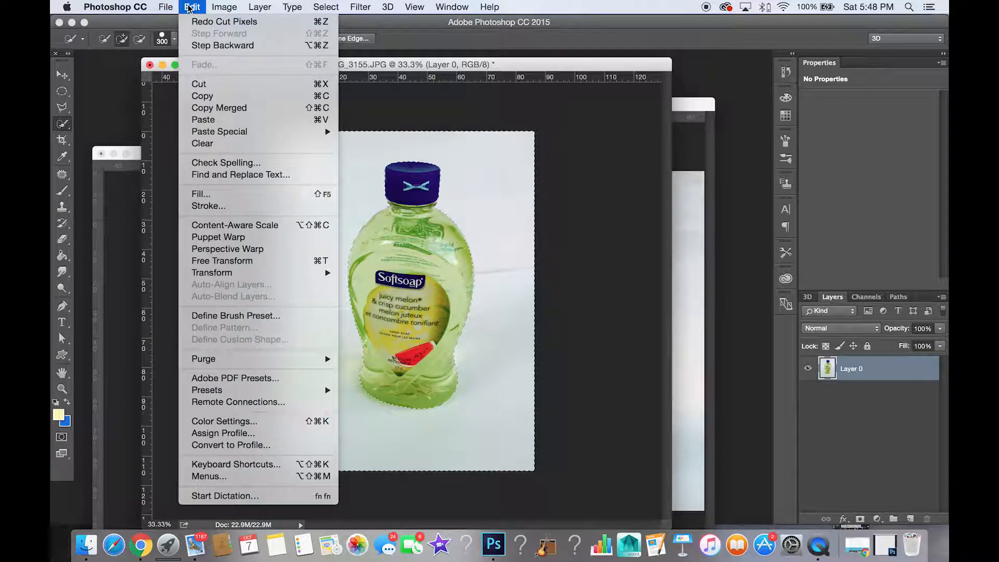
click(204, 84)
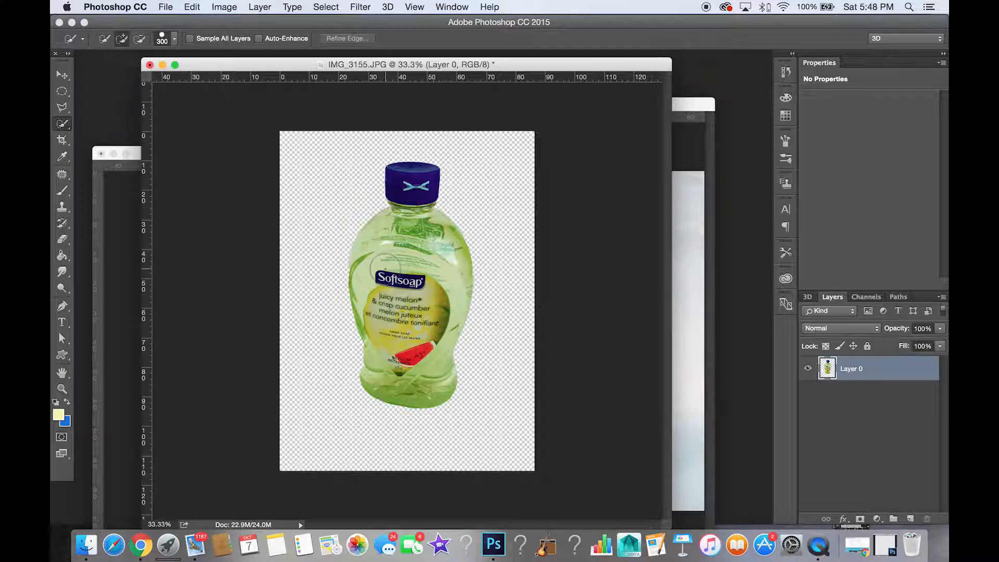
- Convert the locked Background of IMG_3156.JPG to a regular layer with the default name Layer 0
click(683, 113)
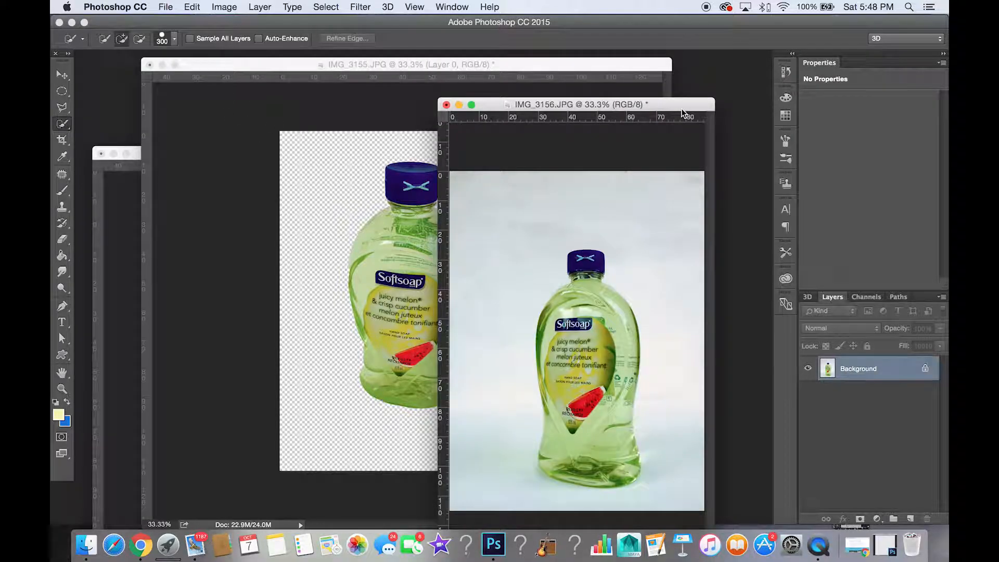
double_click(875, 376)
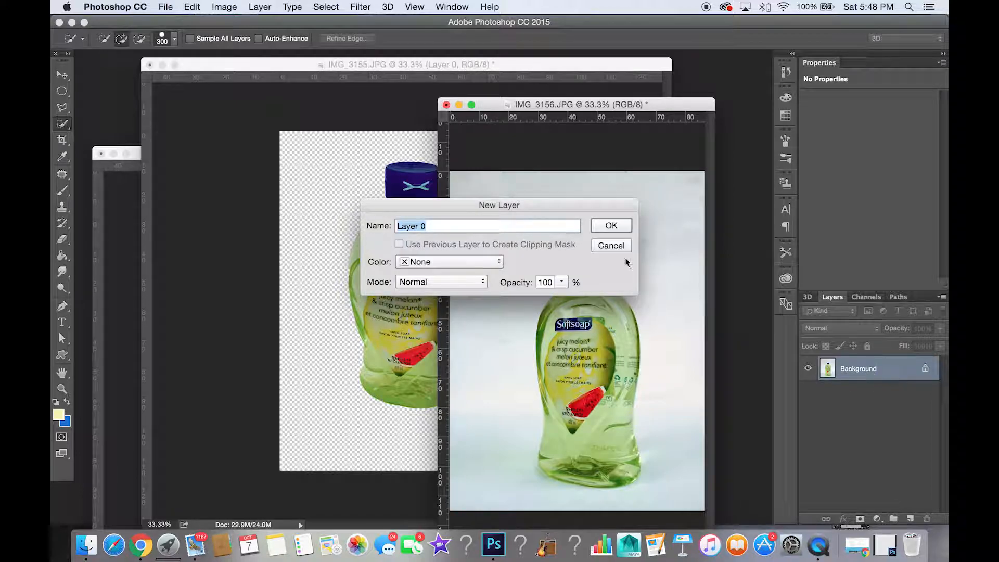
click(624, 232)
- Try a Quick Selection of the backdrop in IMG_3156.JPG, correcting its edge beside the cap at brush size 125, and deselect it
mouse_move(564, 214)
mouse_down()
mouse_move(498, 364)
mouse_move(498, 425)
mouse_up()
drag(616, 481, 659, 445)
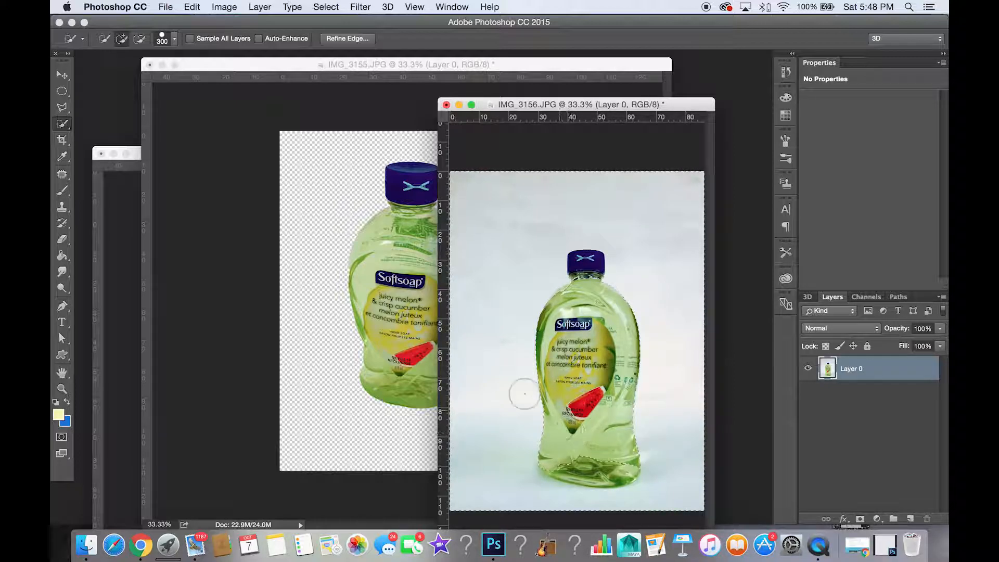
click(139, 40)
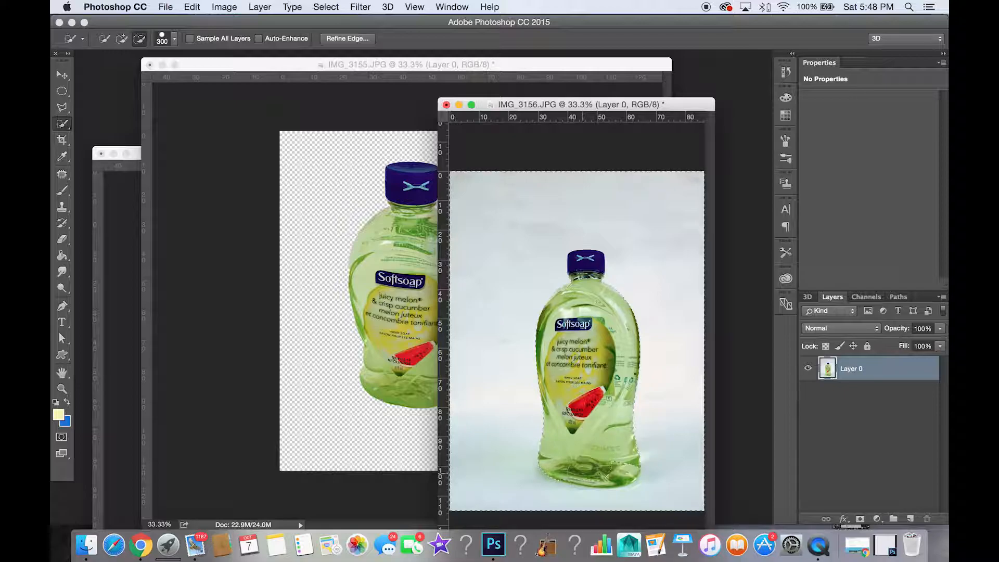
key(z)
click(595, 275)
click(595, 275)
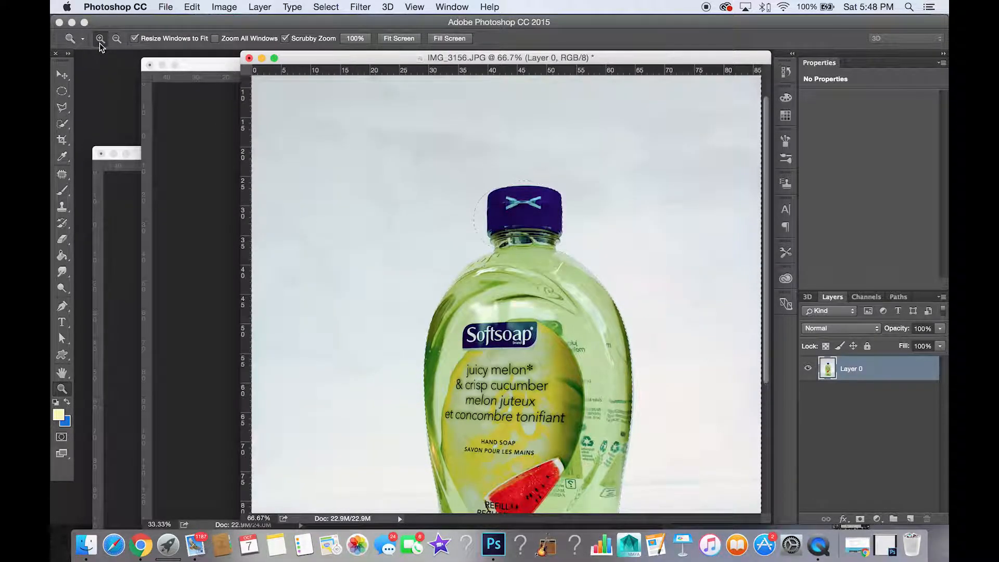
key(w)
key(bracketleft)
key(bracketleft)
key(bracketleft)
key(bracketleft)
key(bracketleft)
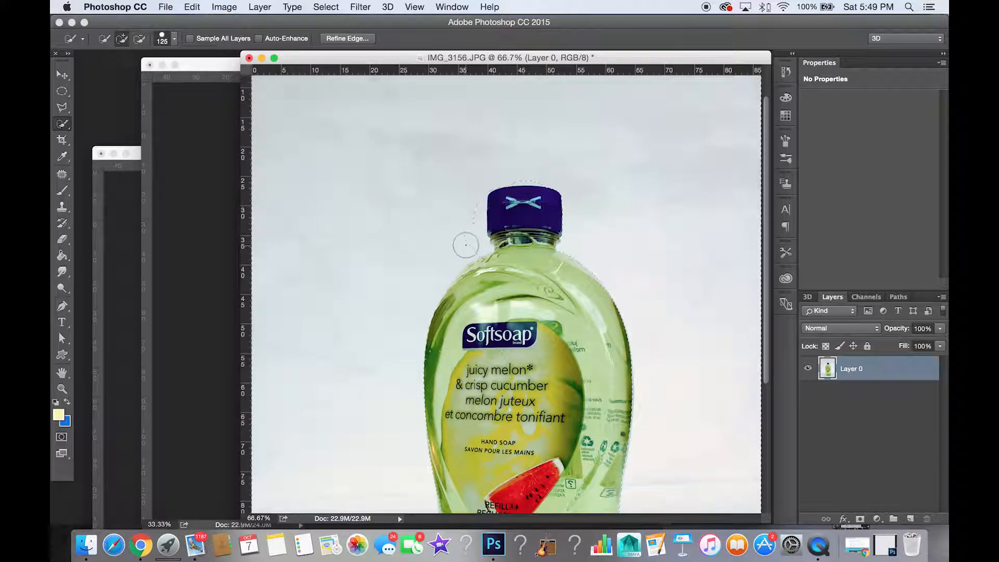
mouse_move(475, 212)
mouse_down()
mouse_move(482, 245)
mouse_move(497, 214)
mouse_up()
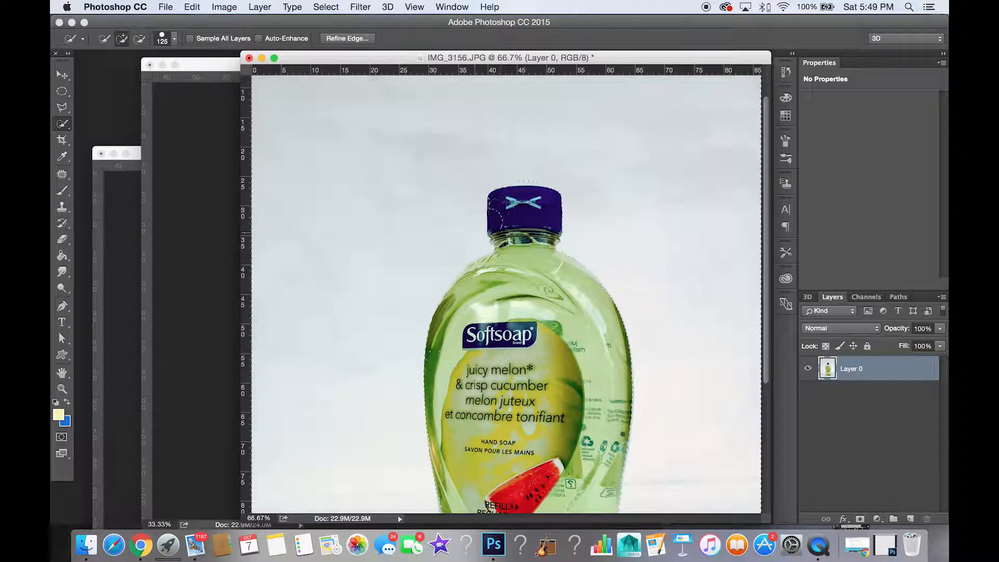
key(super+d)
- Try another Quick Selection of the backdrop beside the bottle in IMG_3156.JPG at brush size 125 and clear it
mouse_move(62, 123)
mouse_down()
mouse_move(99, 135)
mouse_move(83, 123)
mouse_move(105, 122)
mouse_up()
key(z)
alt+click(341, 172)
drag(359, 244, 416, 216)
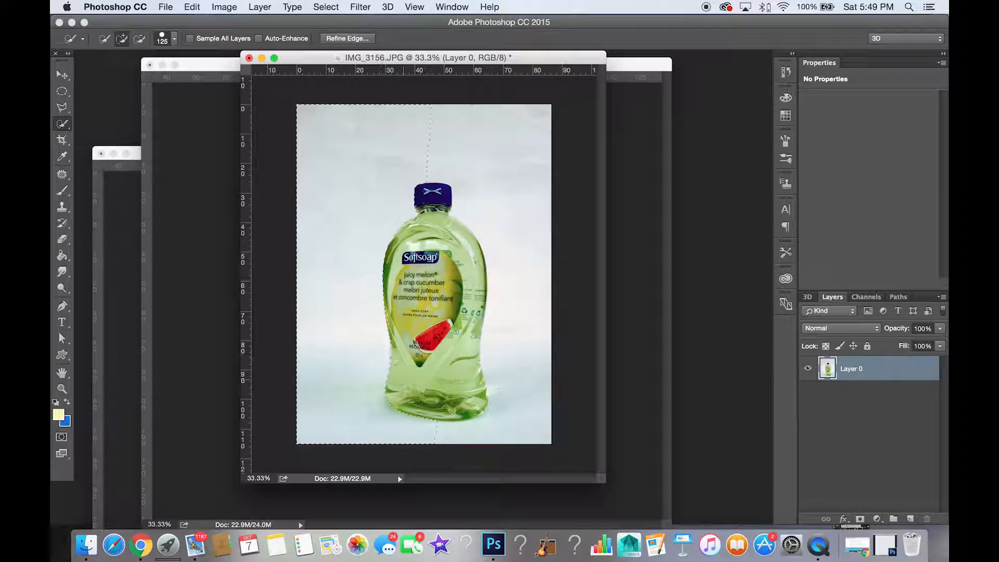
click(139, 38)
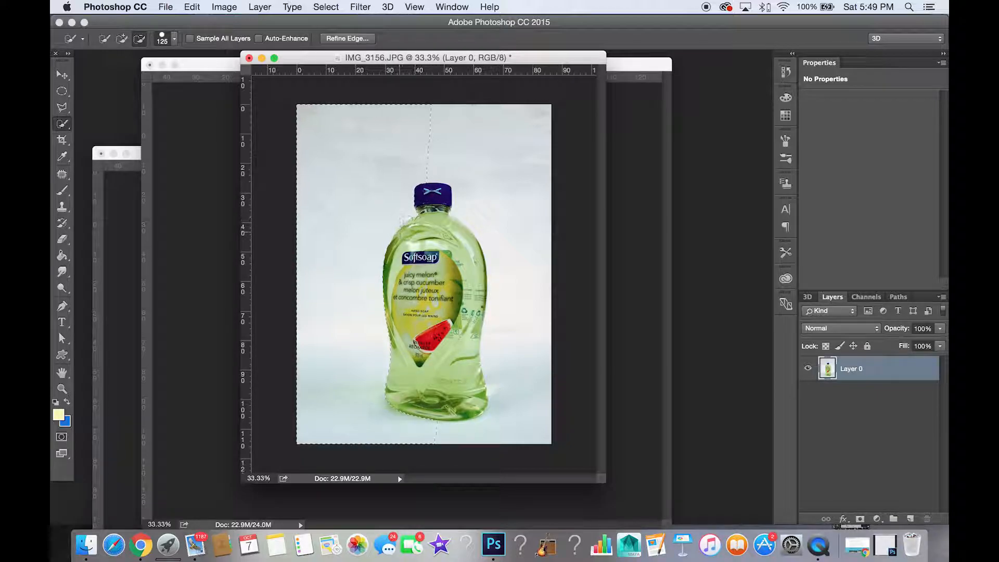
key(super+d)
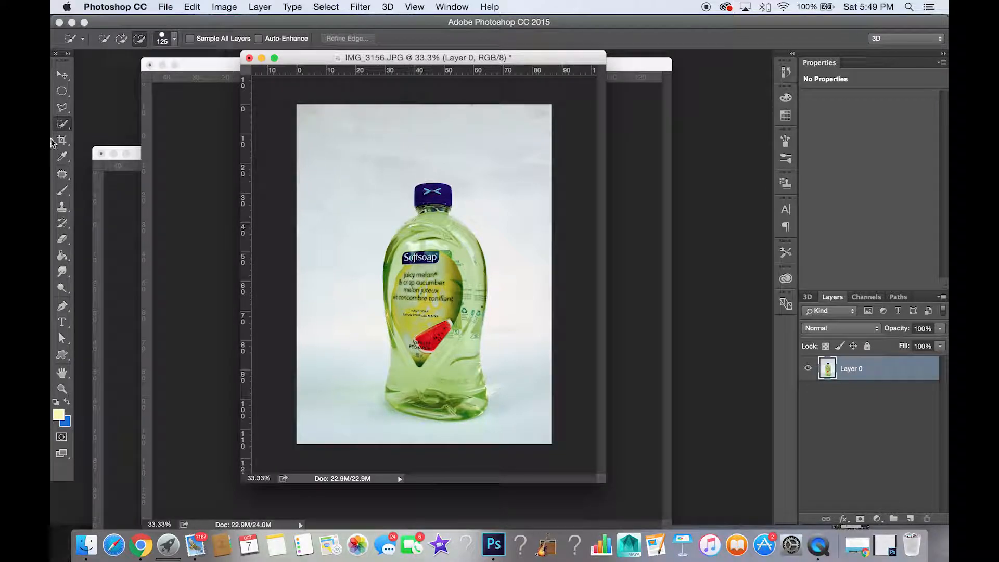
- Try a Magic Wand selection of the backdrop in IMG_3156.JPG at tolerance 40, inspect it around the bottle's shoulders and drop it
click(61, 125)
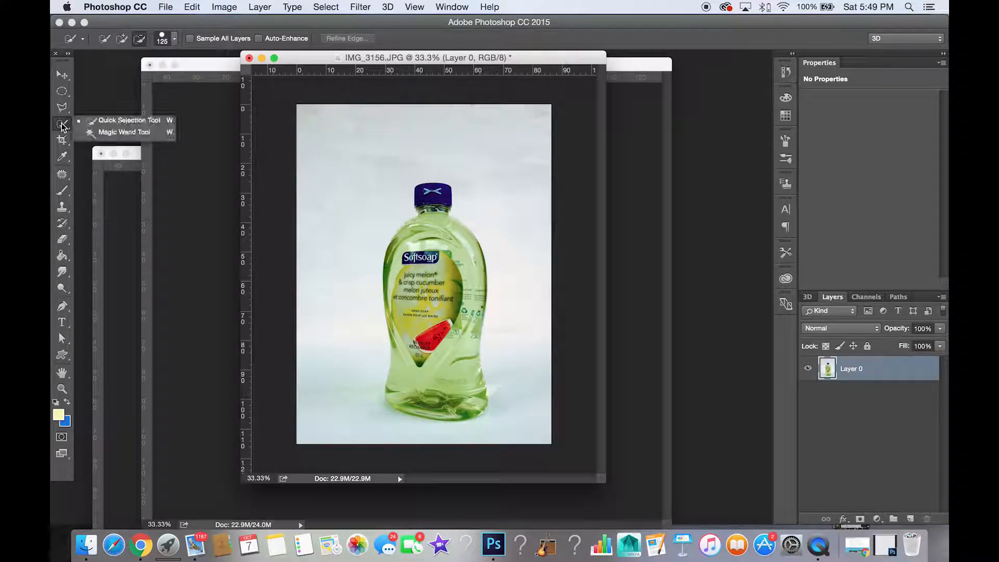
click(95, 133)
click(359, 164)
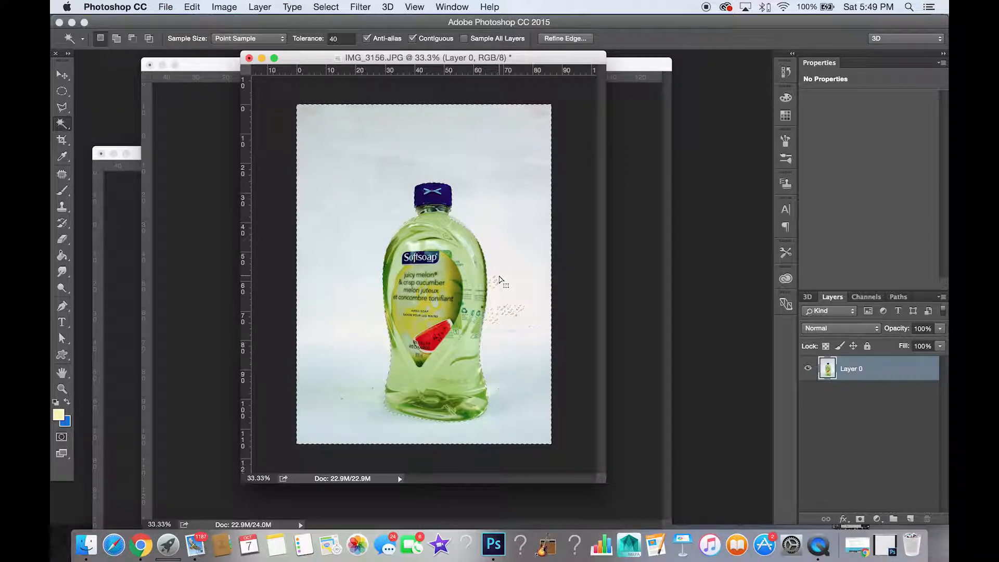
key(z)
click(471, 229)
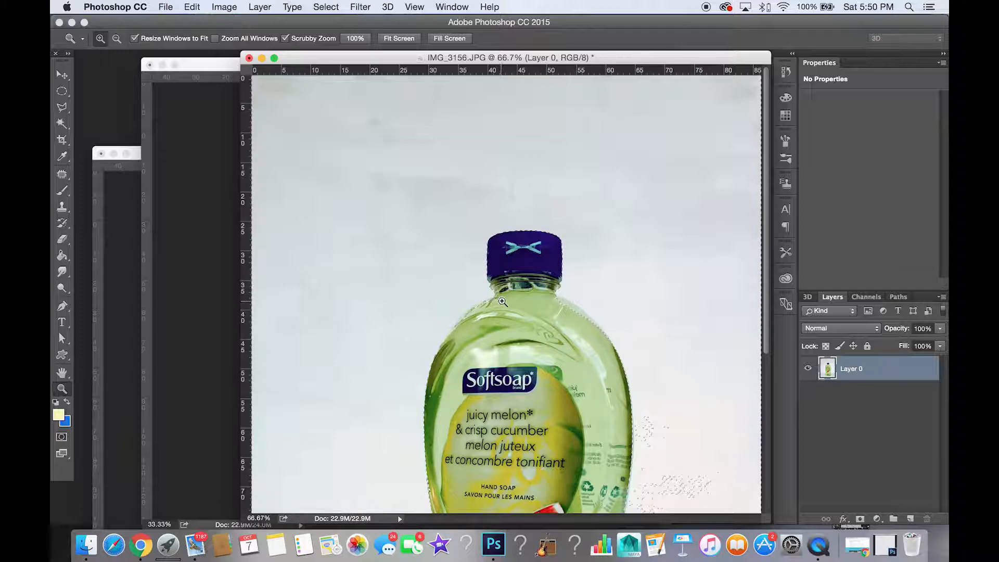
click(62, 123)
click(91, 122)
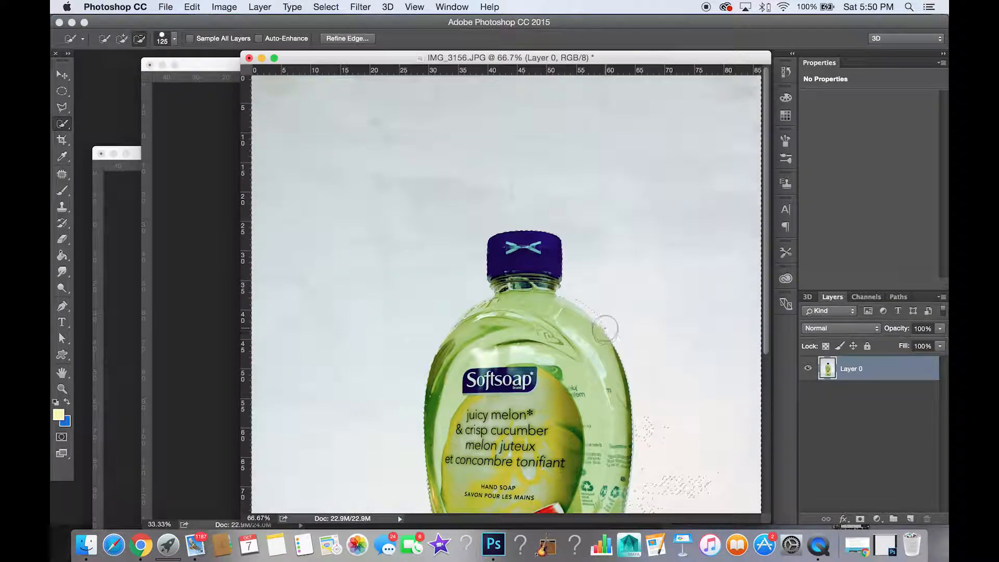
key(z)
alt+click(598, 315)
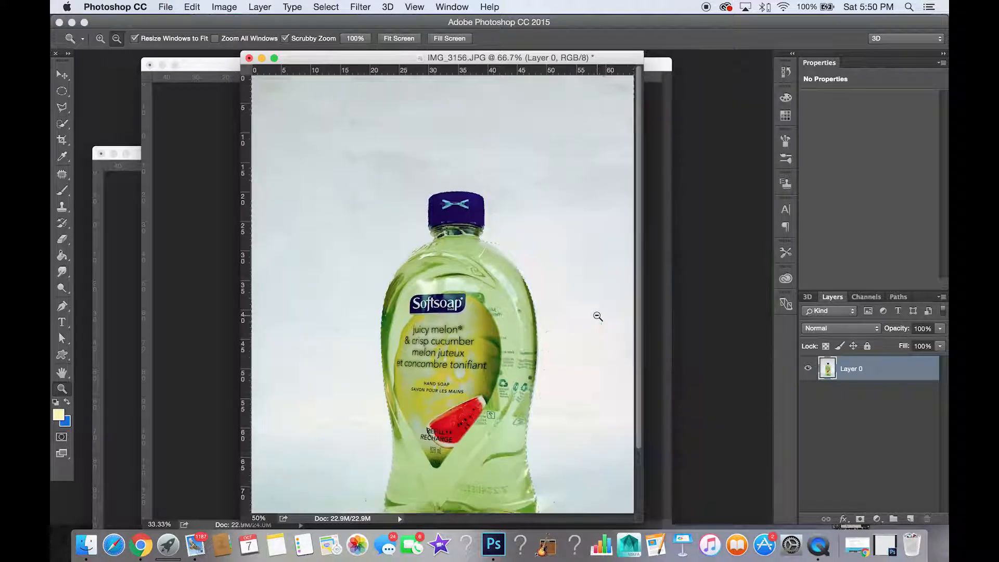
alt+click(598, 316)
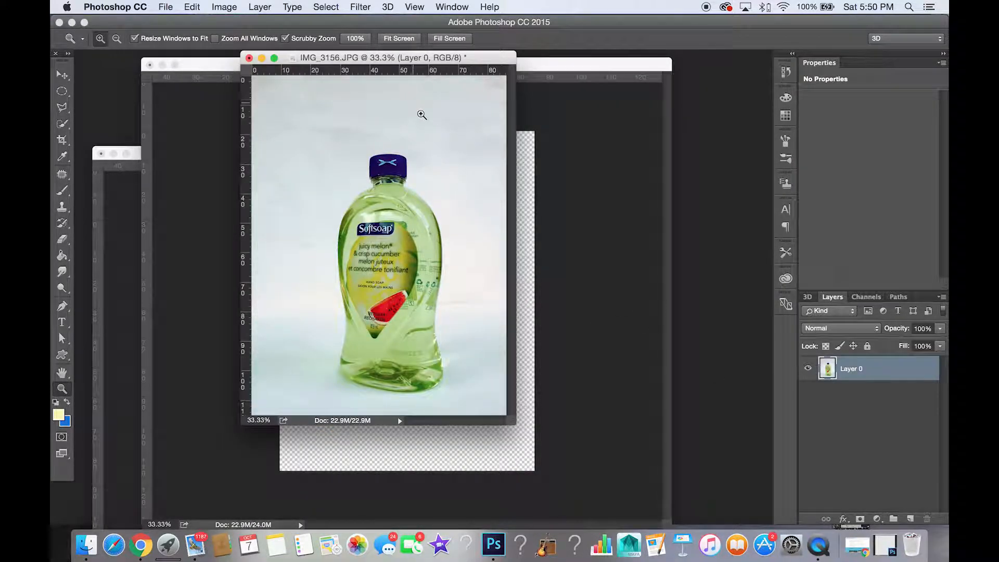
right_click(63, 123)
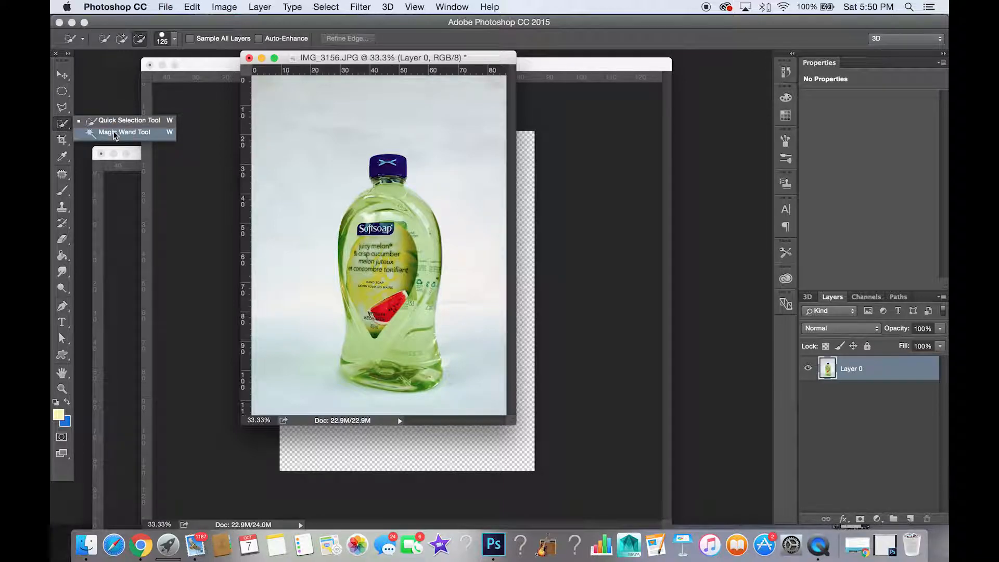
click(115, 133)
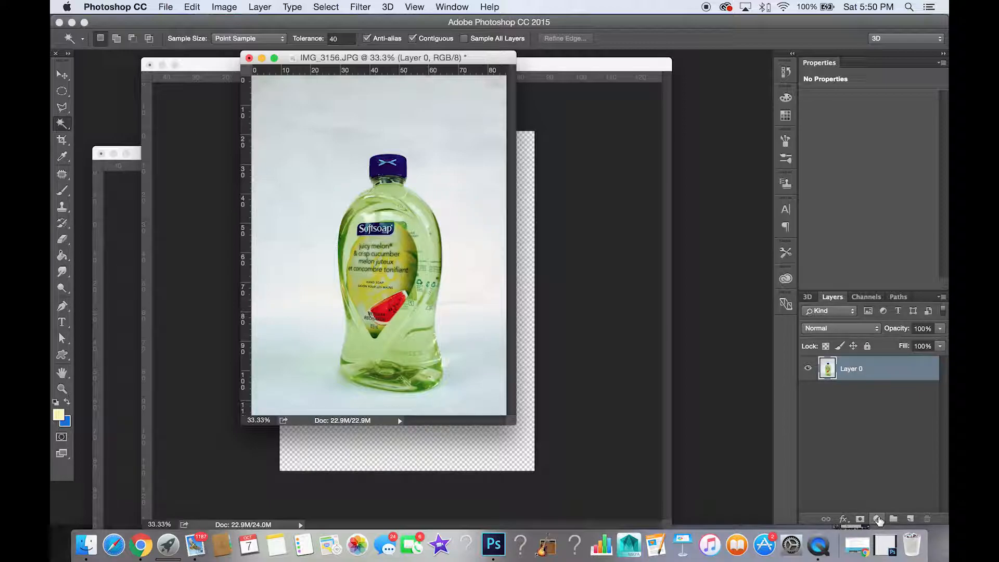
- Add a Levels adjustment layer to IMG_3156.JPG and lower the white input level to 183
click(878, 519)
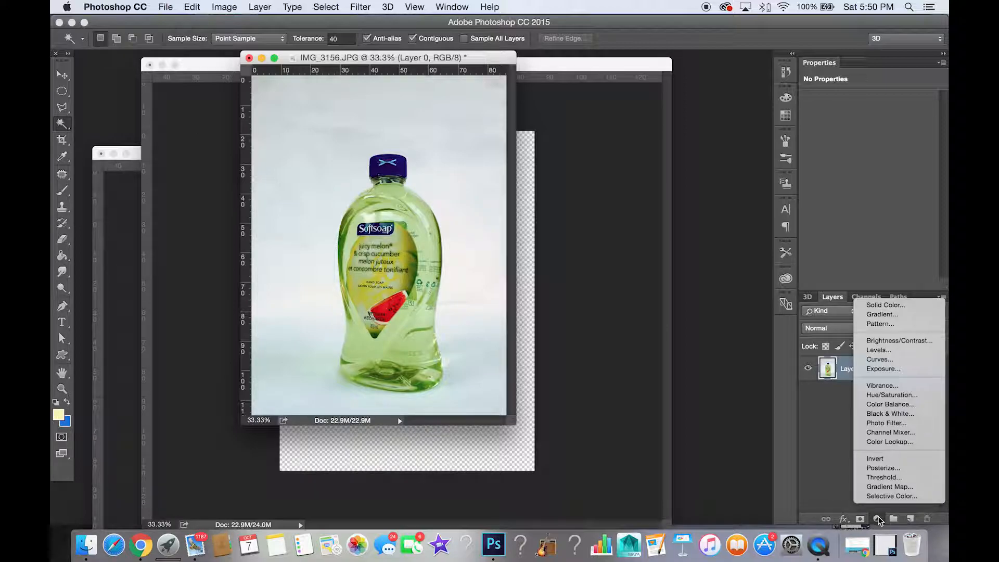
click(880, 350)
drag(931, 188, 902, 189)
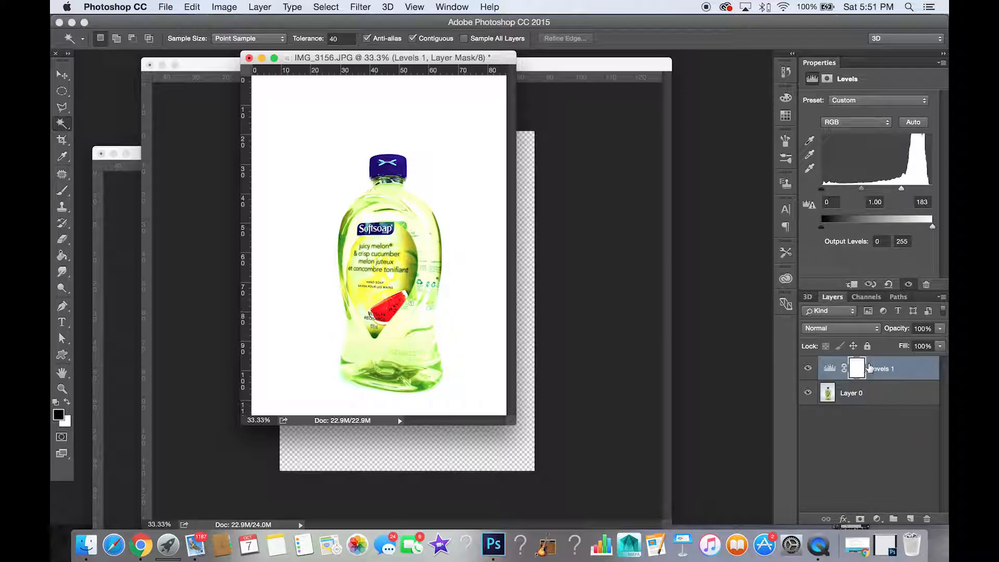
- Paint black over the bottle on the Levels layer mask, reducing the brush from size 800 to 175
click(62, 194)
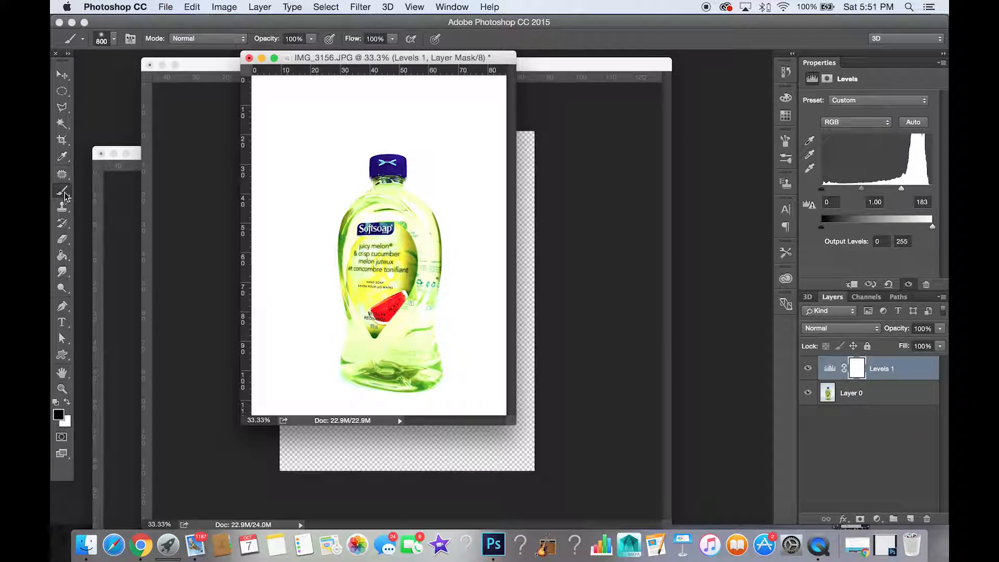
mouse_move(400, 255)
mouse_down()
mouse_move(389, 190)
mouse_move(390, 265)
mouse_up()
key(bracketleft)
key(bracketleft)
mouse_move(398, 268)
mouse_down()
mouse_move(396, 320)
mouse_move(356, 260)
mouse_move(360, 361)
mouse_move(424, 294)
mouse_move(432, 372)
mouse_move(349, 354)
mouse_move(421, 342)
mouse_up()
key(bracketleft)
key(bracketleft)
key(bracketleft)
drag(424, 210, 429, 336)
- Compare IMG_3156.JPG with and without the Levels adjustment, examining the bottle's edges up close
click(808, 368)
click(808, 368)
drag(515, 423, 654, 490)
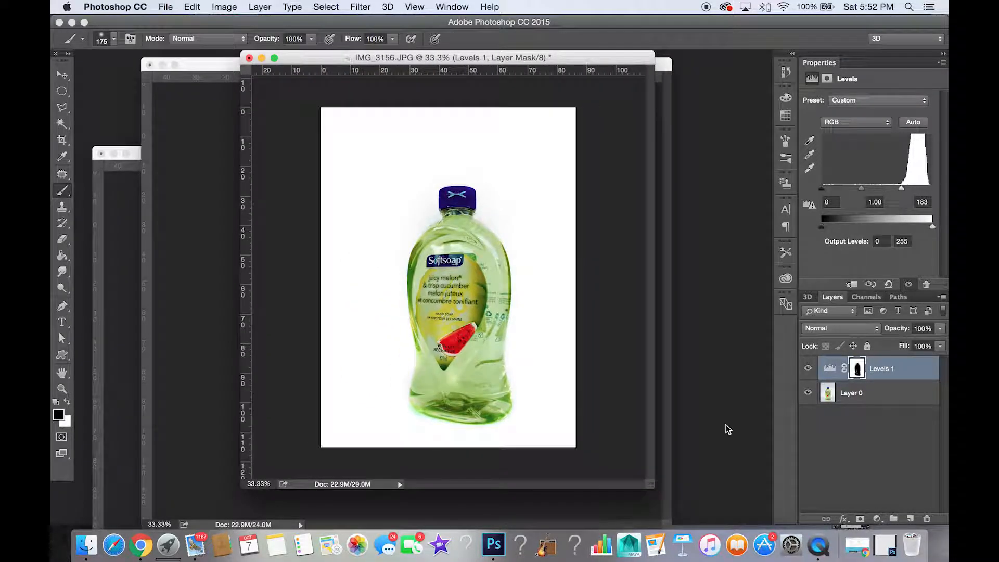
key(z)
click(592, 337)
key(b)
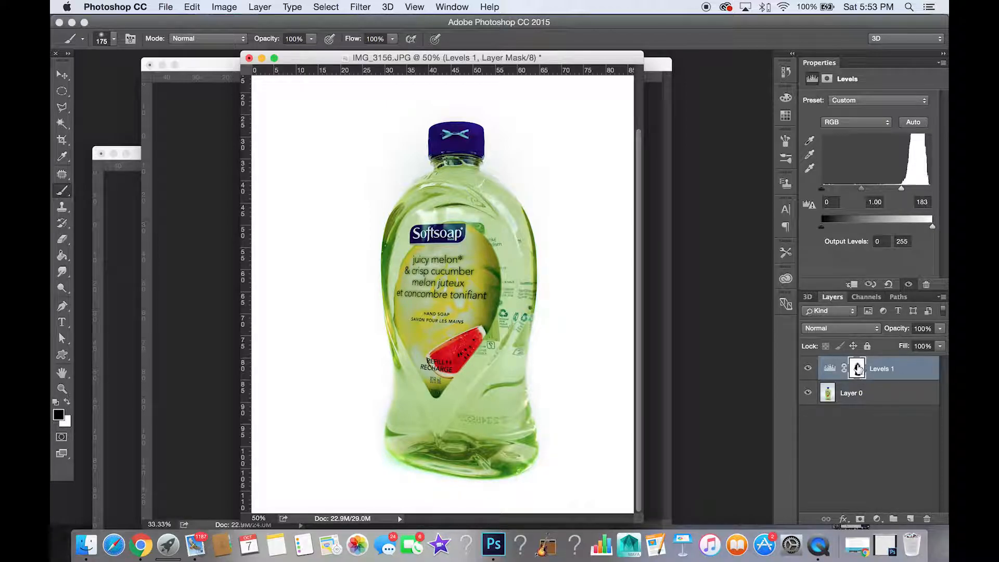
click(808, 369)
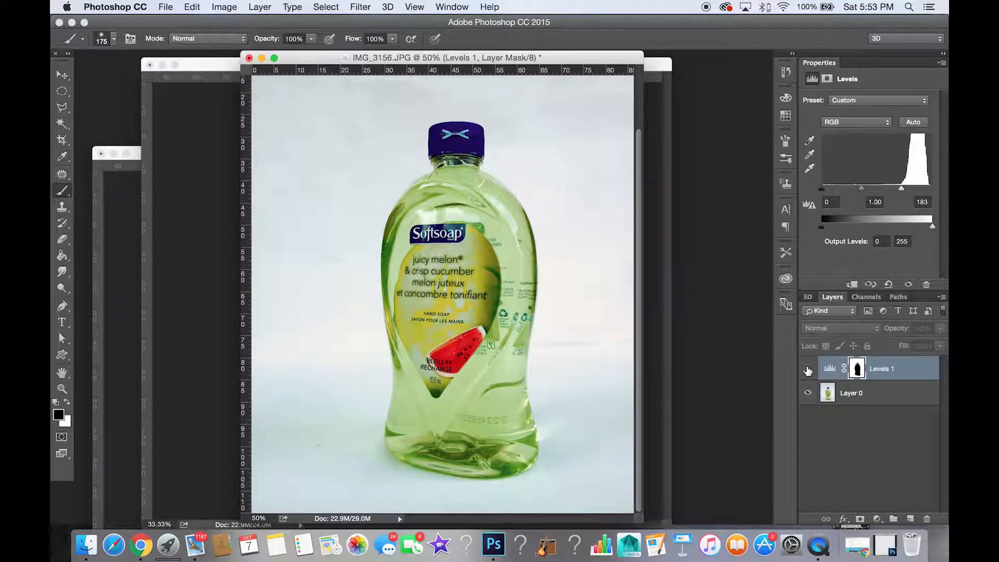
click(808, 369)
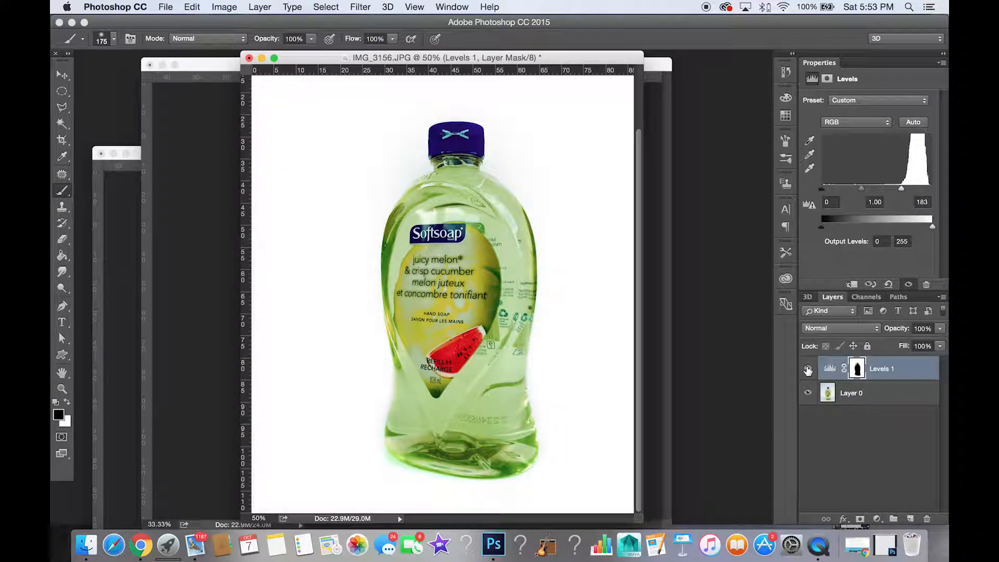
- Flatten IMG_3156.JPG and convert the flattened Background to a regular layer with the default name Layer 0
right_click(898, 373)
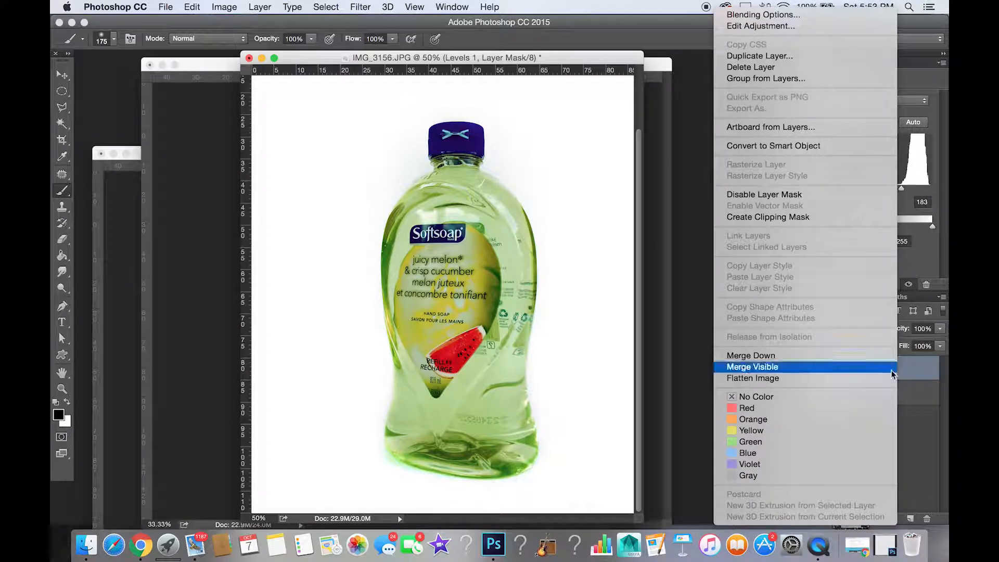
click(878, 378)
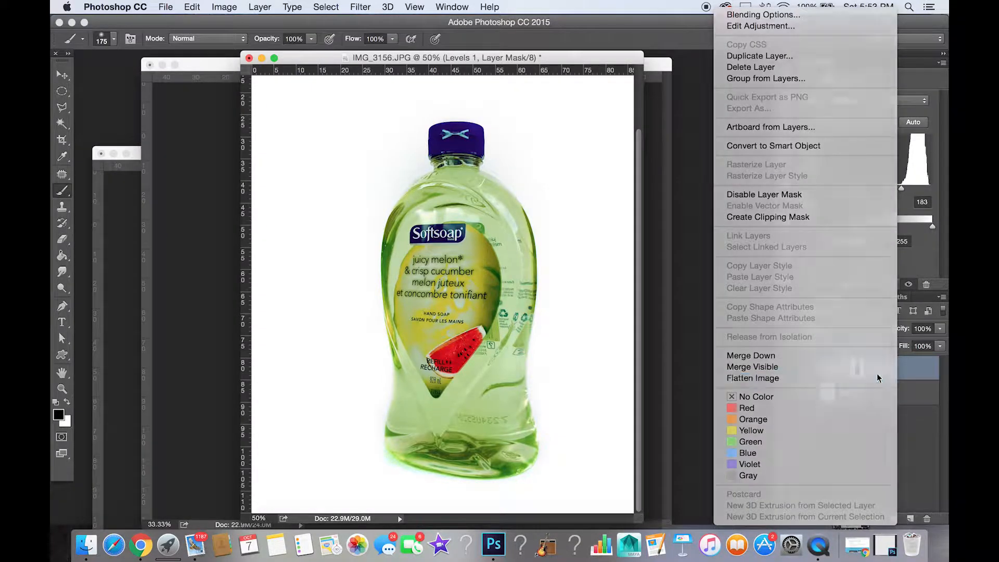
double_click(905, 371)
click(604, 224)
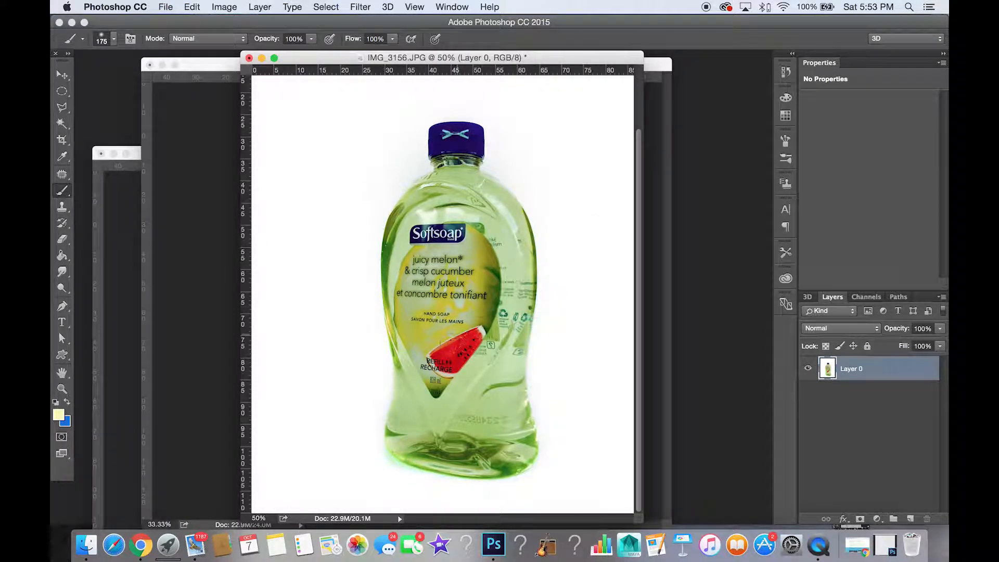
- Sample white from the backdrop and paint over the bluish fringe around the bottle's base with a size 60 brush
key(z)
click(453, 417)
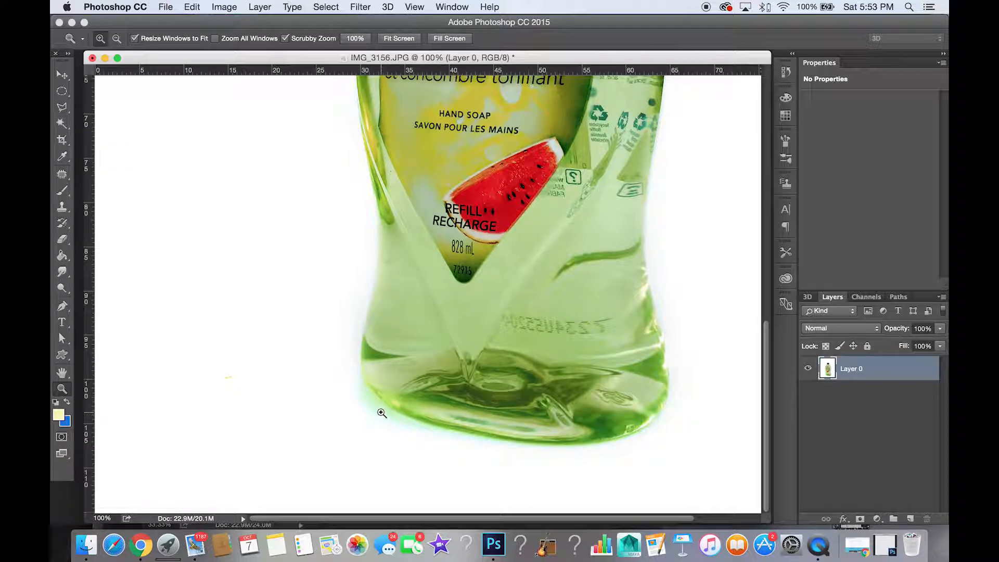
click(62, 156)
click(132, 173)
click(307, 284)
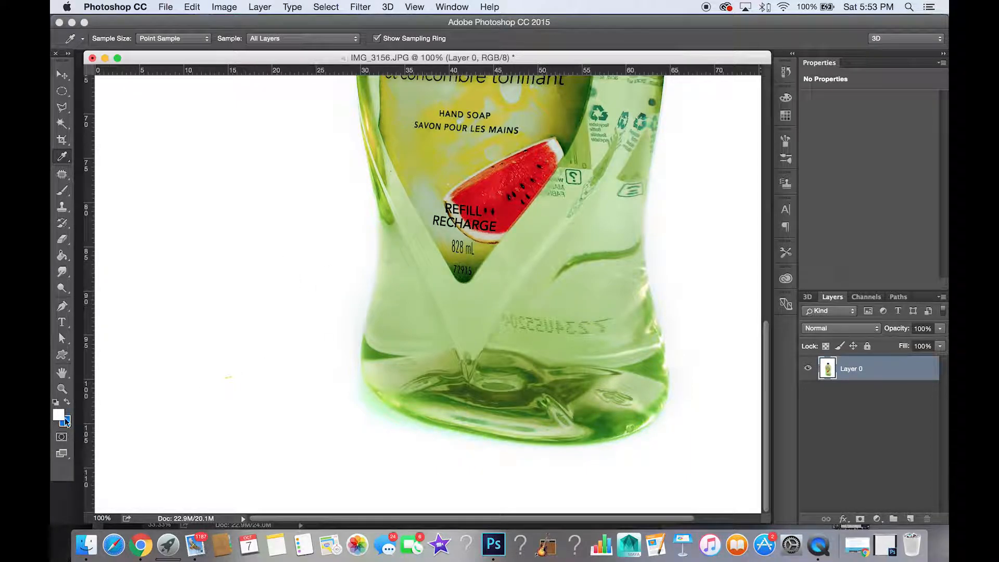
click(60, 197)
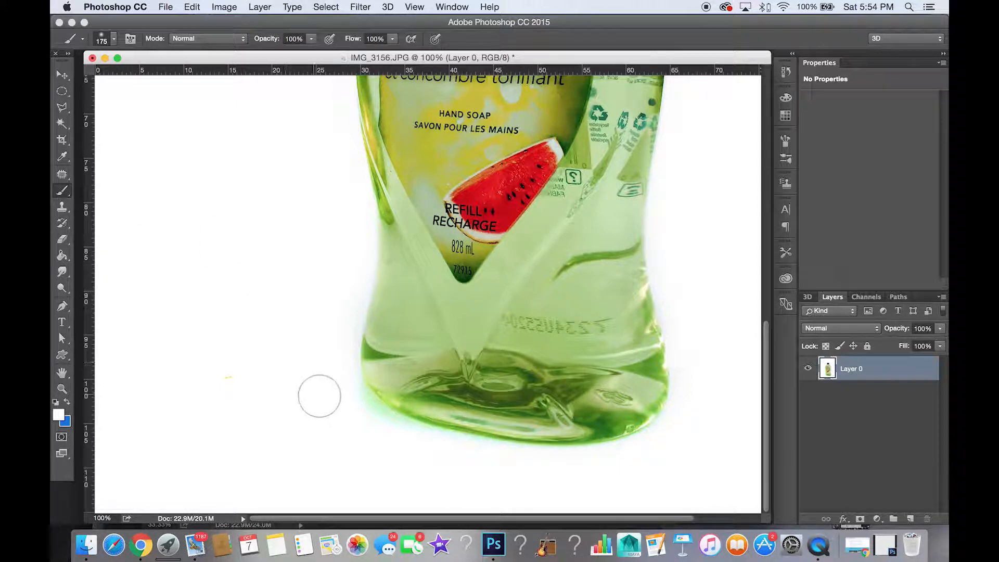
key(bracketleft)
key(bracketleft)
key(bracketleft)
key(bracketleft)
mouse_move(352, 386)
mouse_down()
mouse_move(392, 420)
mouse_move(380, 415)
mouse_move(453, 441)
mouse_up()
drag(663, 420, 606, 454)
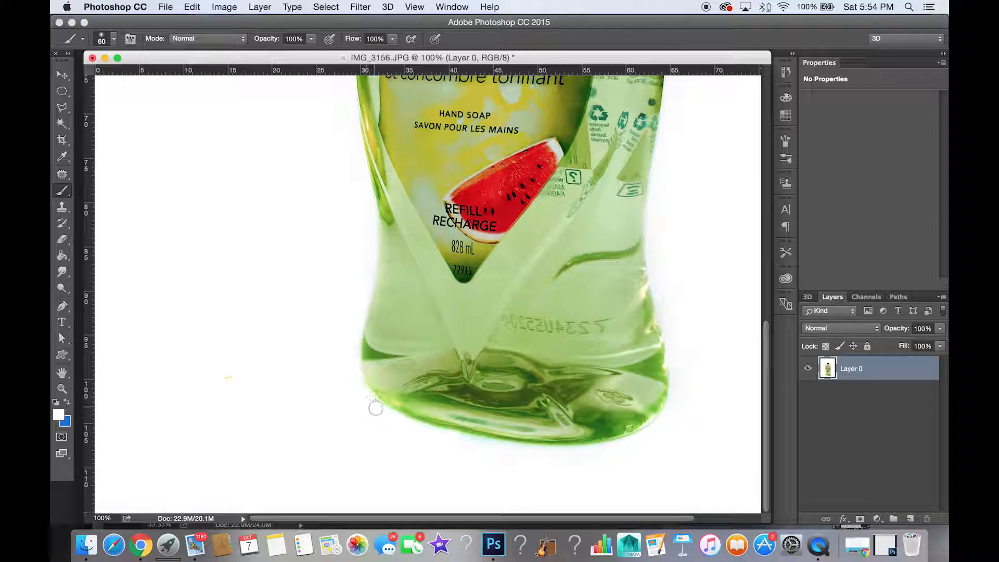
- Examine the backdrop around the bottle's cap and shoulders in IMG_3156.JPG
scroll(476, 264, up, 5)
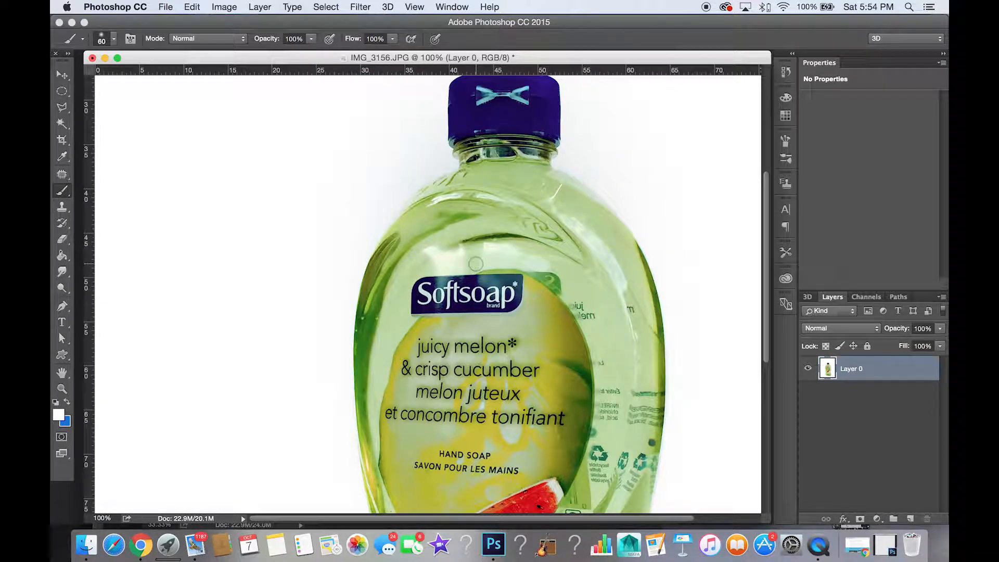
key(space)
click(62, 373)
drag(484, 271, 489, 276)
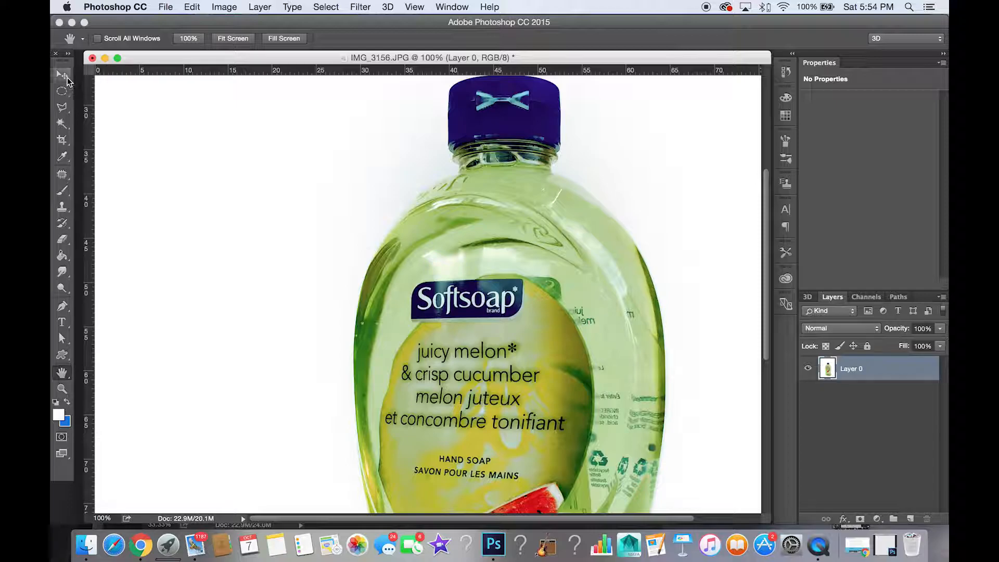
click(63, 75)
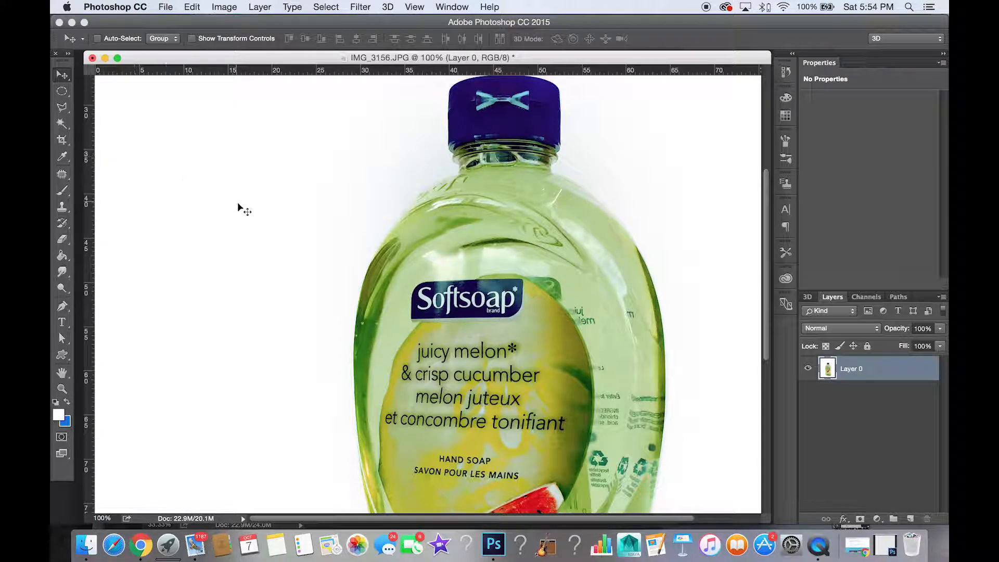
mouse_move(481, 249)
mouse_down()
mouse_move(455, 215)
mouse_move(463, 213)
mouse_move(474, 280)
mouse_up()
key(b)
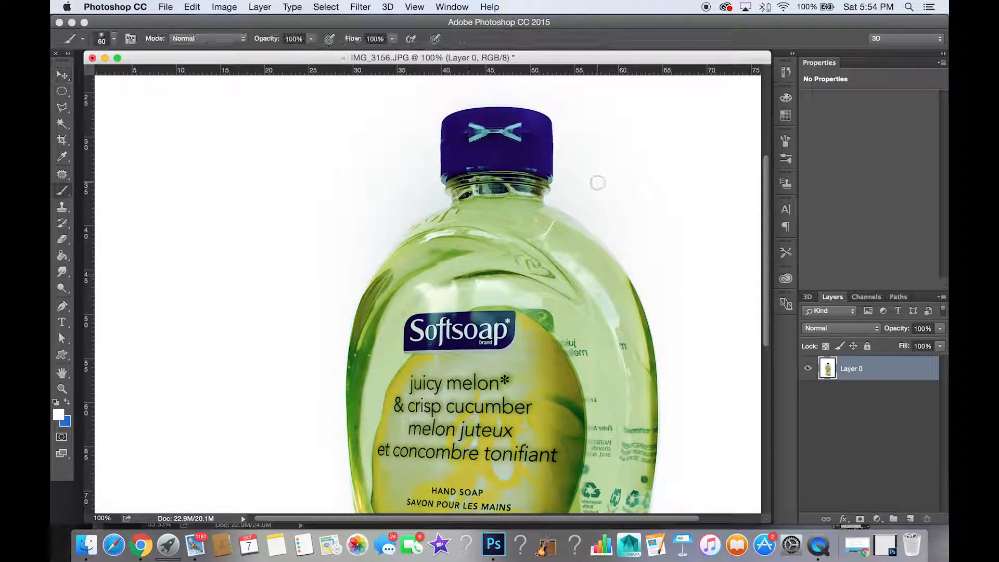
key(super+0)
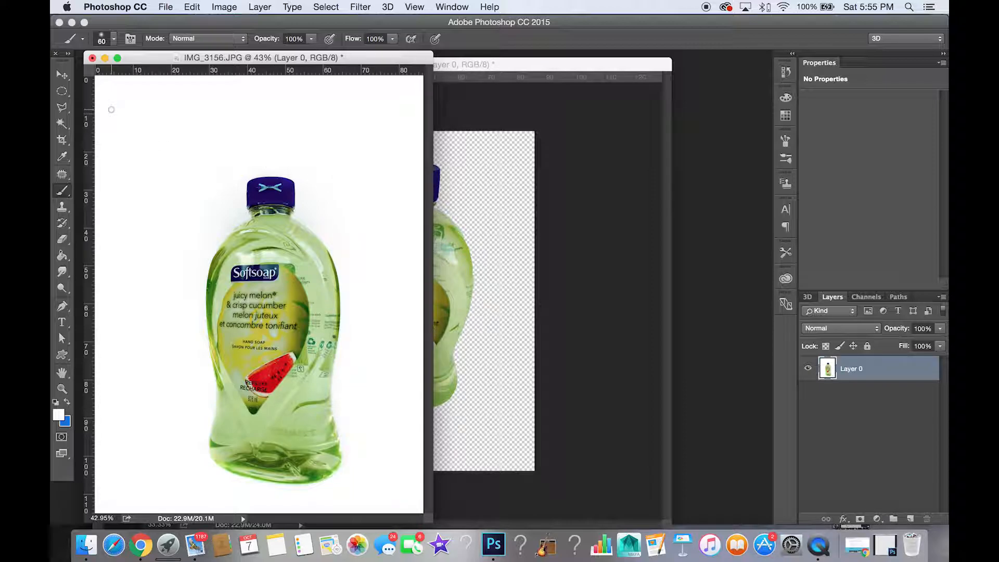
- Select the white backdrop of IMG_3156.JPG with the Magic Wand at tolerance 40, delete it and deselect
click(62, 124)
click(177, 150)
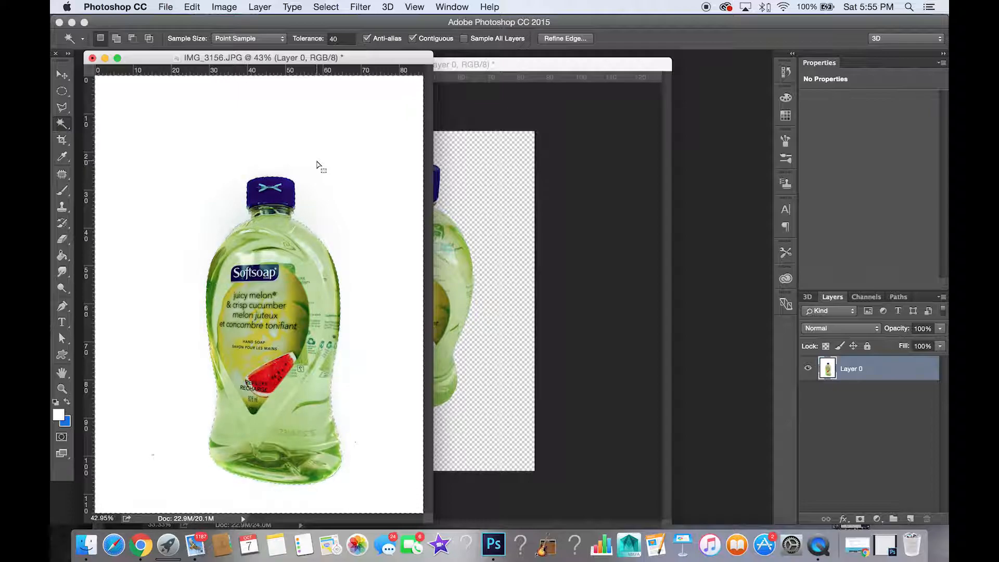
key(Delete)
key(cmd+d)
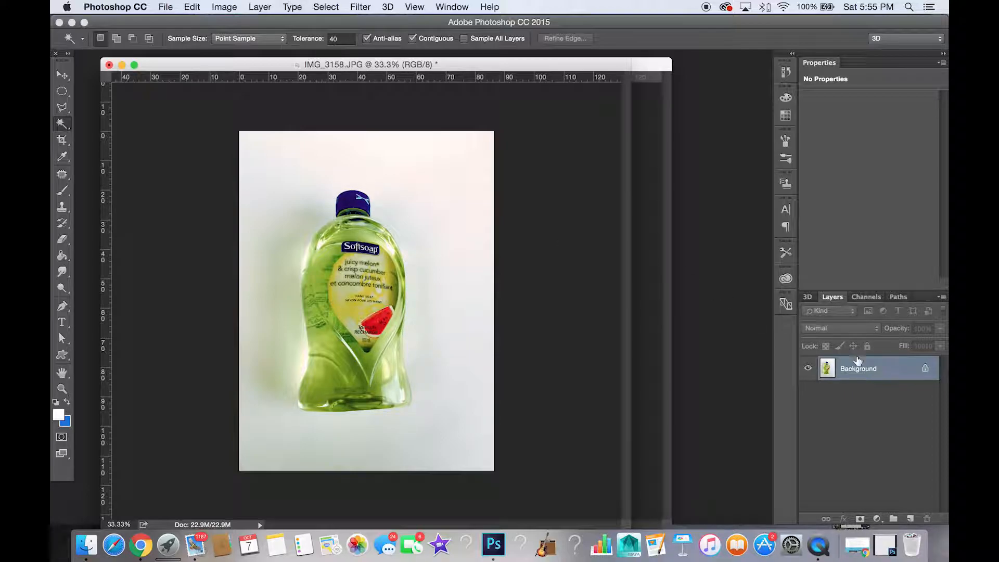
- Add a Levels adjustment layer to IMG_3158.JPG with midtones 1.55 and white input 172, and compare it with the original
click(877, 519)
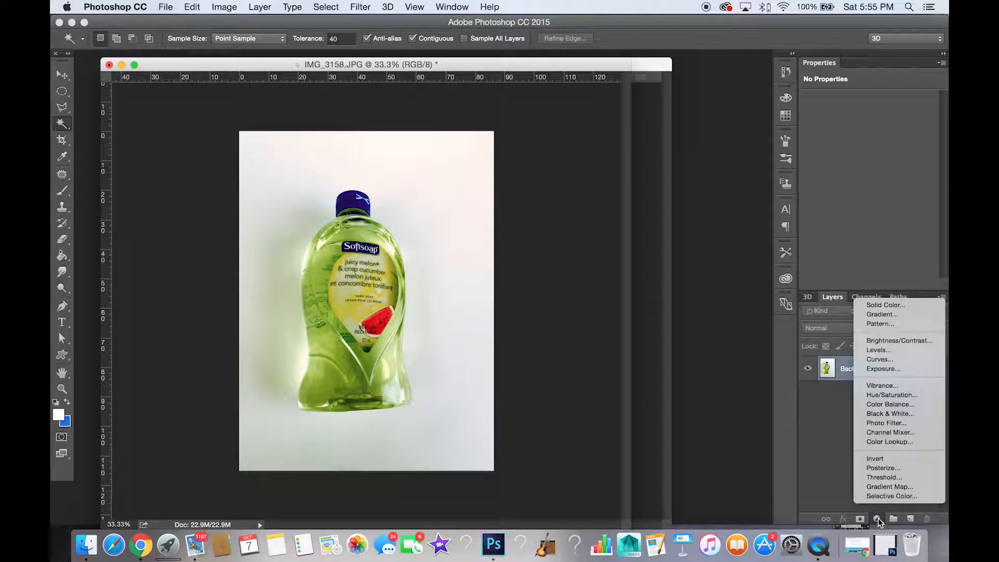
click(882, 350)
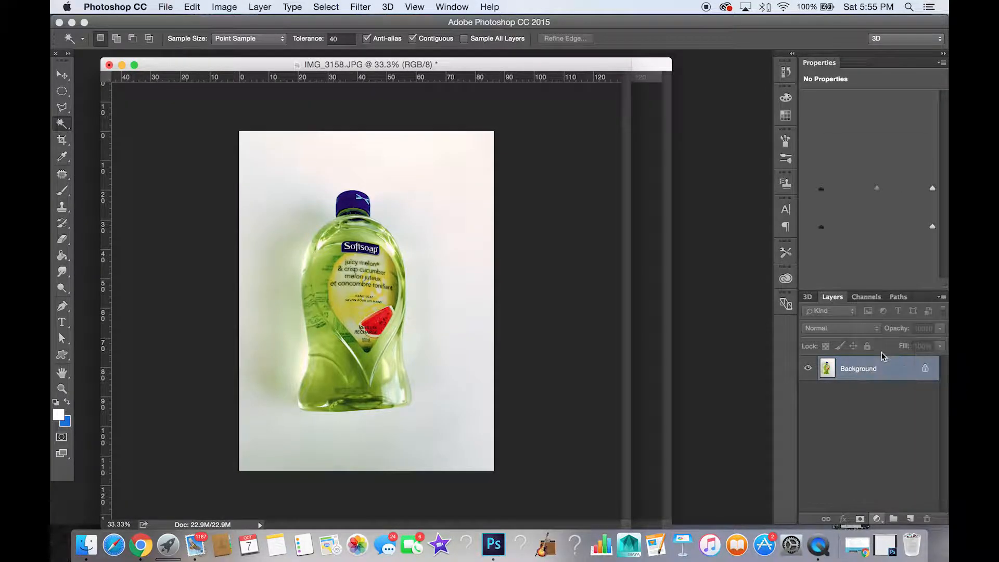
drag(877, 193, 859, 193)
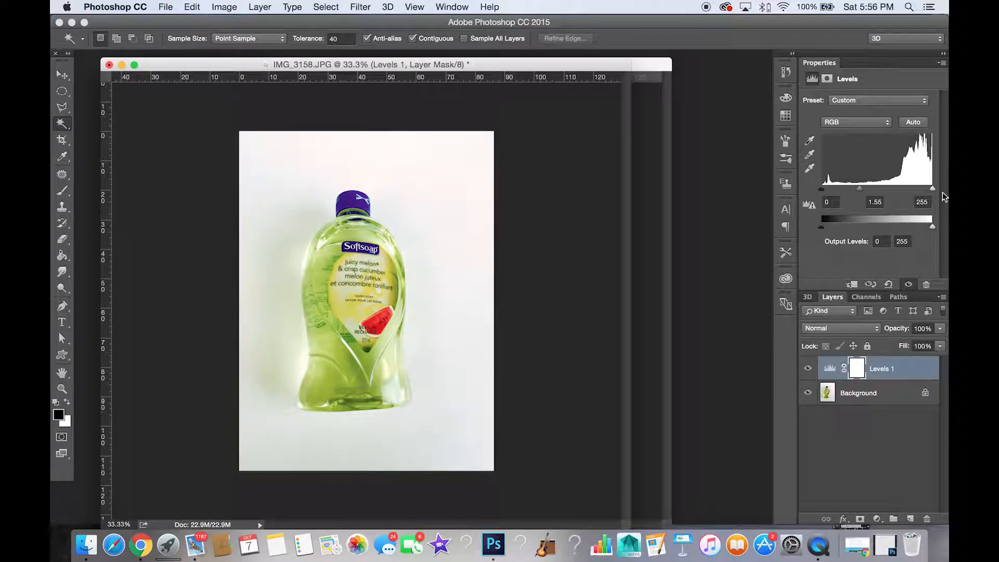
drag(934, 194, 898, 193)
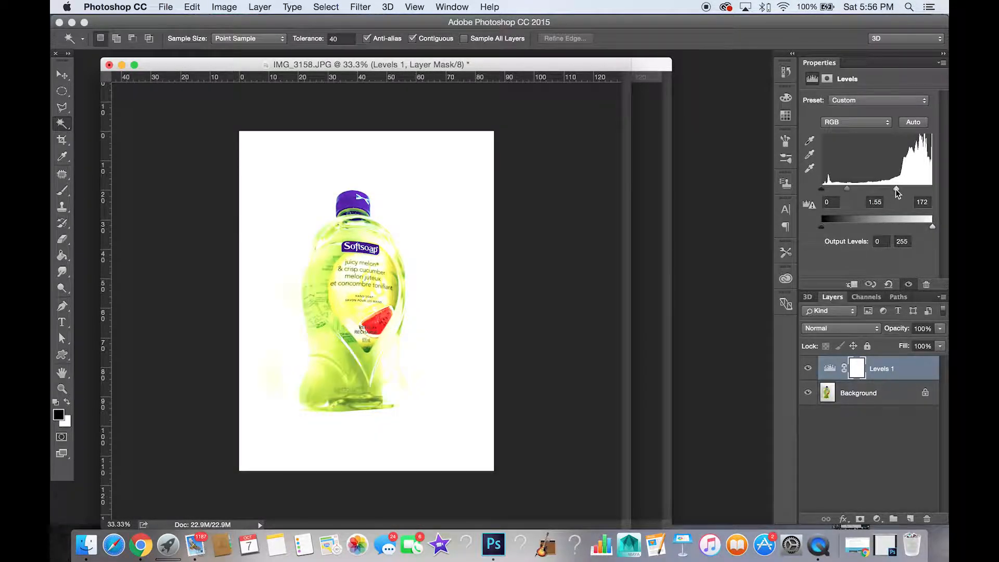
click(809, 369)
click(808, 369)
- Paint black over the middle of the bottle on the Levels layer mask with a size 600 brush
click(60, 193)
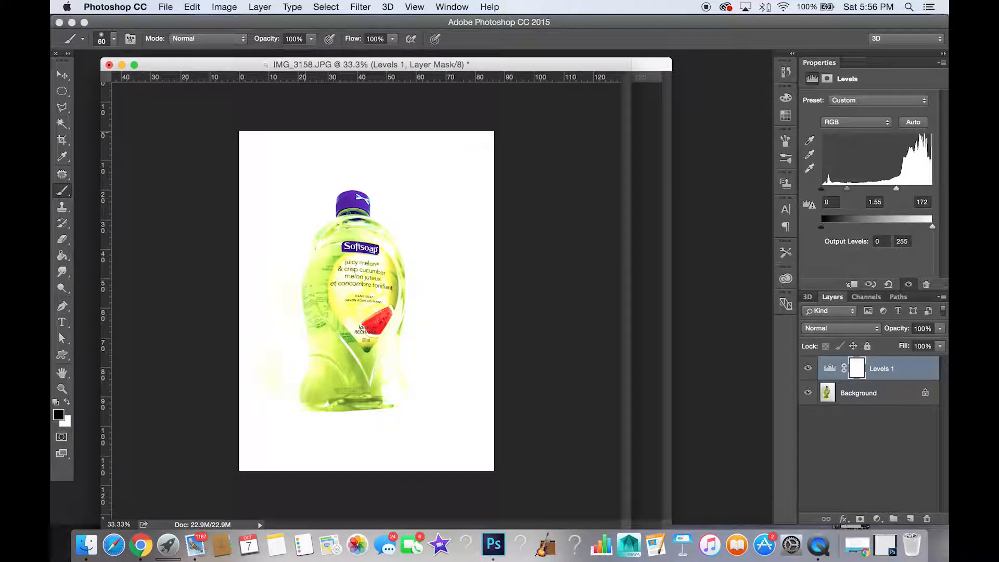
key(bracketright)
key(bracketright)
key(bracketright)
key(bracketright)
key(bracketright)
key(bracketright)
key(bracketright)
key(bracketright)
key(bracketright)
key(bracketright)
key(bracketright)
key(bracketright)
key(bracketright)
mouse_move(342, 253)
mouse_down()
mouse_move(367, 339)
mouse_move(367, 363)
mouse_move(355, 358)
mouse_up()
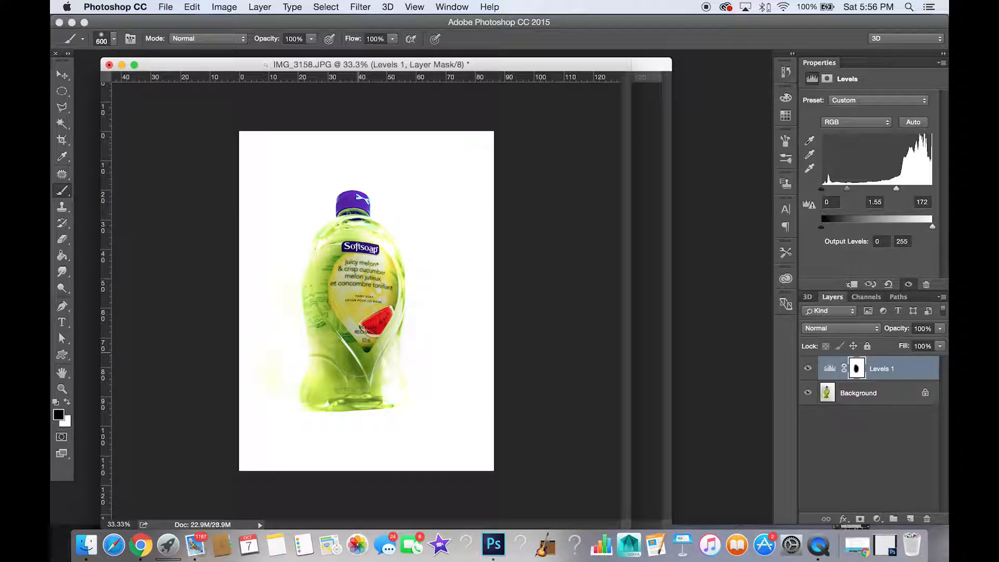
- Extend the black mask painting to the bottle's sides, base and cap with a size 175 brush
super+click(329, 331)
key(bracketleft)
key(bracketleft)
key(bracketleft)
key(bracketleft)
key(bracketleft)
key(bracketleft)
mouse_move(263, 411)
mouse_down()
mouse_move(258, 335)
mouse_move(413, 357)
mouse_move(416, 323)
mouse_up()
alt+super+click(354, 203)
mouse_move(272, 189)
mouse_down()
mouse_move(298, 186)
mouse_move(234, 276)
mouse_move(313, 233)
mouse_move(342, 341)
mouse_move(343, 324)
mouse_up()
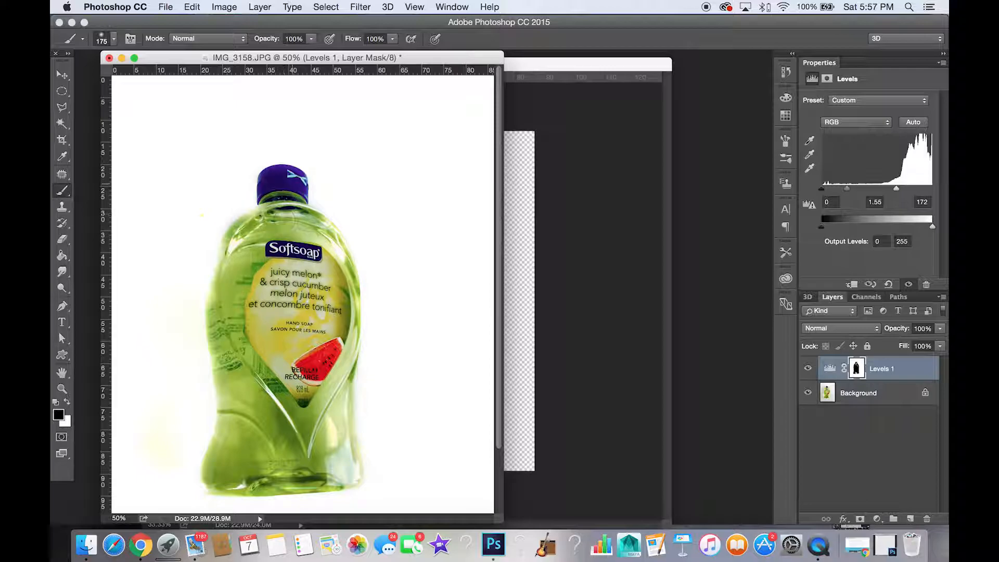
- Enlarge the brush to size 400 and compare IMG_3158.JPG with and without the Levels adjustment
key(bracketright)
key(bracketright)
key(bracketright)
key(bracketright)
click(808, 368)
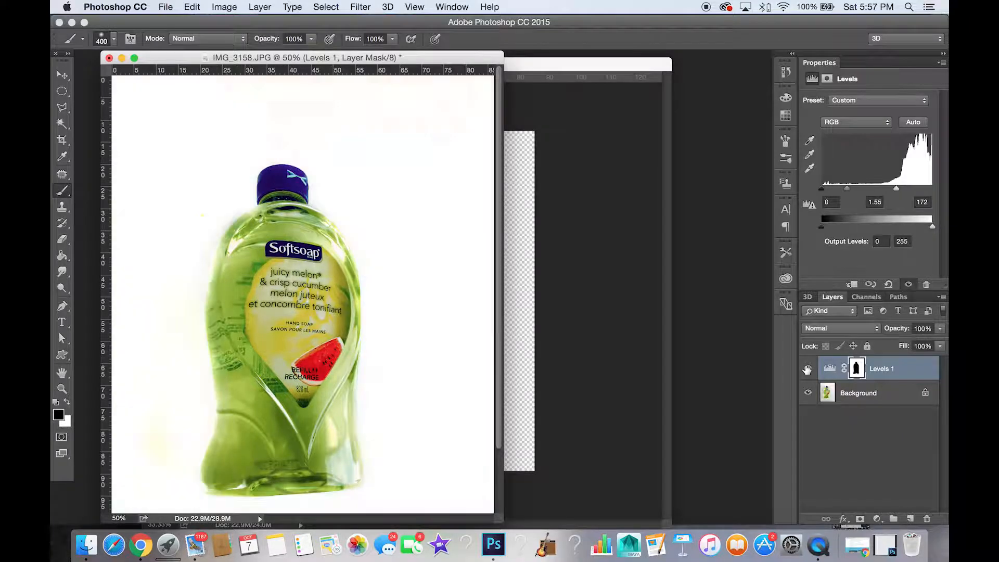
click(808, 368)
- Touch up the Levels mask along the bottle's upper body with a size 100 brush
super+click(304, 307)
super+click(323, 297)
key(bracketleft)
key(bracketleft)
key(bracketleft)
key(bracketleft)
key(bracketleft)
key(bracketleft)
key(bracketleft)
drag(295, 266, 301, 207)
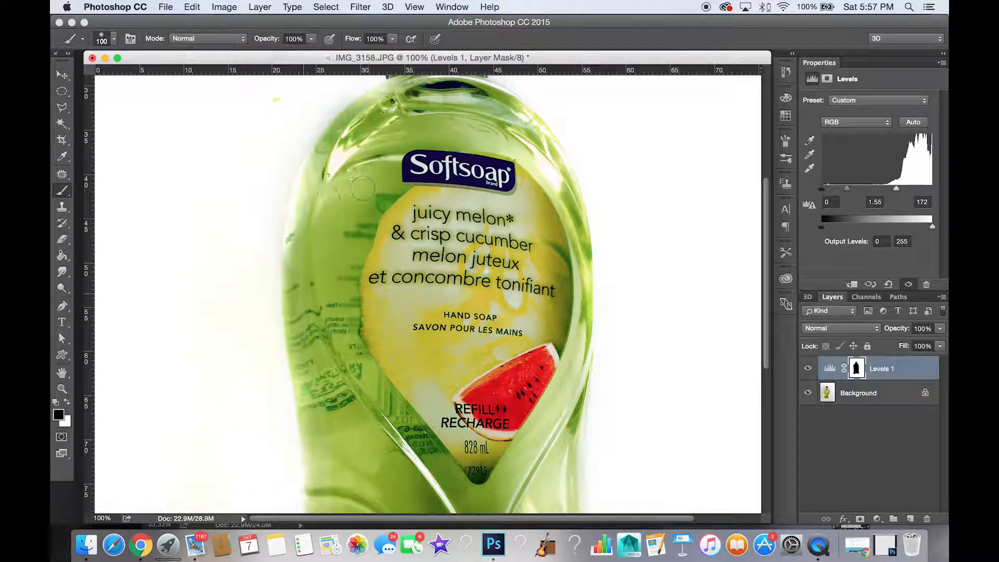
- Examine the bottle's cap and shoulders up close, and check the whole picture with the Levels adjustment off and on
key(z)
alt+click(396, 390)
click(396, 390)
key(x)
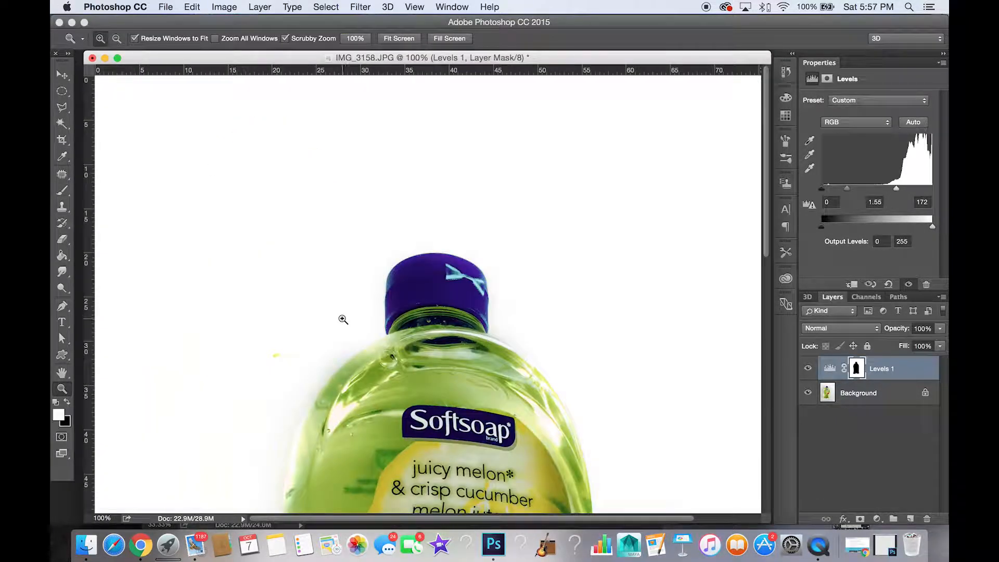
key(b)
key(z)
alt+click(498, 245)
click(807, 368)
click(807, 369)
- Flatten IMG_3158.JPG and convert the flattened Background to a regular layer with the default name Layer 0
right_click(887, 368)
click(853, 382)
double_click(859, 369)
click(625, 227)
- Select the white backdrop with the Magic Wand at tolerance 40, and prepare the Quick Selection tool at size 50 for subtracting
key(w)
click(169, 147)
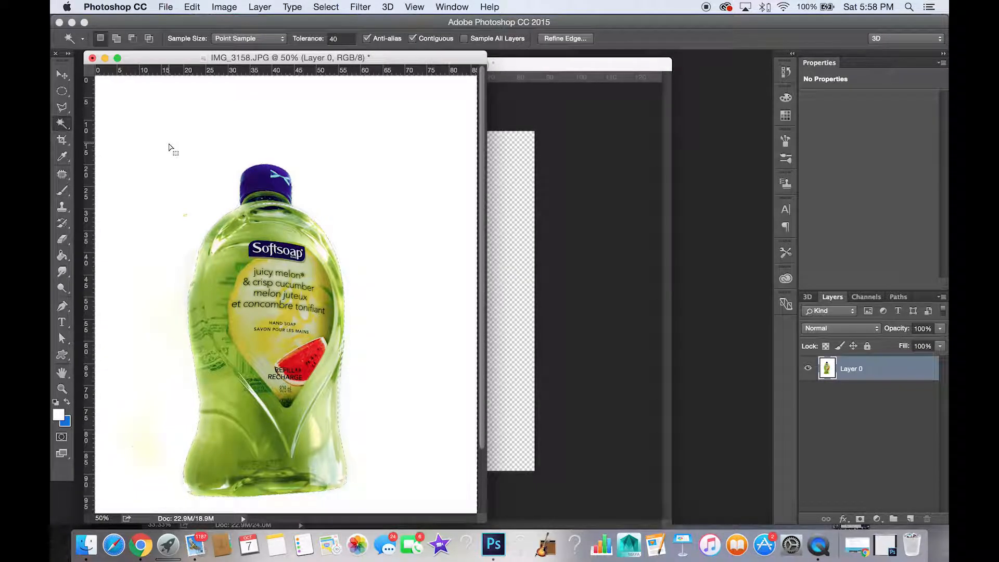
key(z)
click(225, 196)
click(245, 243)
click(67, 127)
click(129, 120)
key(bracketleft)
key(bracketleft)
key(bracketleft)
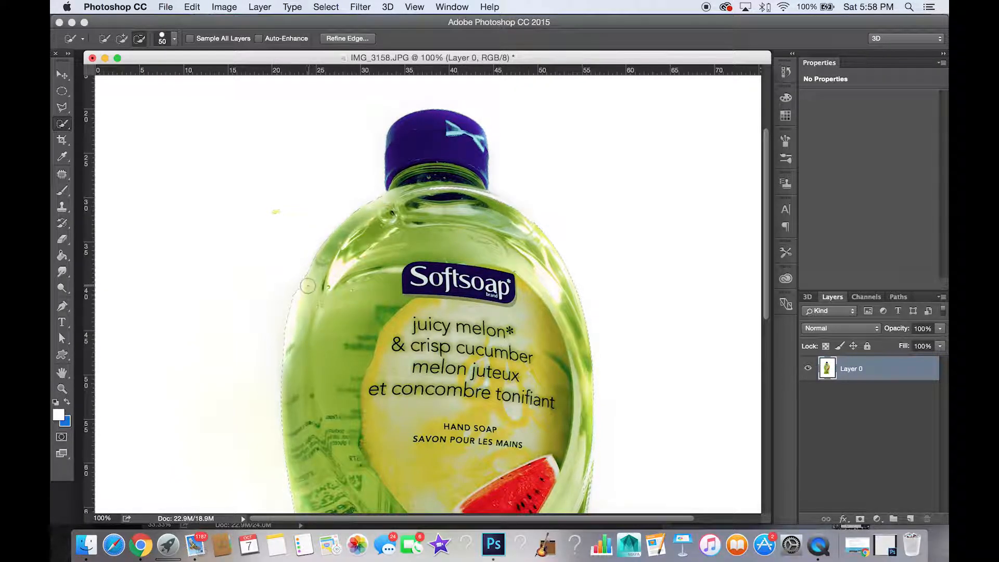
- Subtract the bottle's neck and right shoulder edge from the backdrop selection with the Quick Selection tool
key(z)
alt+click(355, 232)
click(383, 264)
click(383, 264)
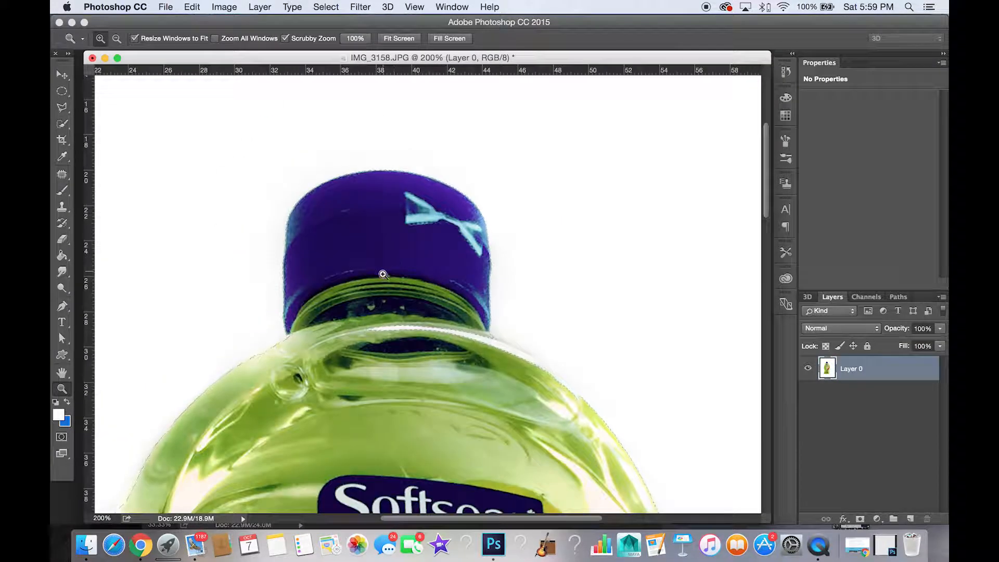
click(61, 124)
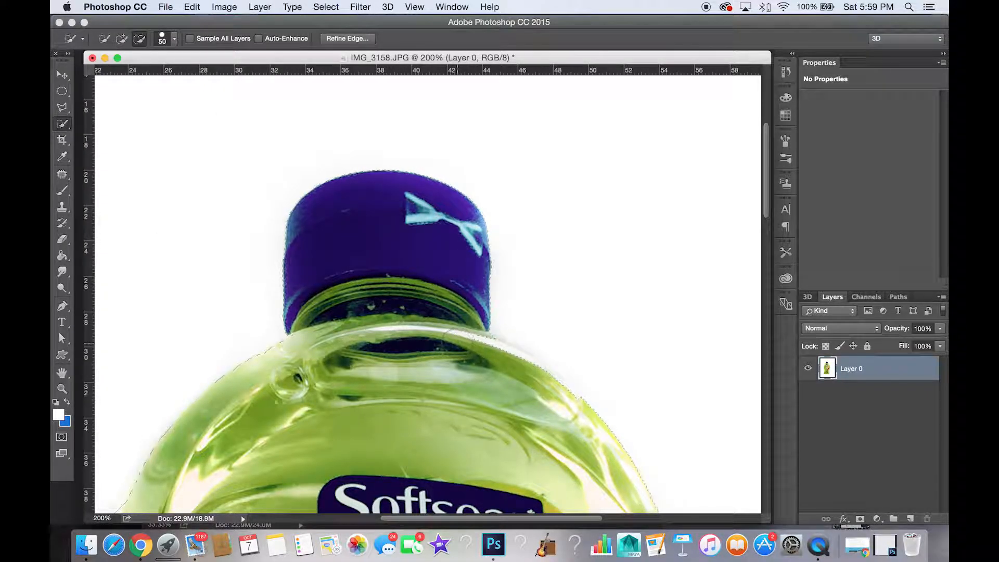
mouse_move(489, 348)
mouse_down()
mouse_move(532, 368)
mouse_move(565, 402)
mouse_move(502, 283)
mouse_up()
- Subtract the bottle's right edge beside the watermelon slice from the backdrop selection
key(z)
alt+click(525, 393)
alt+click(526, 393)
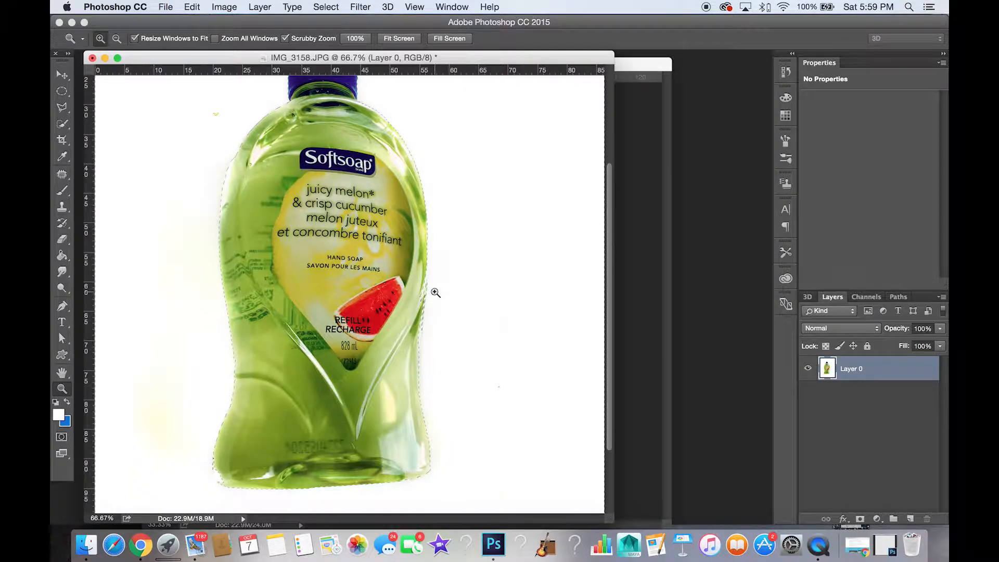
click(435, 292)
click(436, 293)
click(436, 292)
click(62, 123)
drag(290, 241, 301, 147)
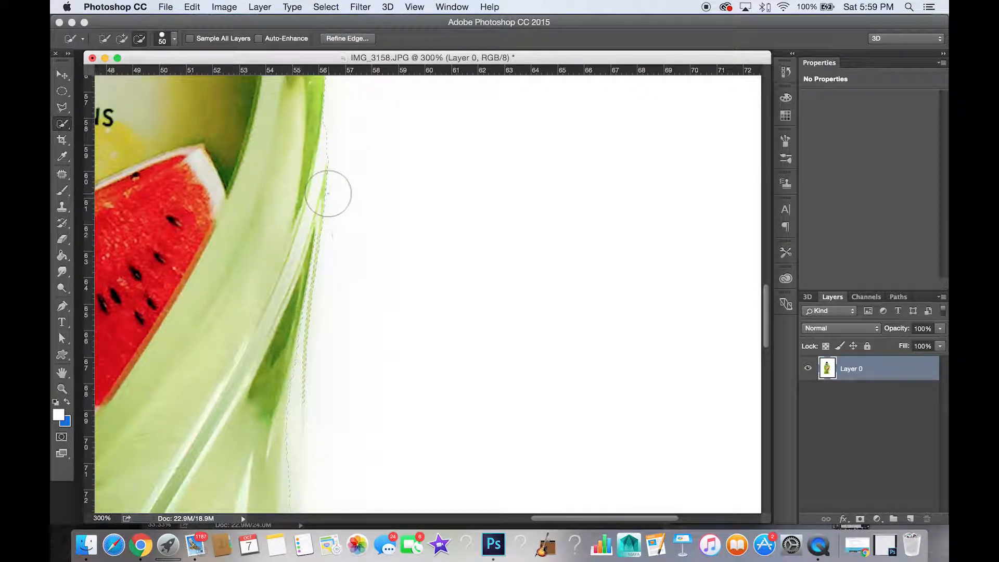
- Correct the backdrop selection along the bottle's lower right side, down to the corner of the base
mouse_move(377, 415)
mouse_down()
mouse_move(451, 274)
mouse_move(480, 257)
mouse_up()
drag(387, 206, 389, 129)
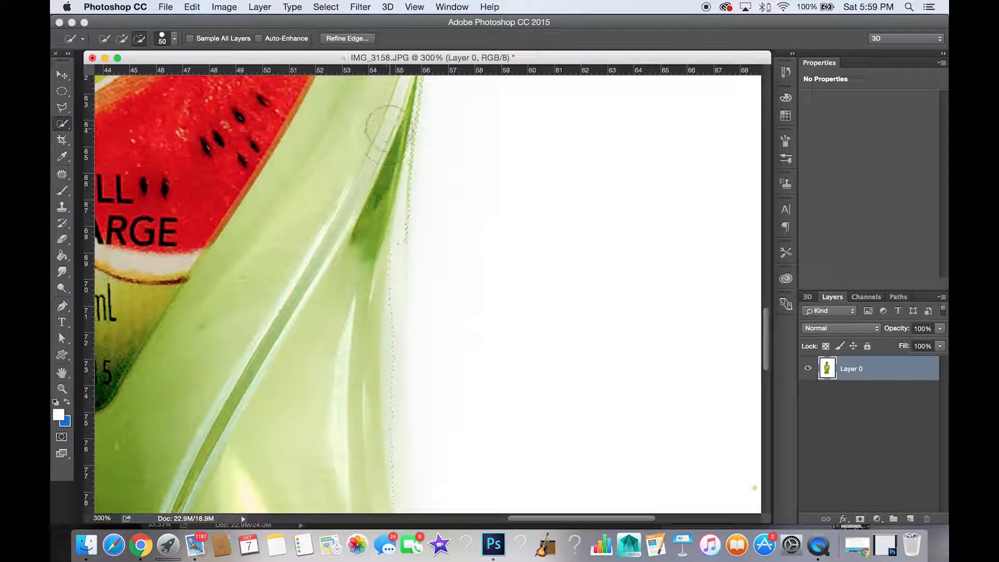
drag(420, 177, 456, 163)
mouse_move(419, 242)
mouse_down()
mouse_move(420, 280)
mouse_move(419, 168)
mouse_up()
mouse_move(420, 200)
mouse_down()
mouse_move(427, 351)
mouse_move(419, 225)
mouse_move(438, 329)
mouse_move(417, 163)
mouse_up()
mouse_move(435, 216)
mouse_down()
mouse_move(460, 320)
mouse_move(464, 440)
mouse_up()
drag(379, 453, 458, 325)
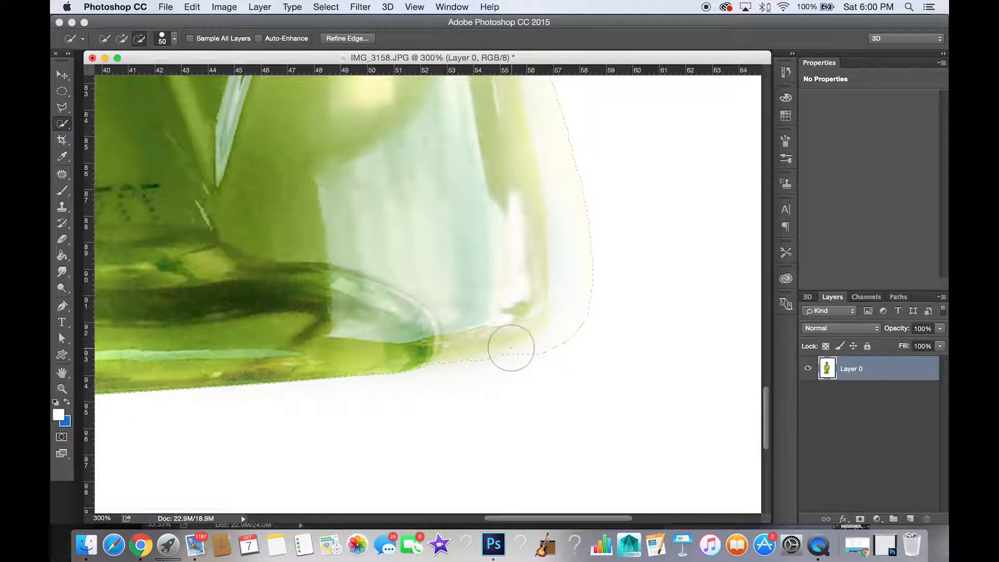
- Cut the selected white backdrop out of IMG_3158.JPG
key(z)
alt+click(447, 339)
alt+click(447, 339)
alt+click(447, 340)
alt+click(448, 339)
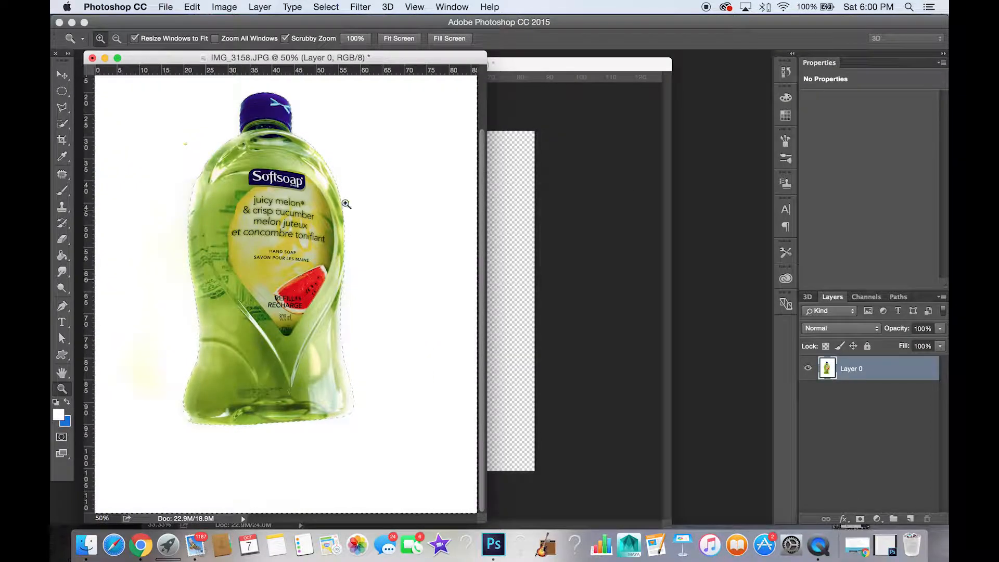
click(192, 7)
click(213, 81)
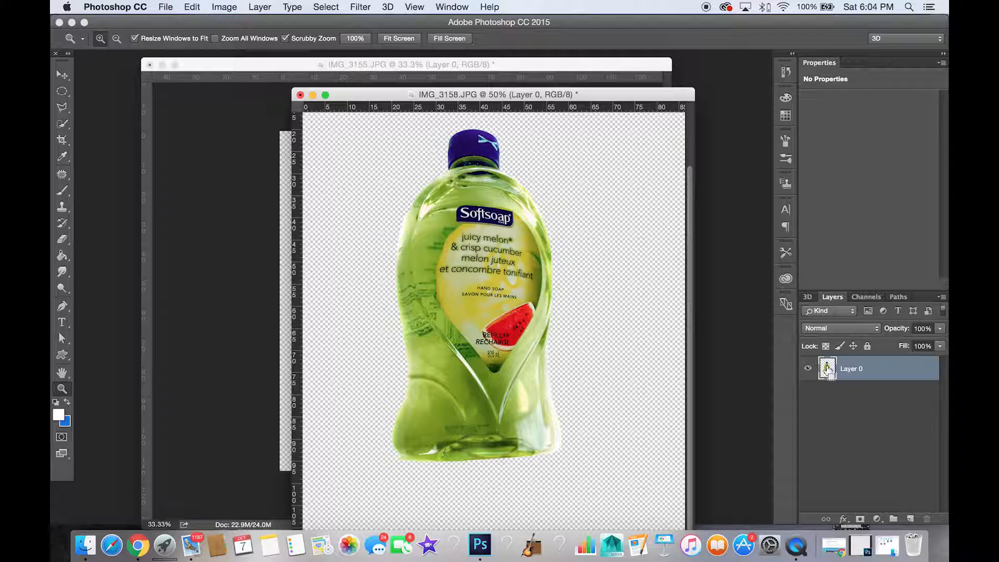
- Load the bottle's outline from Layer 0 as a selection and feather it by 3 pixels
super+click(828, 370)
click(330, 8)
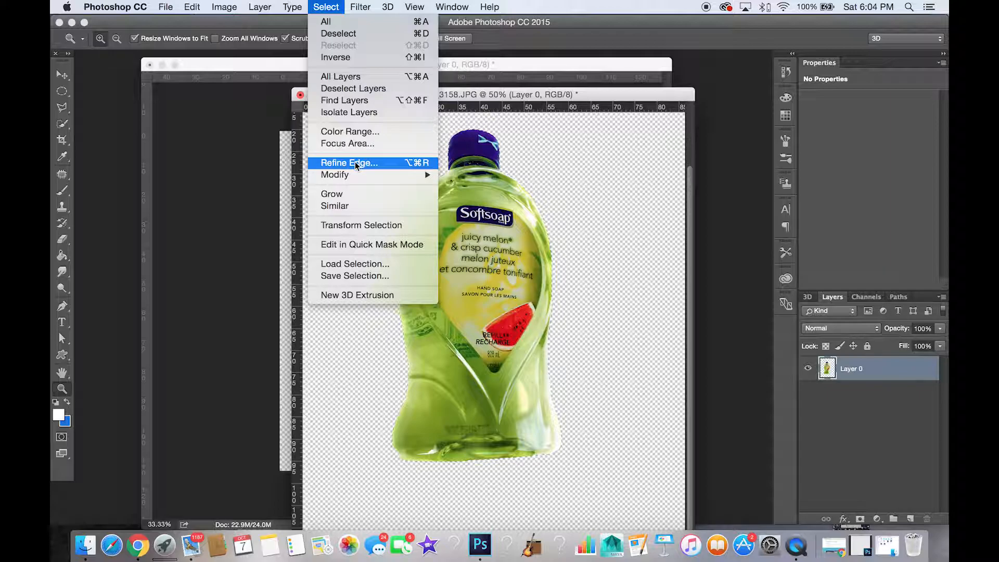
mouse_move(358, 175)
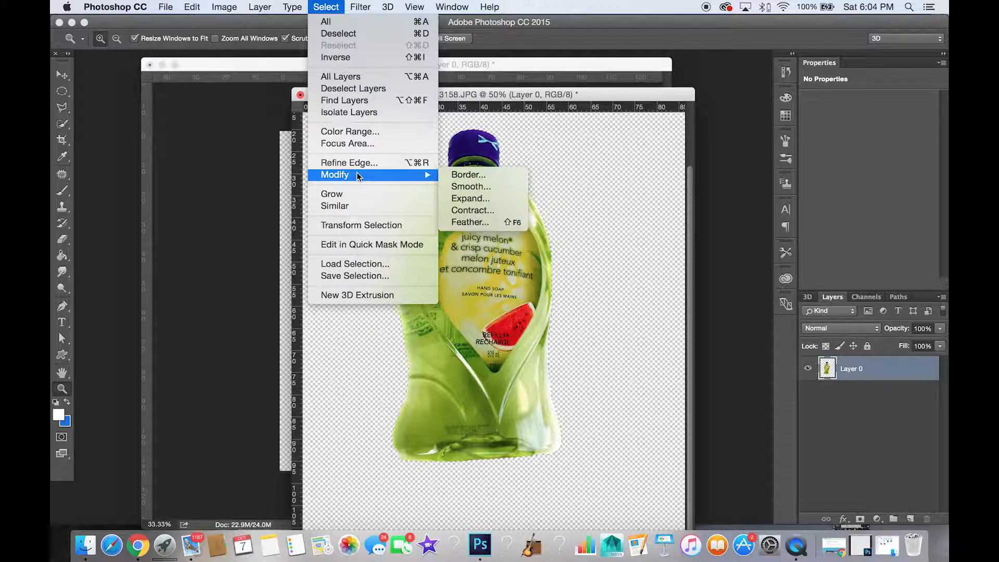
click(460, 223)
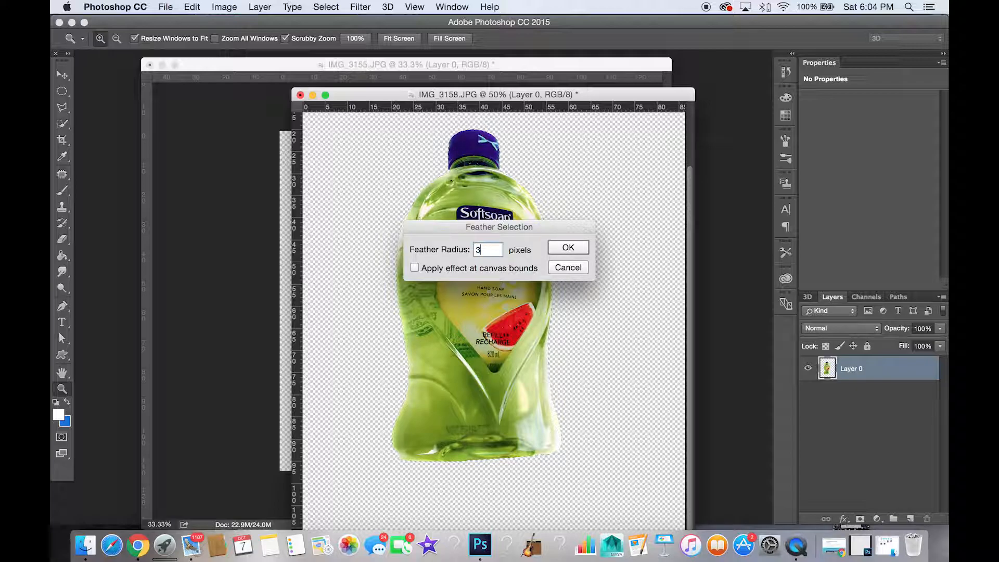
click(556, 248)
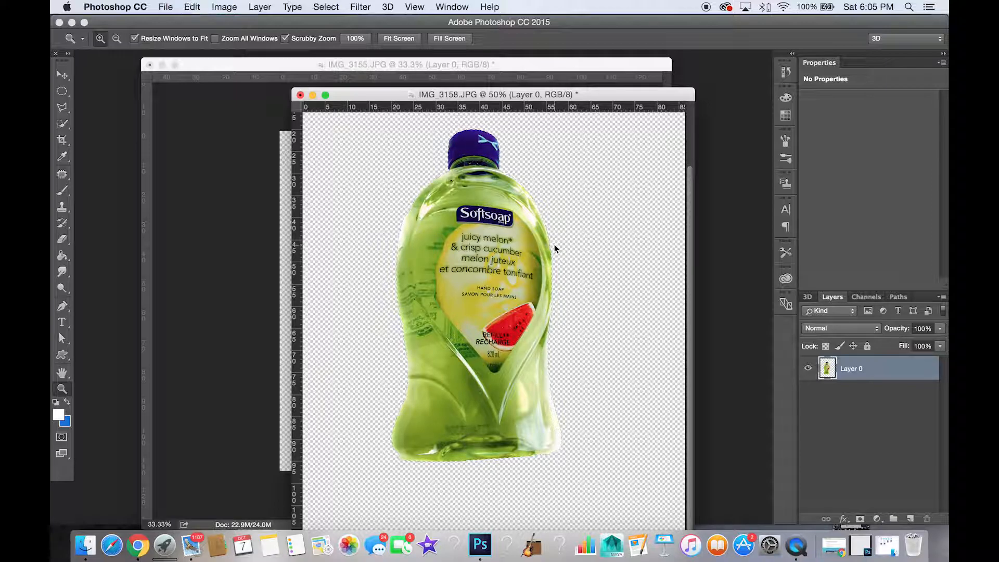
- Copy the feathered bottle selection to a new layer and name that layer Feather
key(super+j)
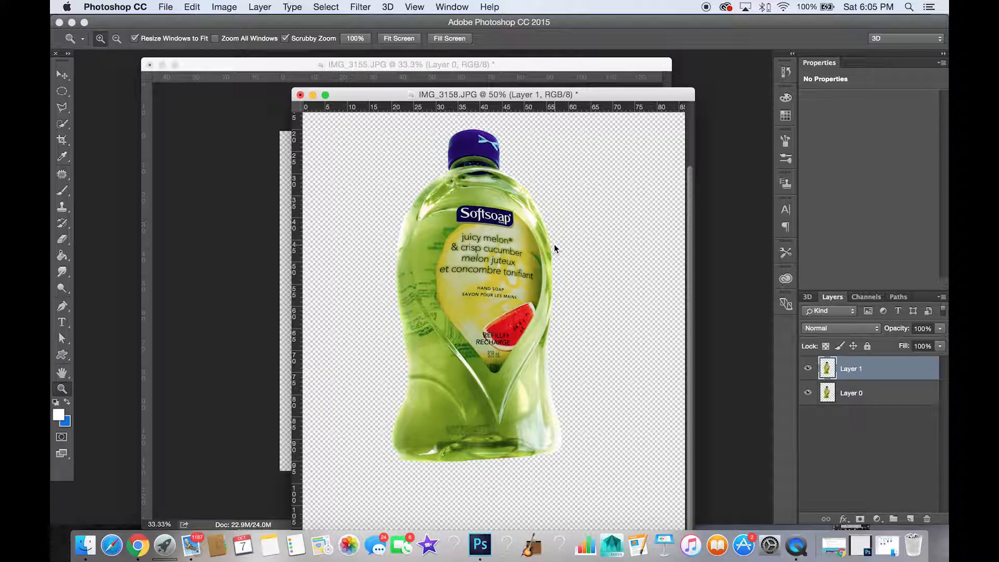
click(555, 294)
click(577, 286)
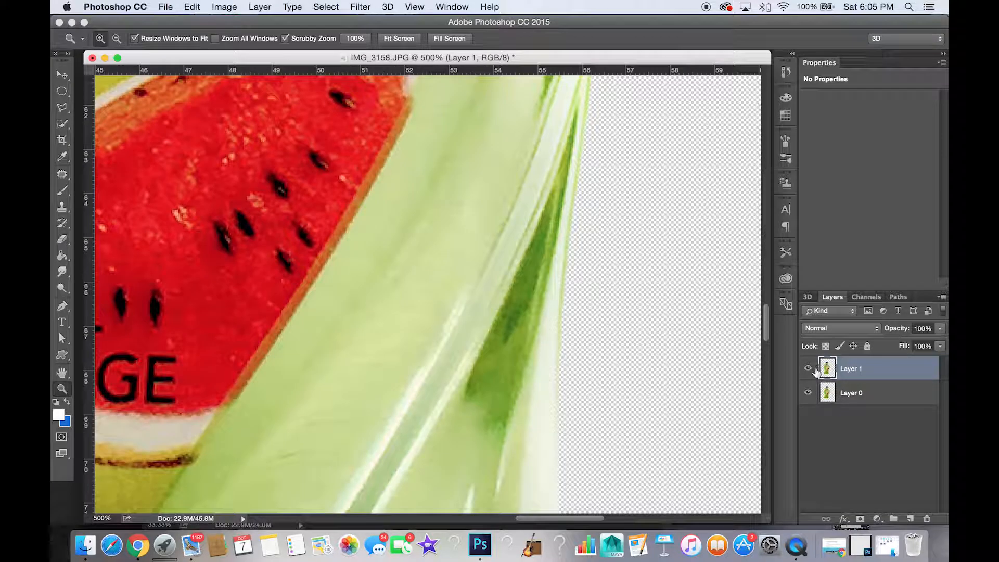
double_click(846, 369)
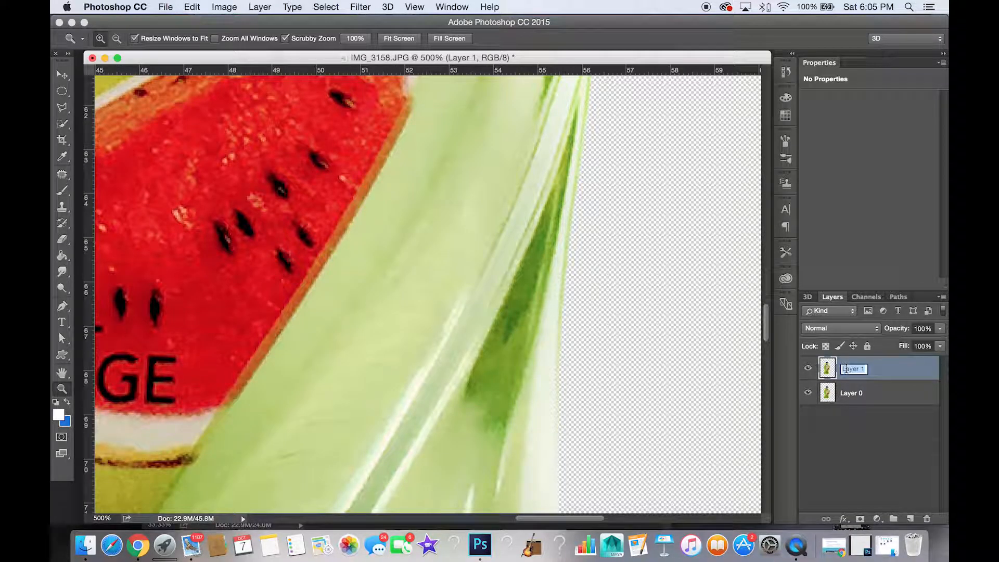
text(Fi)
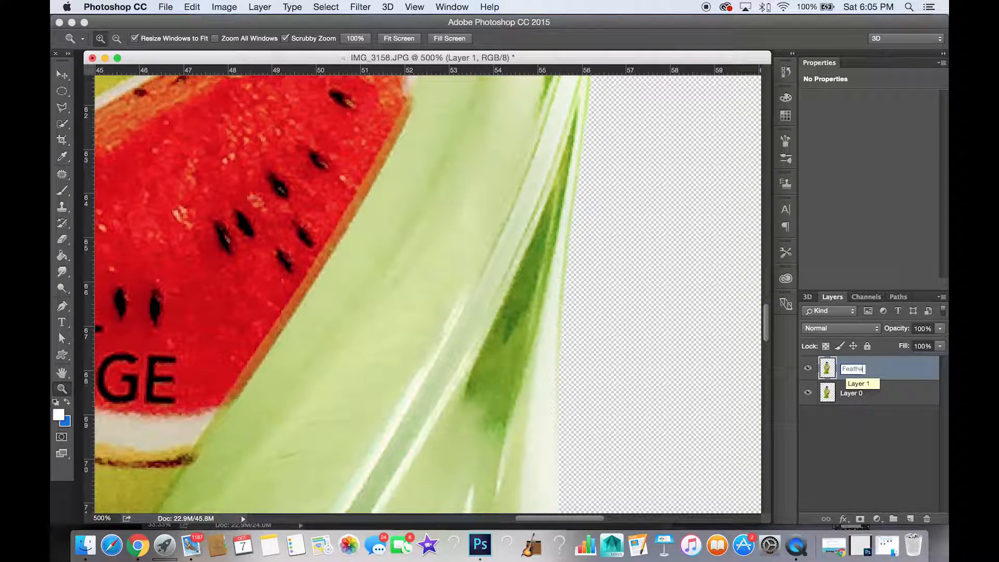
- Hide the Feather layer, show Layer 0 and load its bottle outline as a selection
click(929, 395)
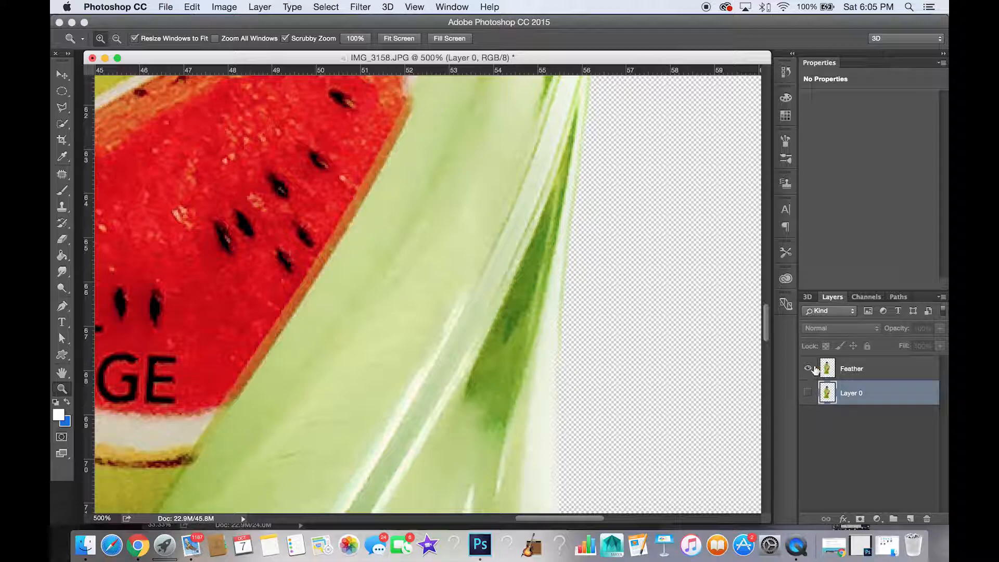
click(809, 369)
click(808, 393)
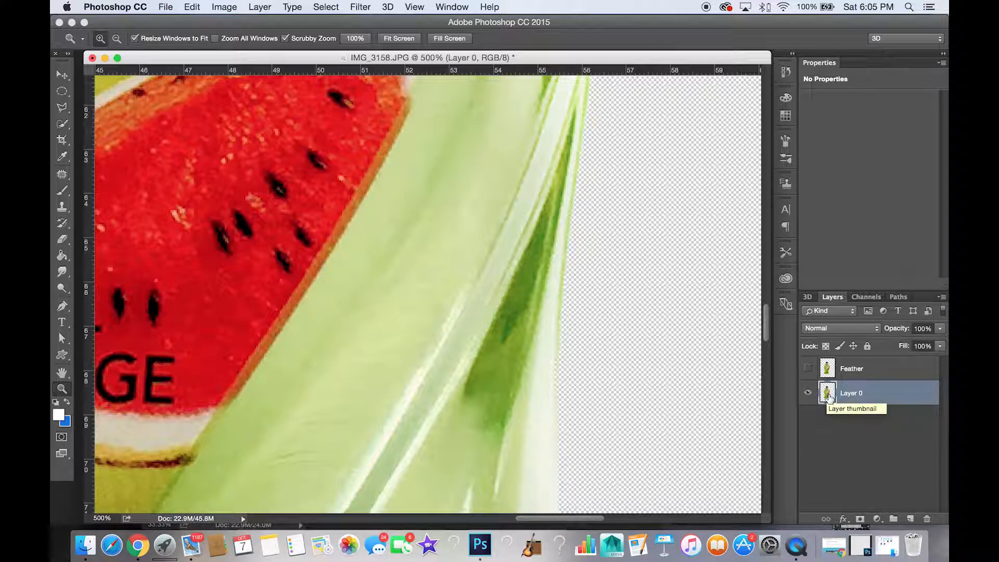
super+click(828, 394)
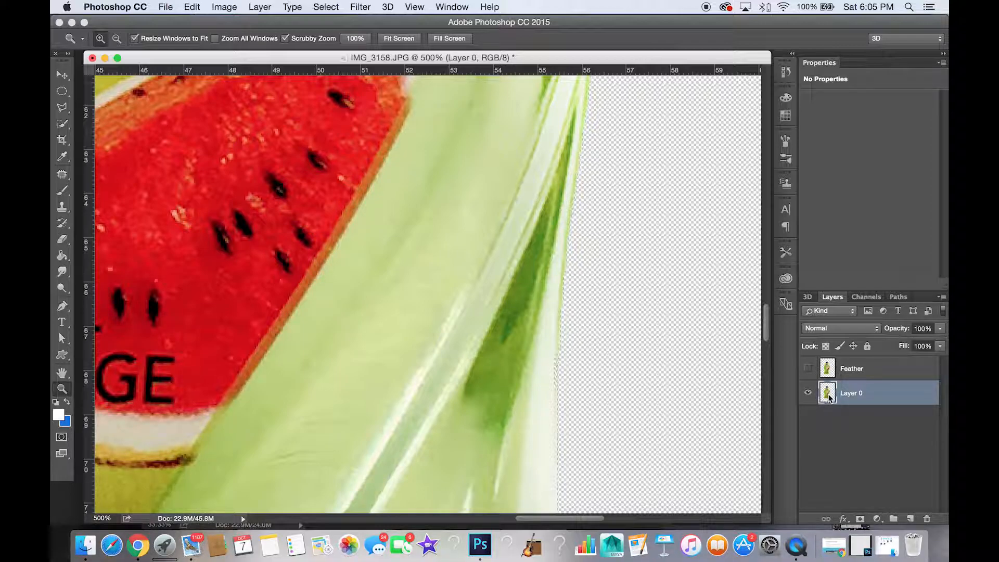
- Feather the bottle selection by 10 pixels and copy the bottle to a new layer
click(326, 7)
mouse_move(371, 176)
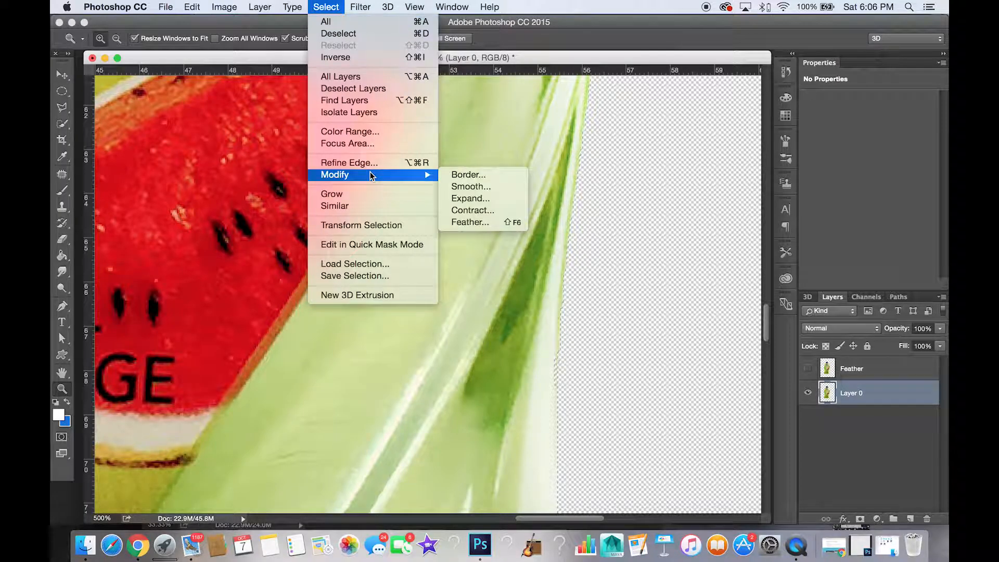
click(486, 222)
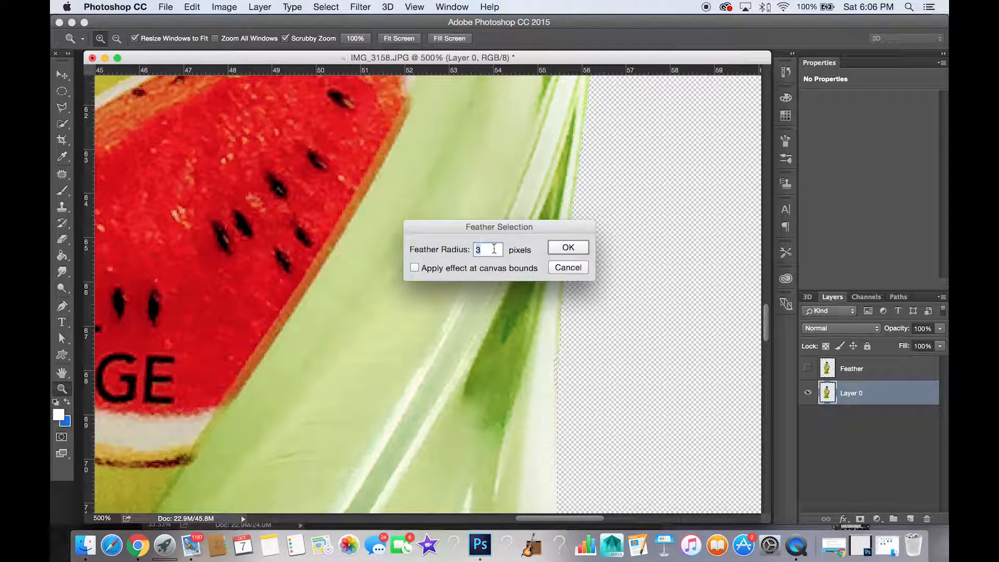
text(10)
click(577, 249)
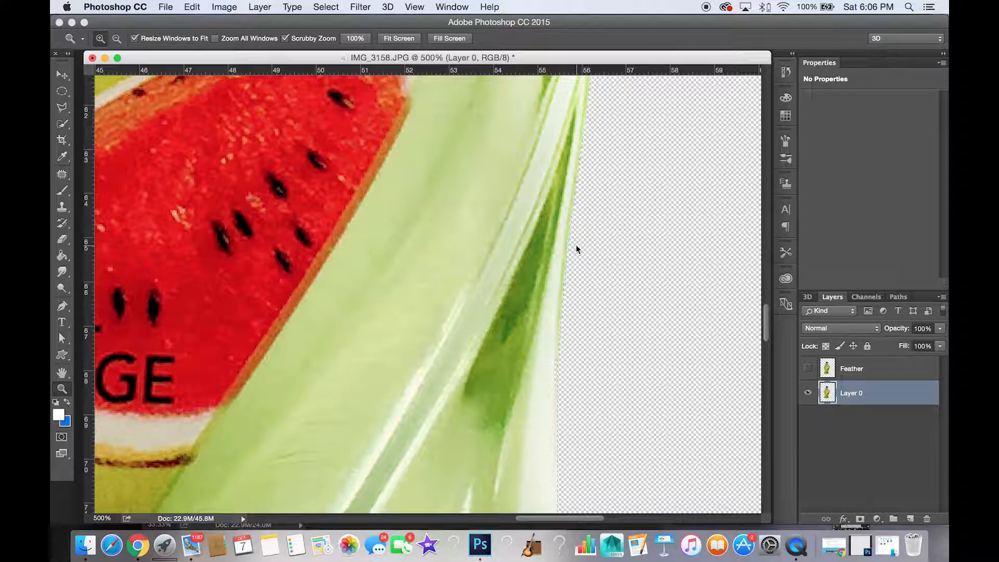
key(super+j)
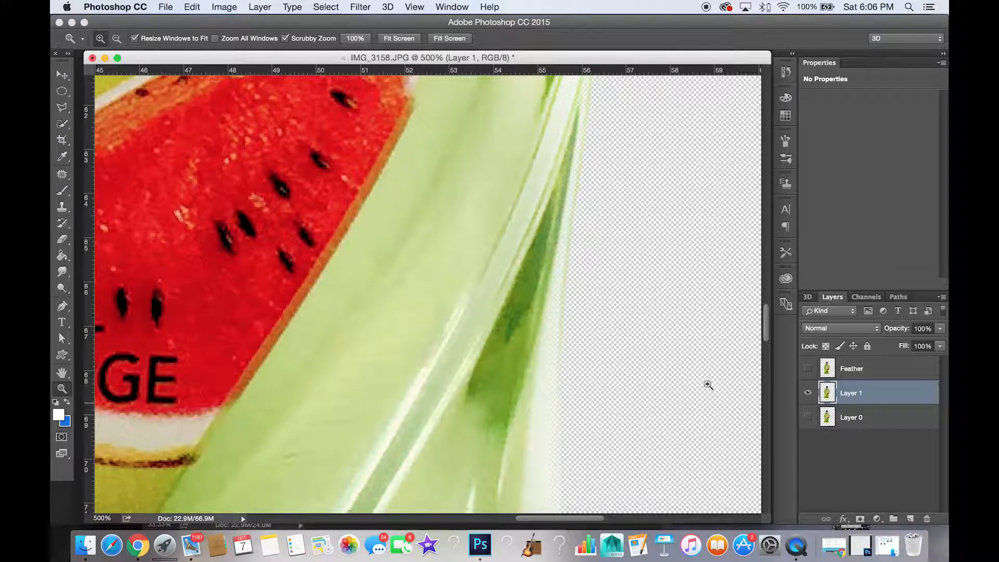
- Compare the bottle edge softness of the Feather layer and Layer 1 by switching their visibility
click(808, 393)
click(807, 370)
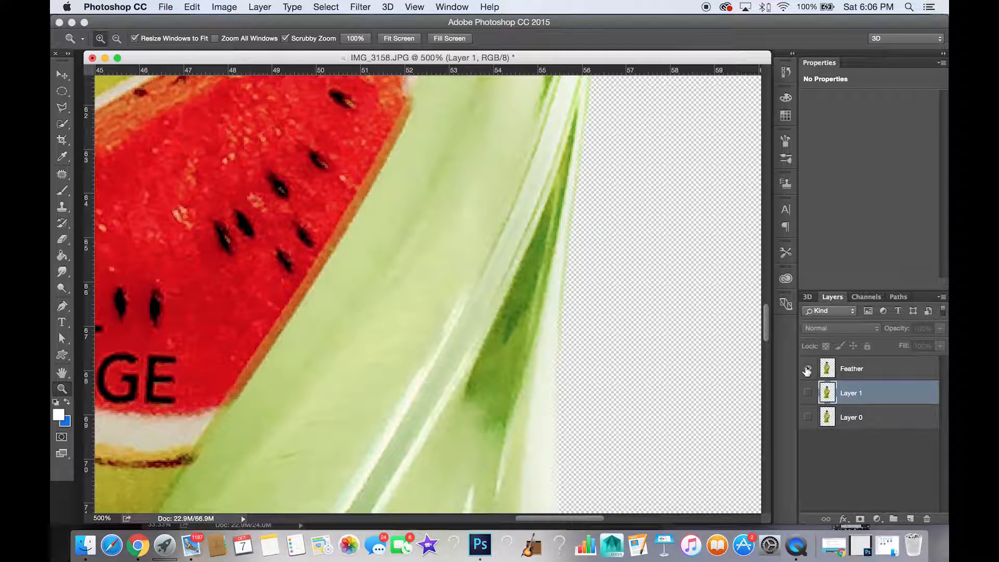
click(808, 368)
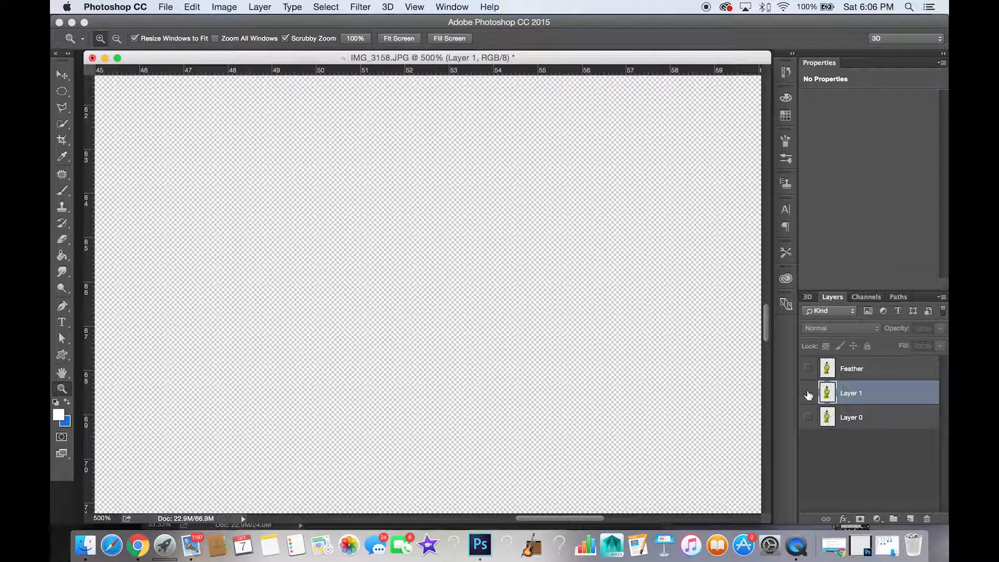
click(807, 393)
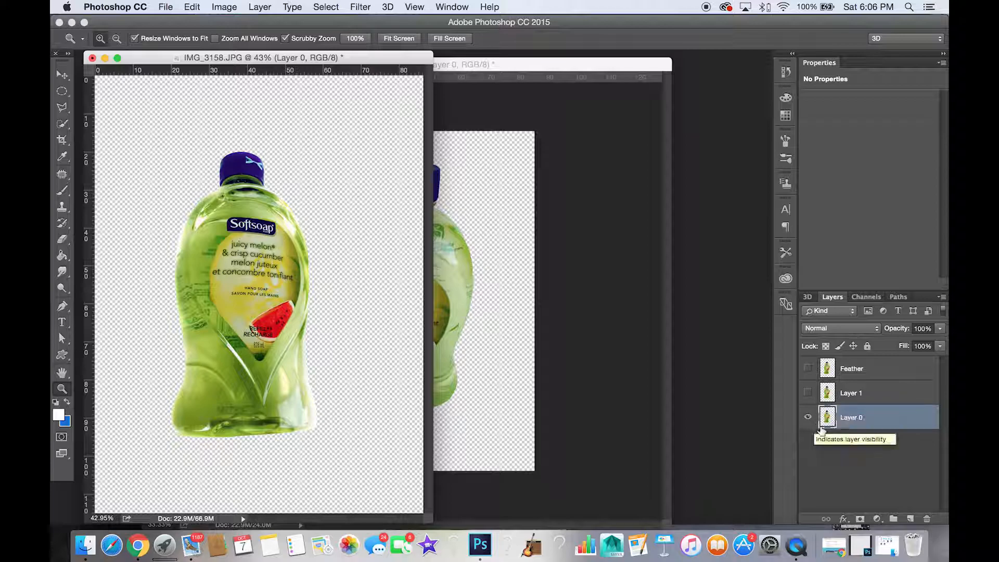
- Refine the bottle selection's edge with Smooth 10, Feather 5.8 px and Shift Edge -18%, and copy it to a new layer
click(326, 6)
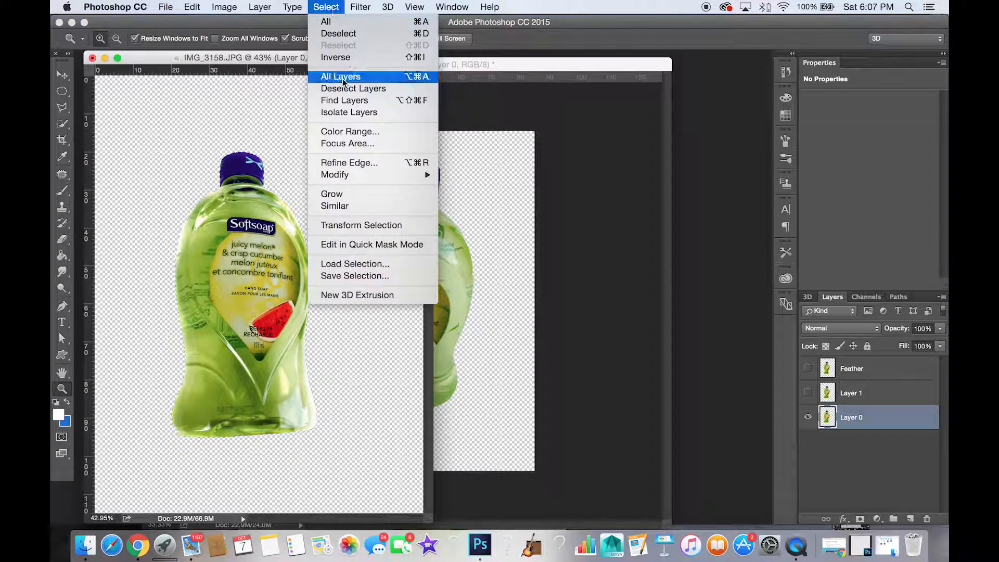
click(353, 163)
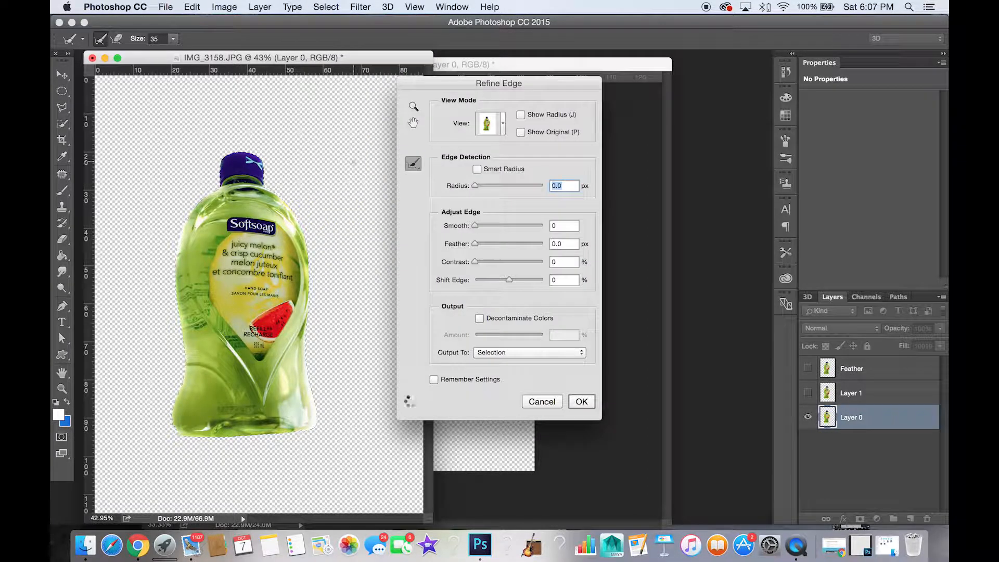
drag(477, 243, 522, 249)
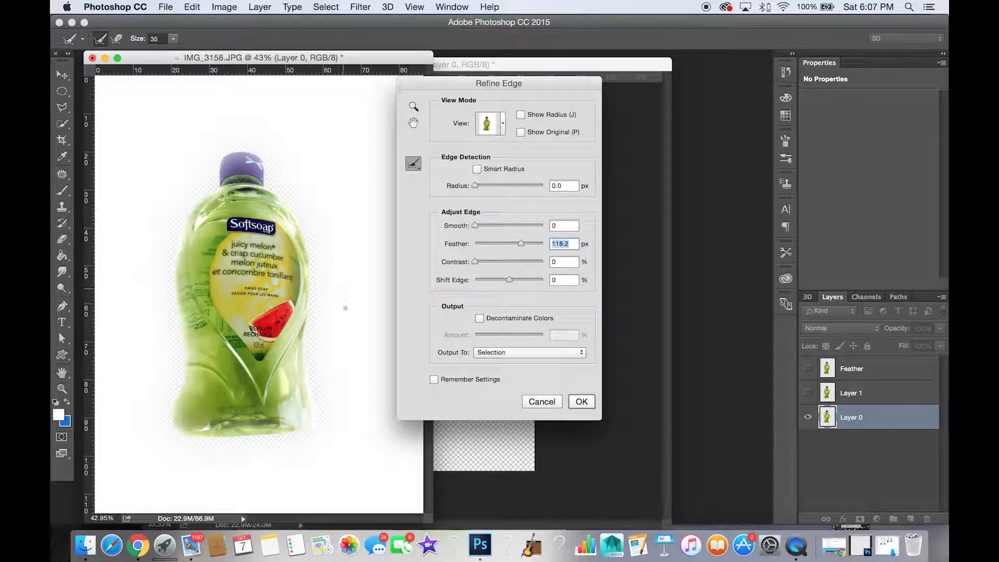
drag(520, 244, 481, 229)
drag(509, 280, 517, 281)
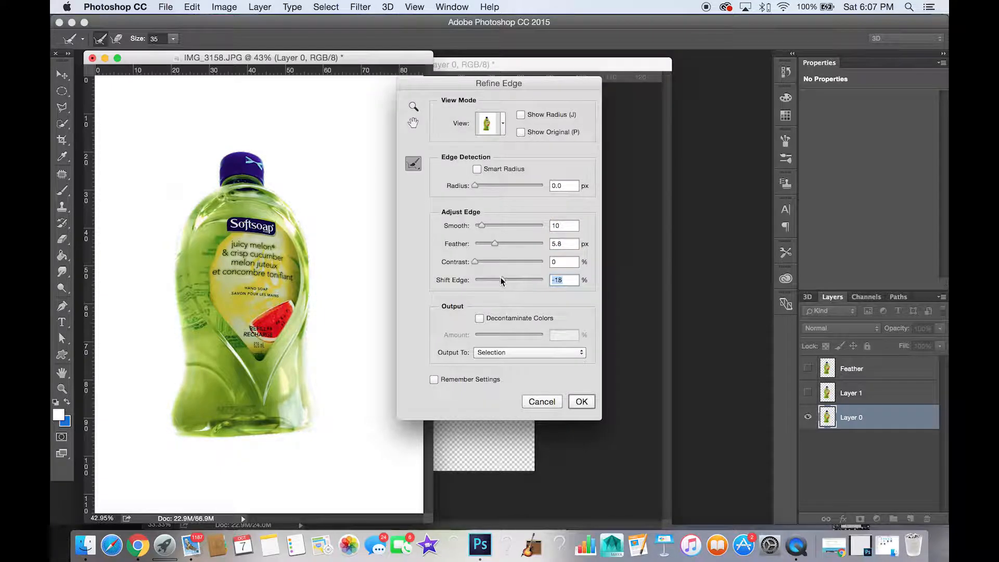
click(581, 401)
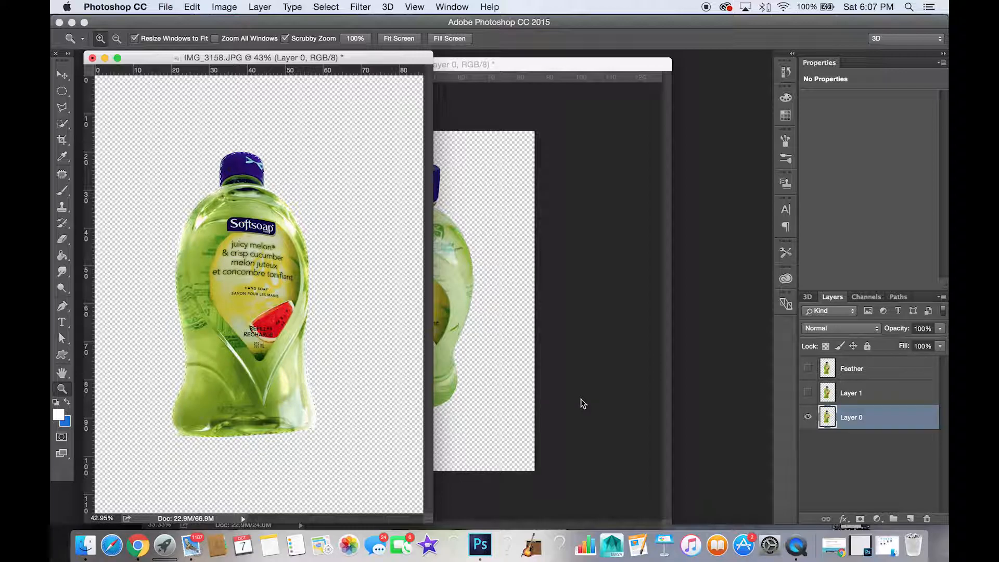
key(super+j)
- Show only Layer 0 and load its bottle outline as a selection for modifying
alt+click(809, 441)
click(844, 447)
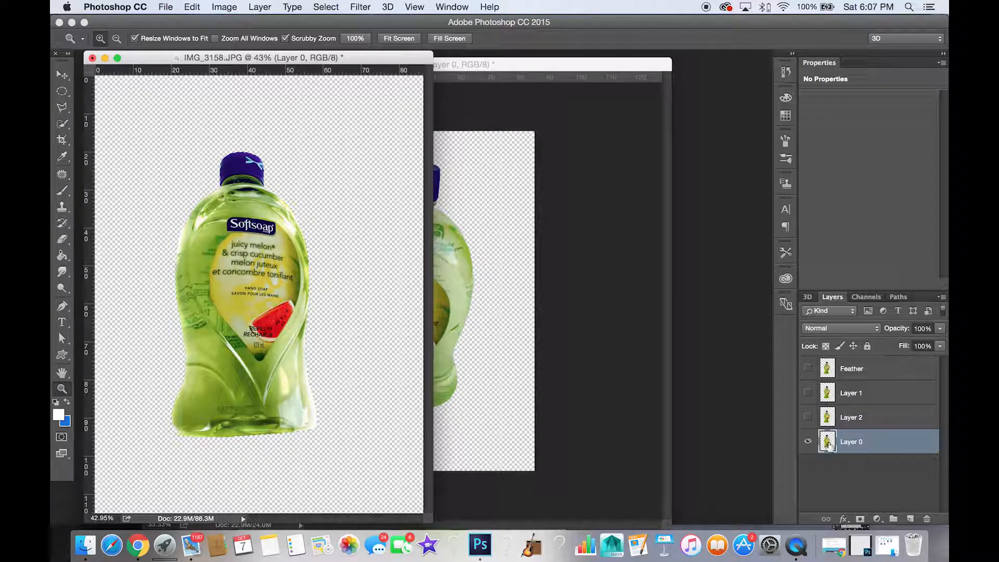
click(327, 7)
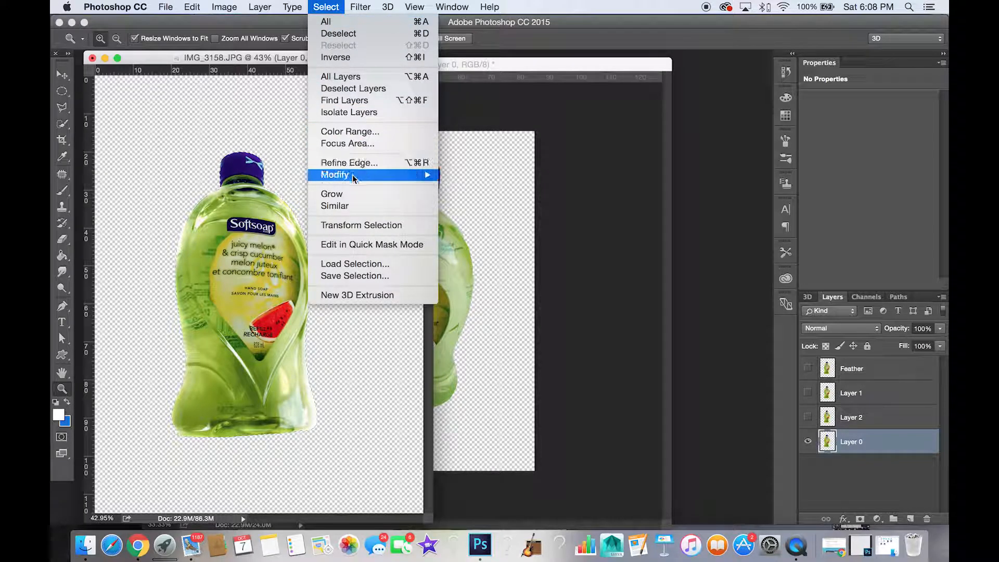
mouse_move(353, 179)
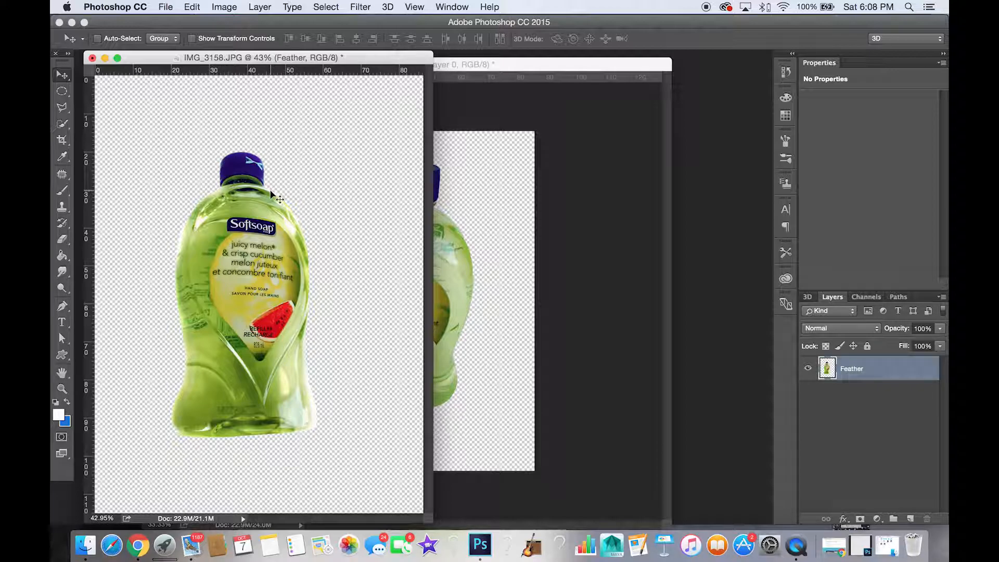
- Save the cut-out bottle image IMG_3158 in PNG format
click(166, 6)
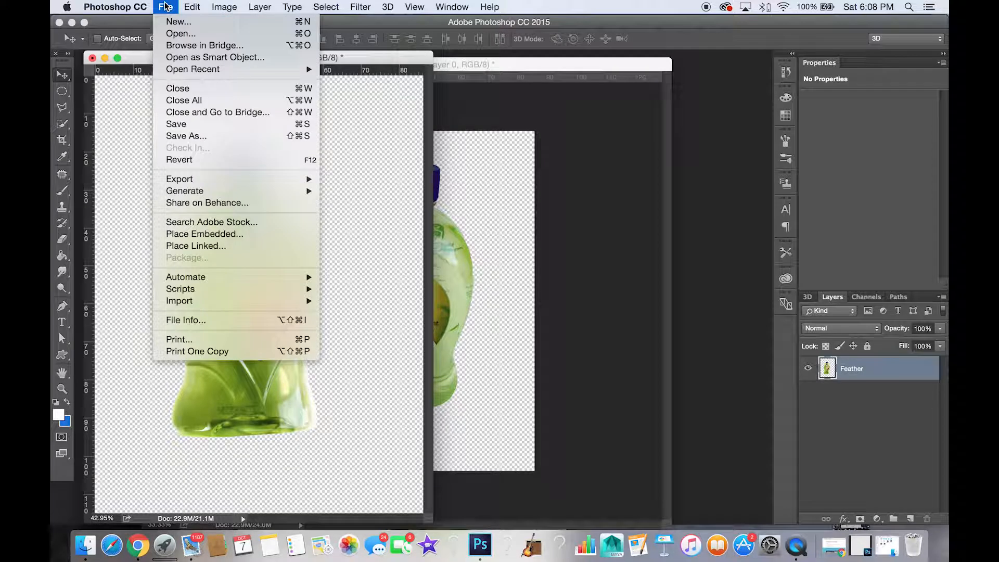
click(200, 136)
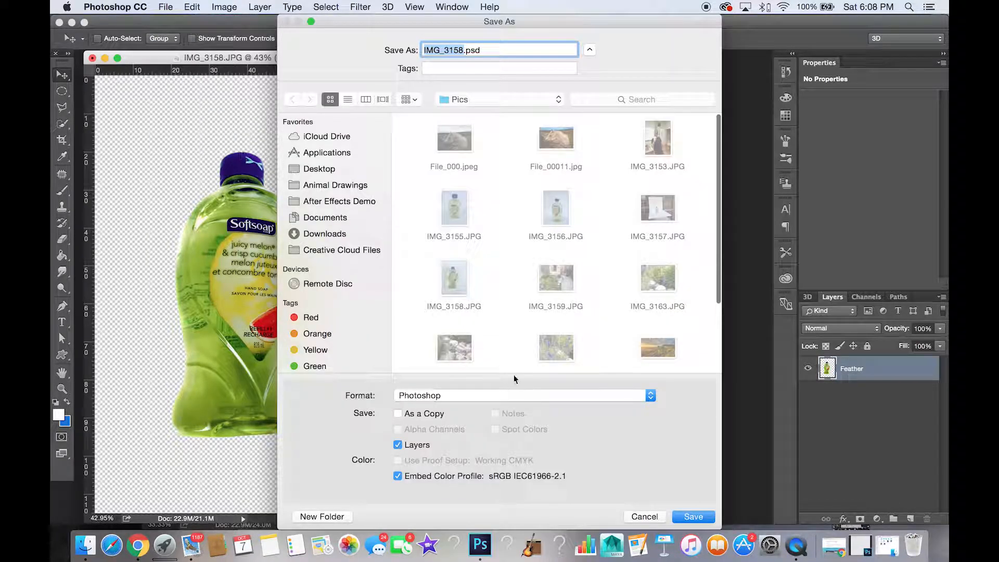
click(515, 395)
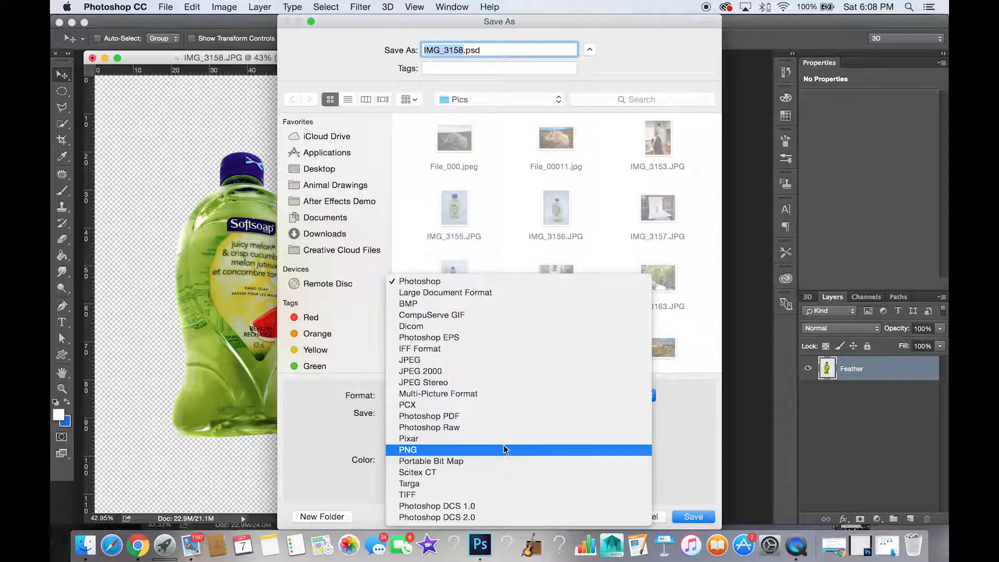
click(505, 449)
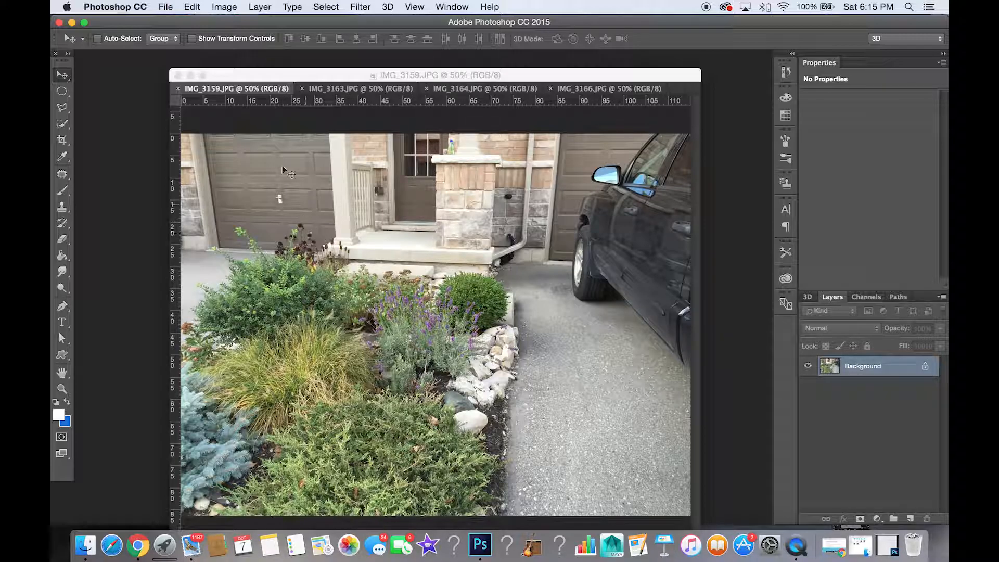
- Close IMG_3159.JPG and review the open garden photos IMG_3163.JPG, IMG_3164.JPG and IMG_3166.JPG
click(177, 89)
click(311, 90)
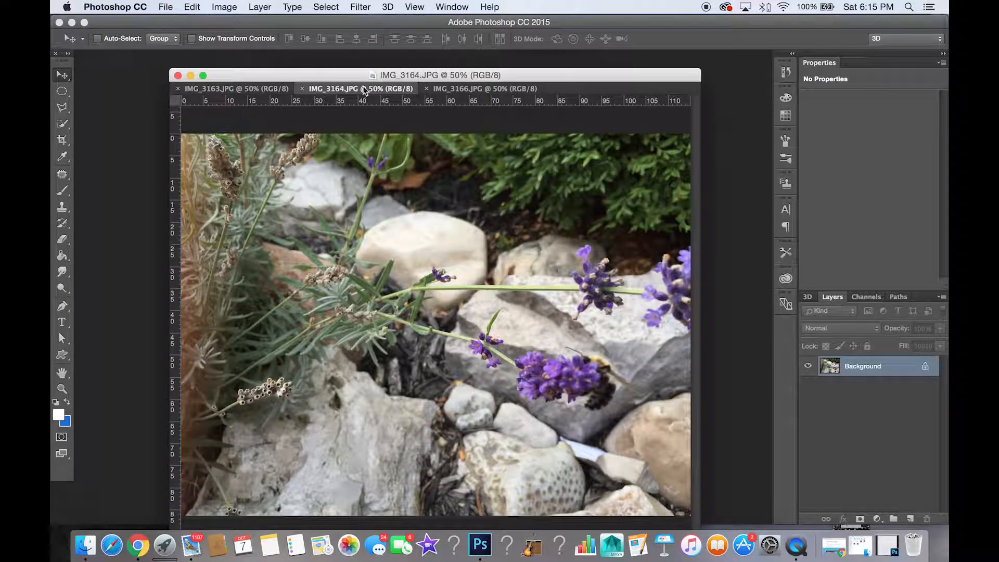
click(440, 92)
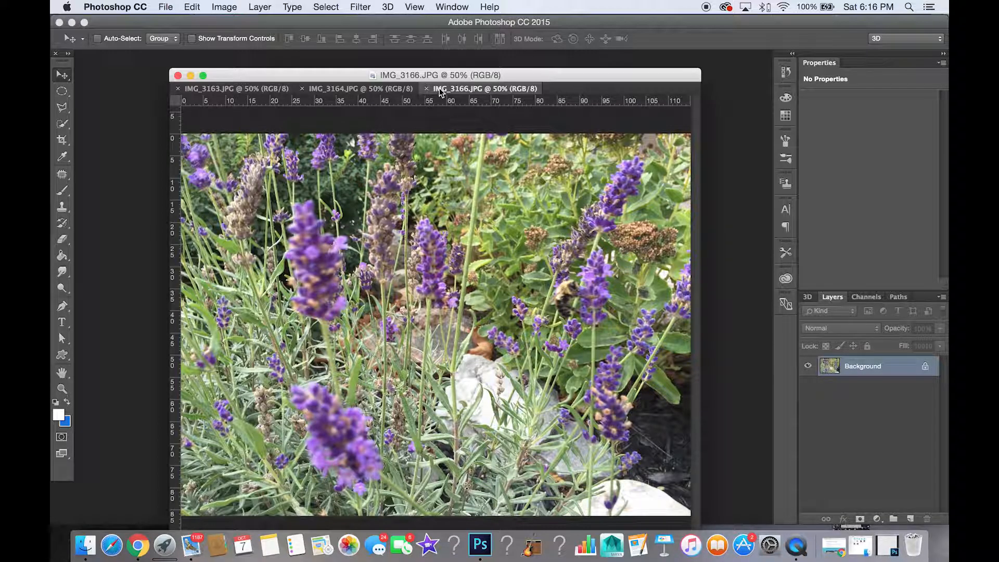
key(ctrl+Tab)
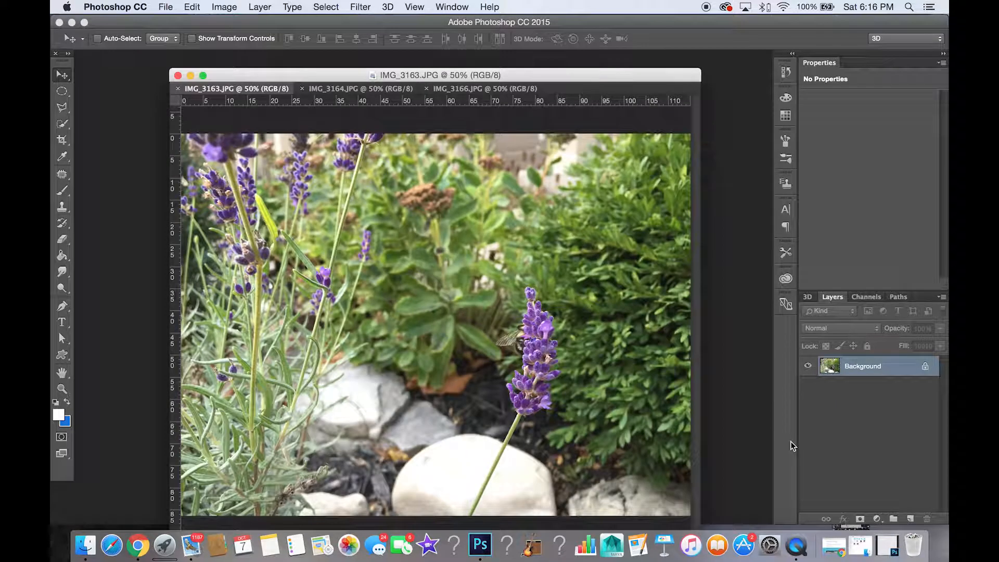
click(877, 518)
click(834, 398)
click(361, 88)
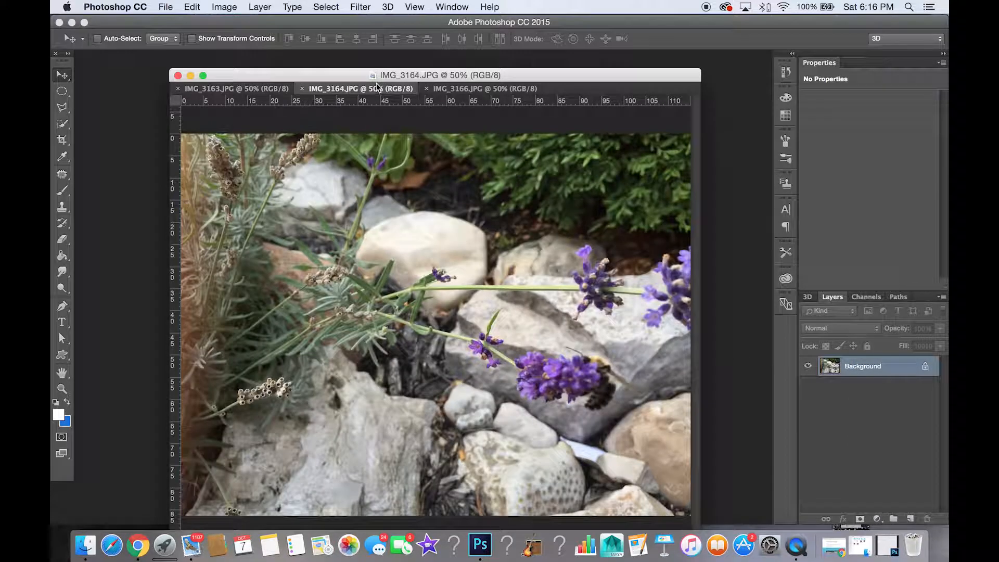
click(265, 88)
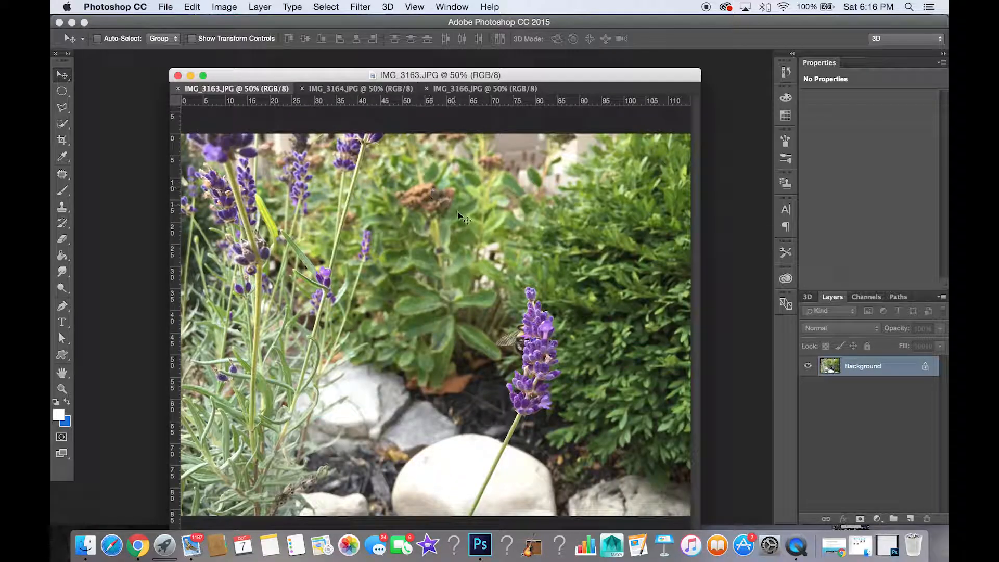
- Add a Levels adjustment layer to IMG_3163.JPG, raising the black input level and lowering the white input level
click(878, 519)
click(879, 349)
drag(822, 189, 831, 190)
drag(933, 189, 869, 190)
- Add a Hue/Saturation layer with Saturation +20 and a Vibrance layer with Vibrance +33 and Saturation +5
click(877, 519)
click(891, 395)
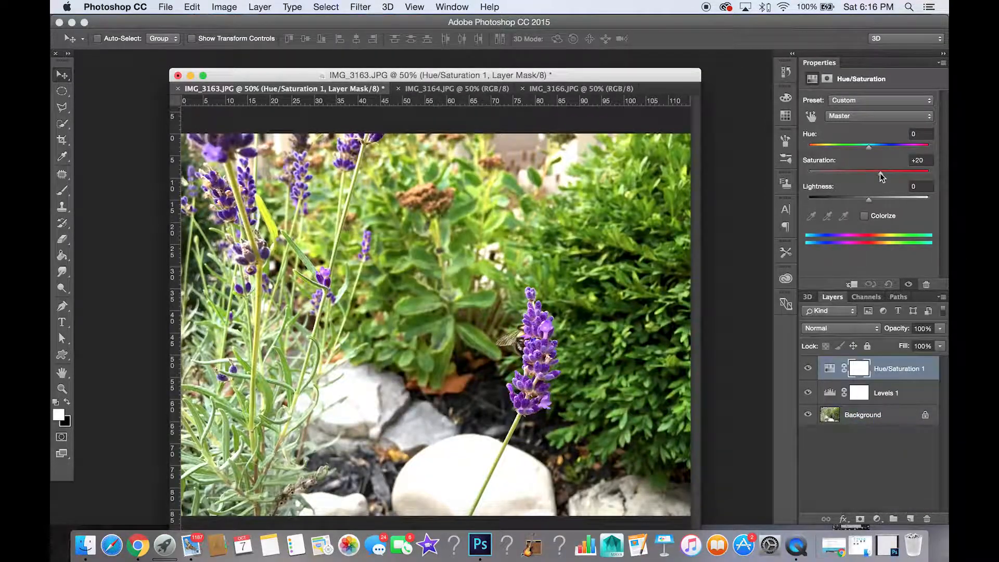
click(879, 519)
click(883, 385)
drag(869, 113, 858, 139)
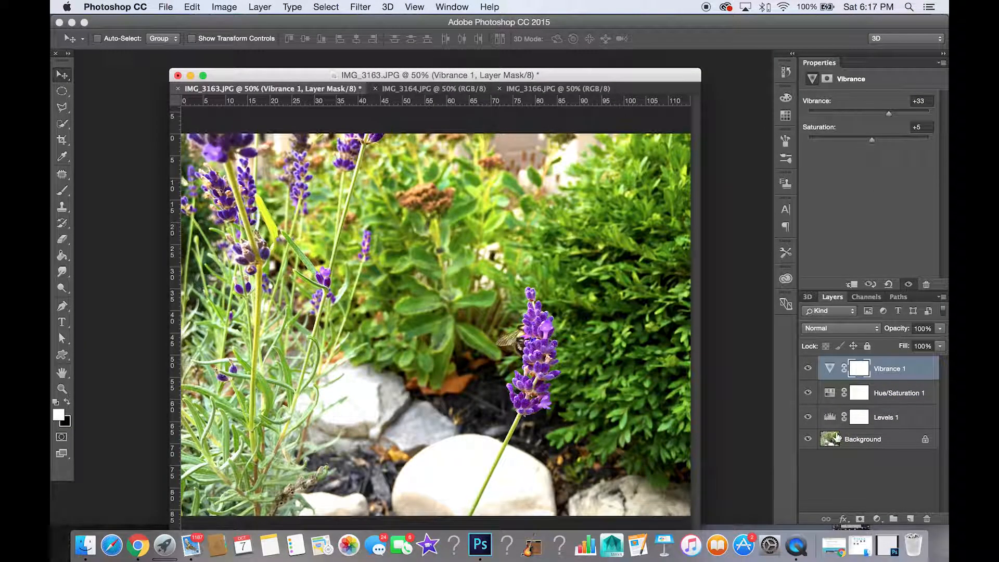
- Add a Selective Color adjustment layer and set the Yellow amount of the Yellows to -23%
click(878, 519)
click(887, 501)
click(858, 116)
click(856, 126)
drag(869, 223, 871, 223)
mouse_move(869, 197)
mouse_down()
mouse_move(844, 197)
mouse_move(880, 197)
mouse_up()
drag(869, 170, 855, 196)
click(883, 115)
click(859, 58)
- Add a Photo Filter adjustment layer using the Green filter at 31% density
click(878, 519)
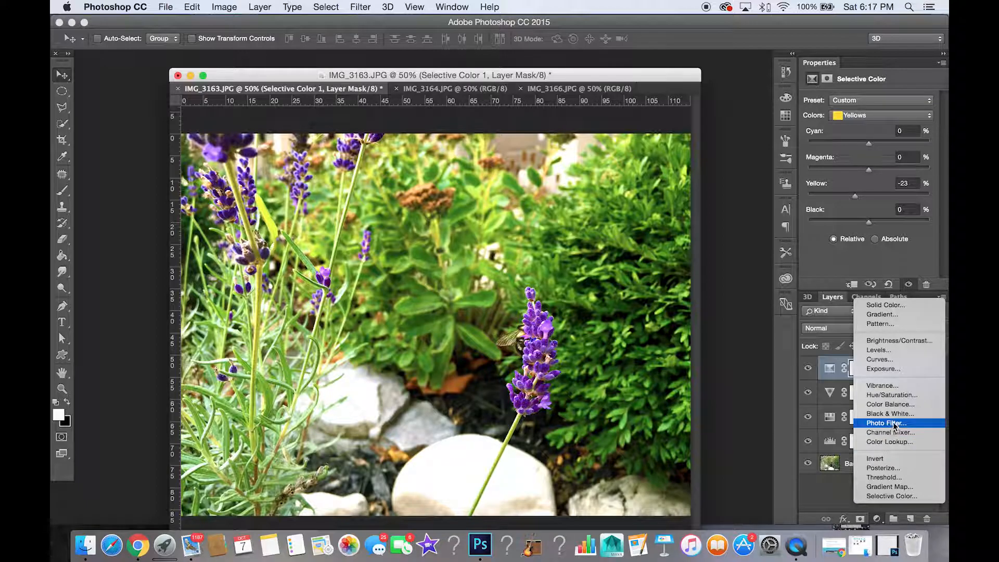
click(887, 423)
click(885, 100)
click(865, 182)
drag(839, 153, 845, 154)
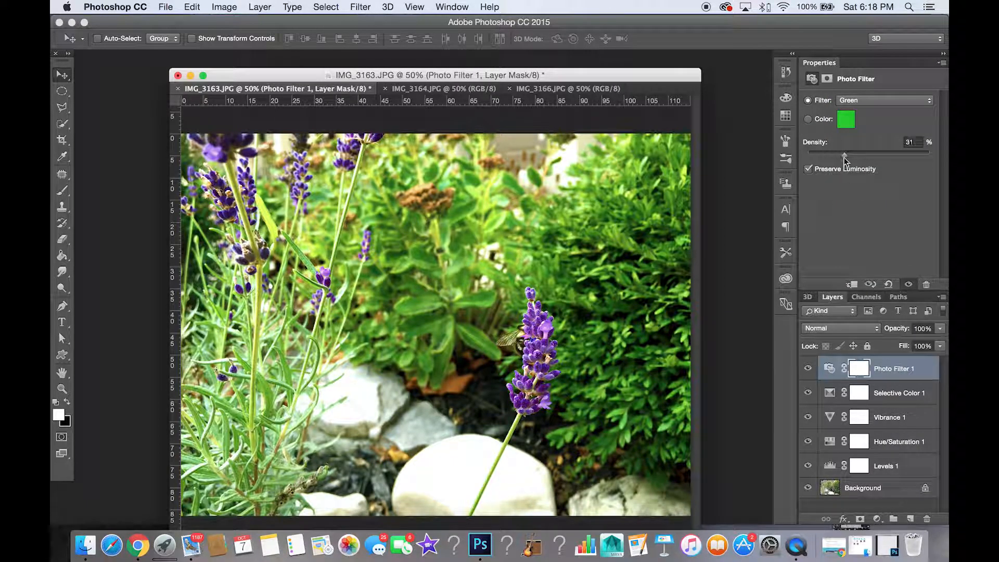
- Float the photos in separate windows and copy IMG_3163.JPG's five adjustment layers, Levels through Photo Filter, onto IMG_3164.JPG
drag(437, 88, 163, 202)
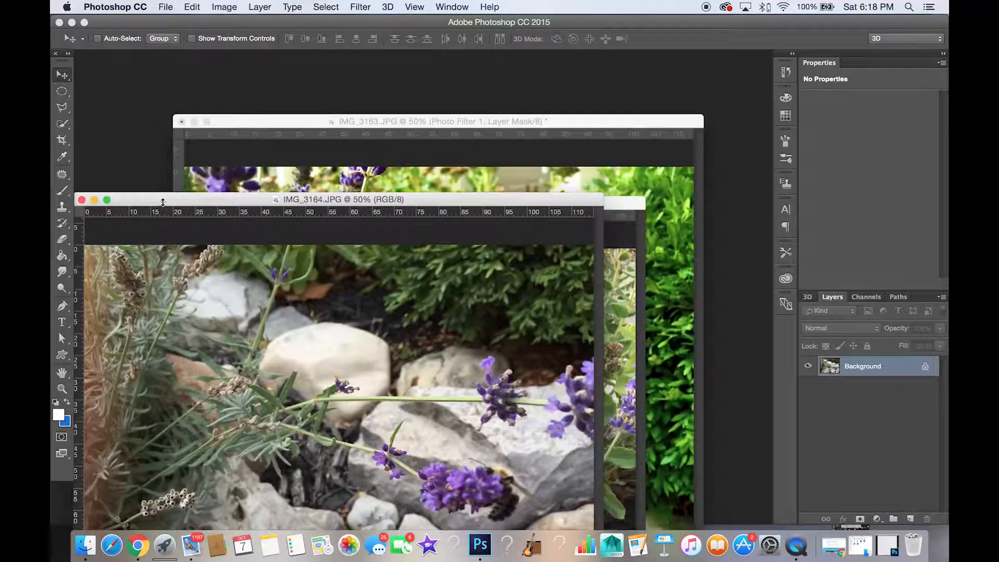
click(299, 126)
drag(398, 124, 604, 134)
shift+click(879, 466)
drag(825, 368, 307, 385)
- Rearrange the photo windows and copy the same five adjustment layers onto IMG_3166.JPG
drag(359, 200, 283, 123)
drag(545, 131, 283, 130)
drag(666, 206, 387, 212)
drag(361, 123, 639, 127)
drag(229, 213, 286, 189)
drag(409, 125, 384, 126)
drag(830, 373, 219, 388)
- Paint black on the Levels 1 mask of IMG_3166.JPG over the white rocks with a 600 px brush, and reduce the brush opacity to 78%
drag(361, 194, 470, 86)
click(863, 488)
click(860, 466)
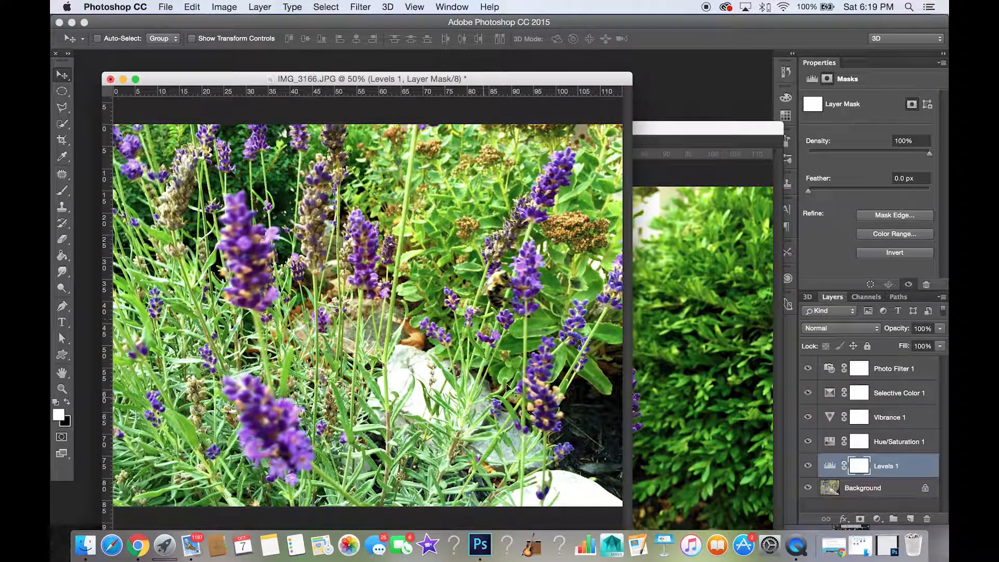
click(66, 402)
click(62, 190)
key(])
key(])
key(])
key(])
key(])
key(])
key(])
key(])
key(])
drag(411, 377, 424, 384)
drag(551, 489, 577, 492)
click(311, 39)
drag(314, 50, 299, 51)
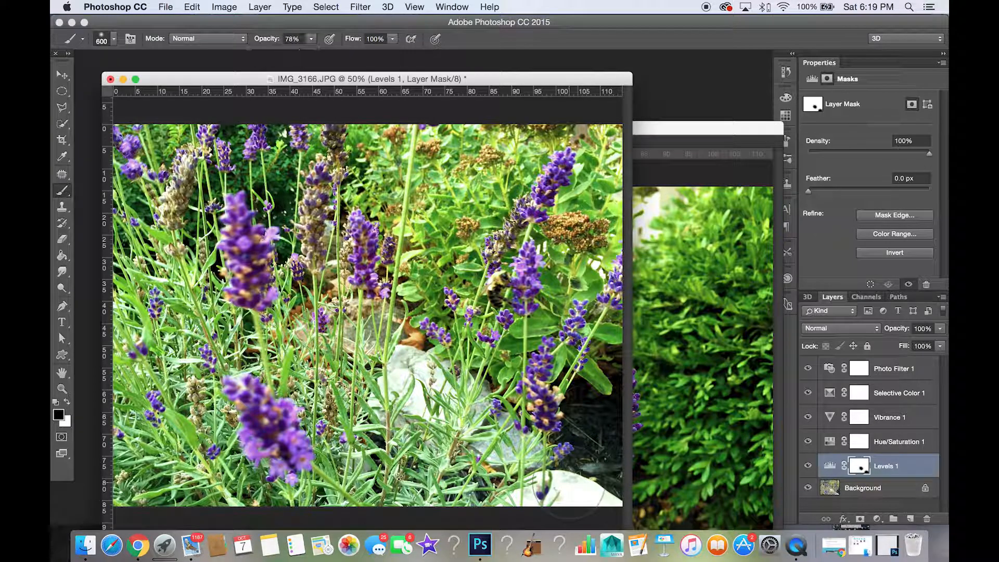
- Choose the Burn tool for the Background layer of IMG_3166.JPG, trying another tonal range before setting it to Midtones
click(858, 493)
drag(62, 288, 97, 300)
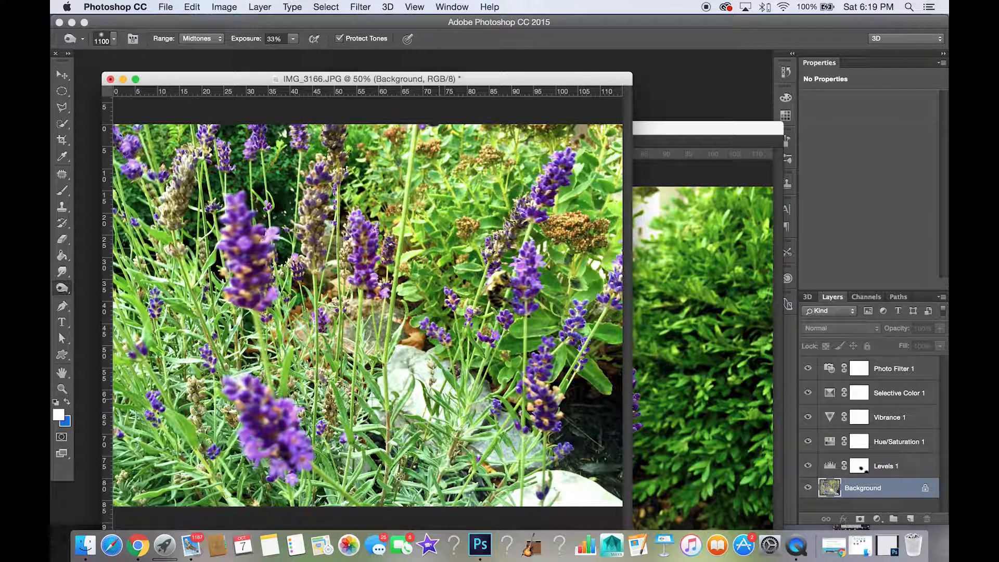
click(202, 38)
click(200, 50)
click(201, 39)
click(206, 30)
- Merge all the adjustment layers of IMG_3166.JPG with its Background
shift+click(876, 369)
right_click(885, 370)
click(866, 487)
- In IMG_3163.JPG, paint black on the Levels 1 mask over the white rocks and bright background area, using an 800 px brush at 100% opacity
click(656, 133)
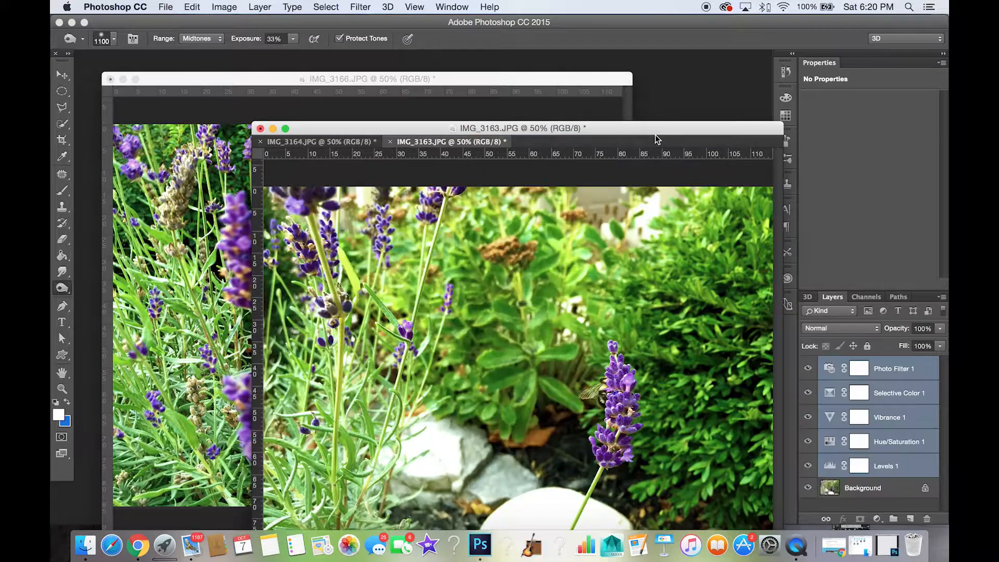
drag(655, 133, 586, 79)
click(859, 466)
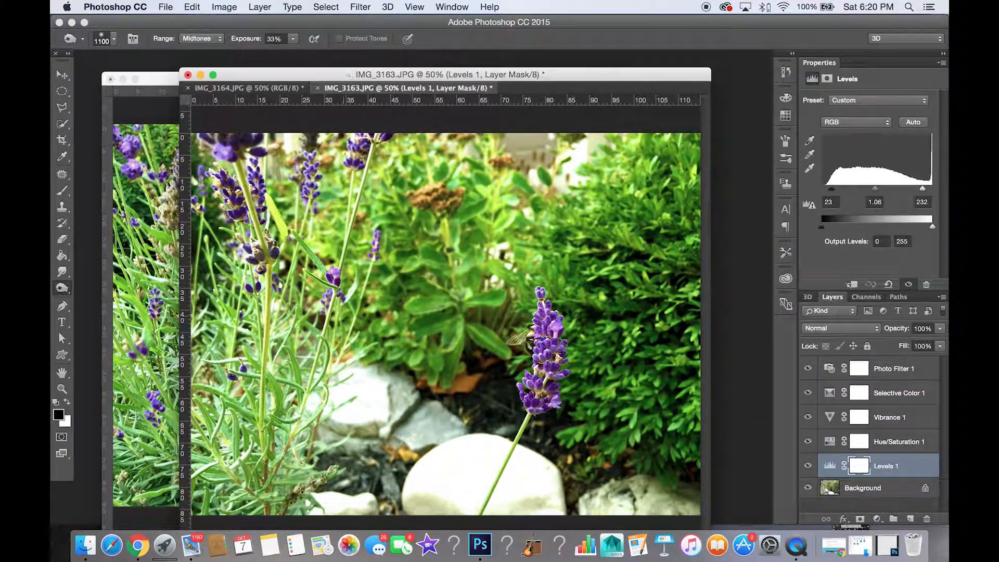
click(62, 190)
click(498, 471)
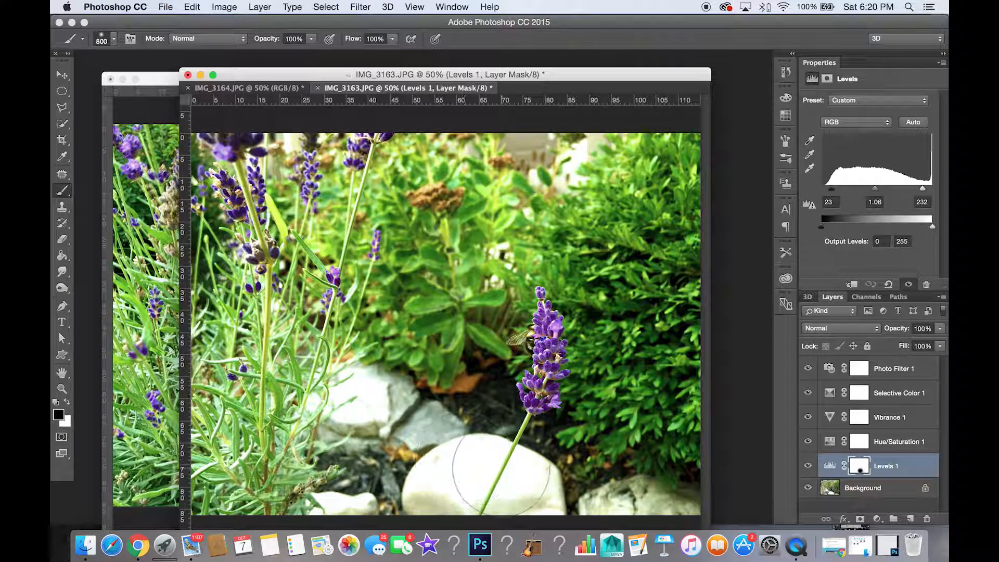
click(355, 404)
click(570, 156)
- Burn the bright areas on IMG_3163.JPG's Background using the Burn tool with the Highlights range and 20% exposure
click(854, 487)
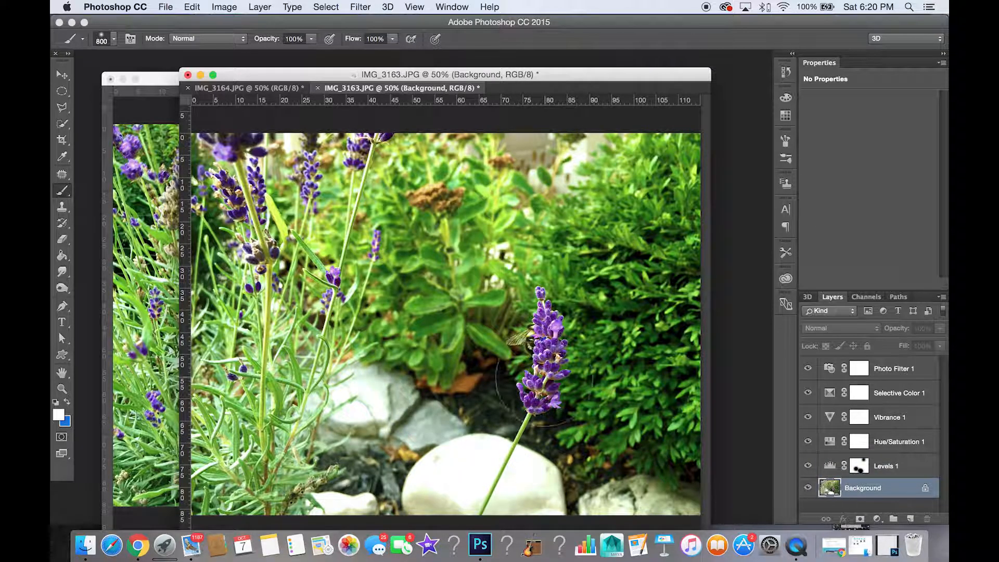
click(62, 288)
click(202, 39)
click(200, 48)
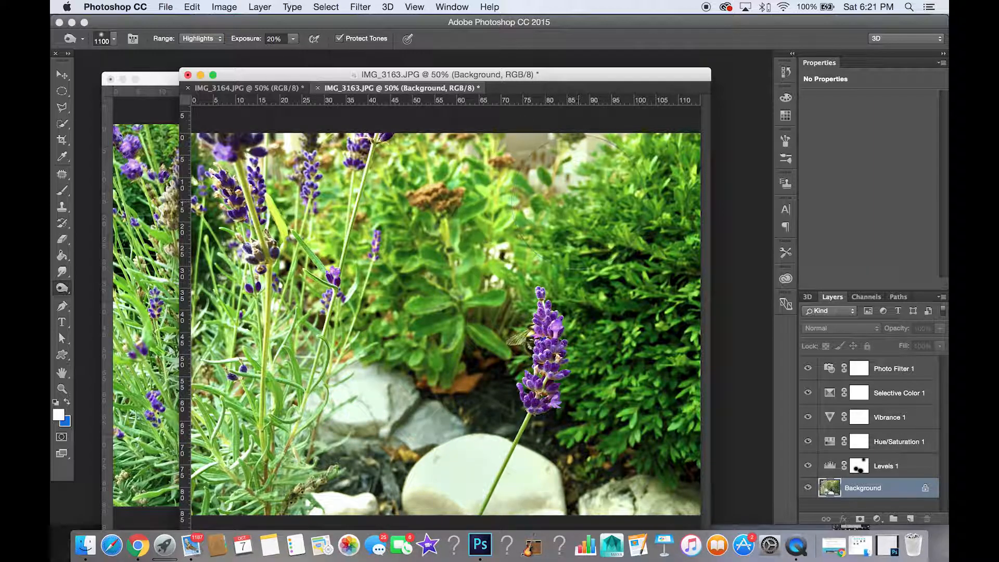
- Merge all the adjustment layers of IMG_3163.JPG with its Background
shift+click(885, 375)
right_click(884, 375)
click(860, 378)
- Bring IMG_3164.JPG into its own window and paint black on its Levels 1 mask over the pale stones with an 800 px brush
mouse_move(405, 90)
mouse_down()
mouse_move(724, 104)
mouse_move(555, 156)
mouse_up()
click(583, 76)
click(864, 488)
click(859, 466)
click(62, 190)
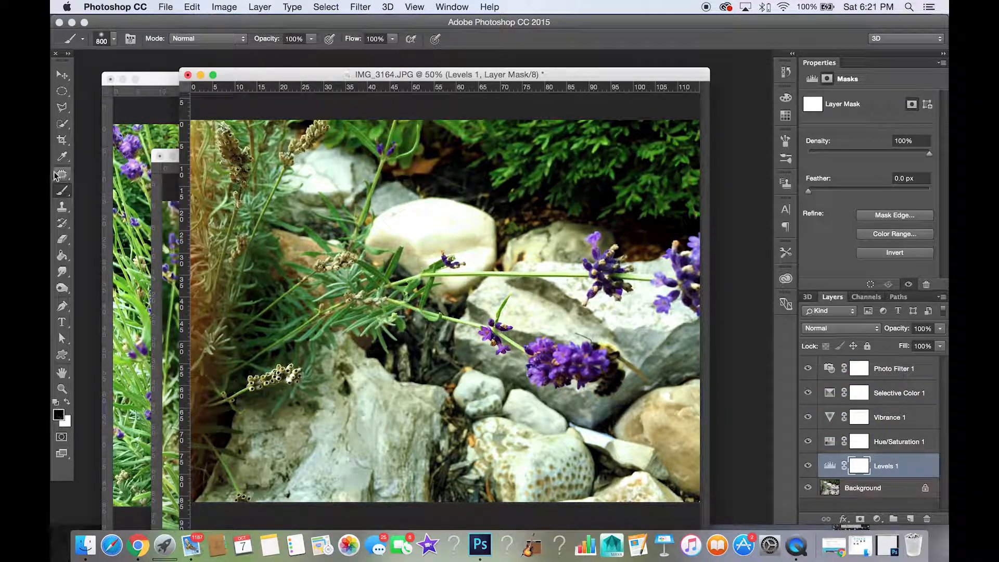
click(437, 234)
click(324, 178)
click(630, 309)
click(521, 456)
click(601, 433)
click(666, 426)
click(334, 462)
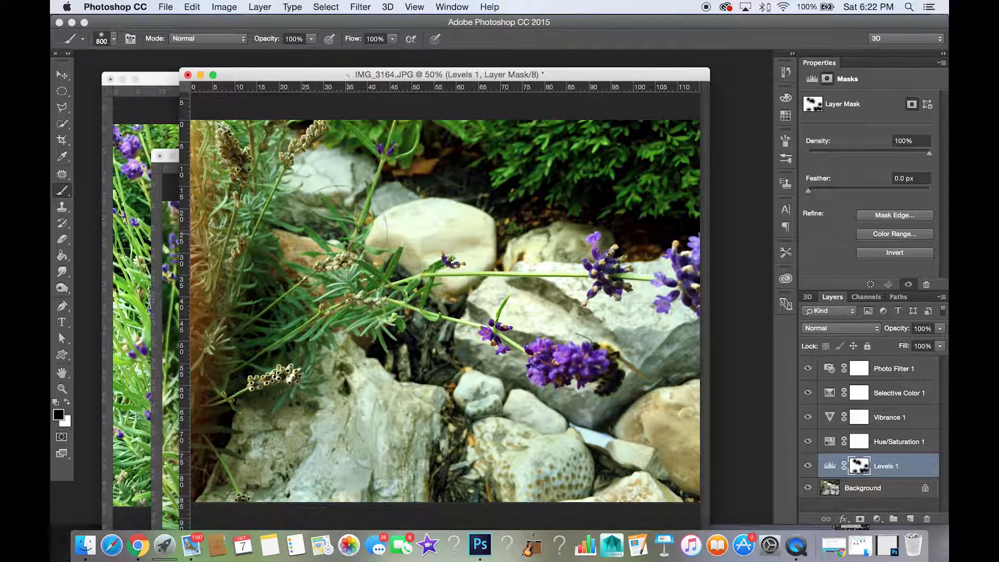
- Merge all the adjustment layers of IMG_3164.JPG with its Background
click(884, 370)
shift+click(870, 487)
right_click(870, 488)
click(849, 489)
- Save IMG_3164.JPG as a baseline JPEG at quality 11 (Maximum) and close it
click(165, 7)
click(176, 124)
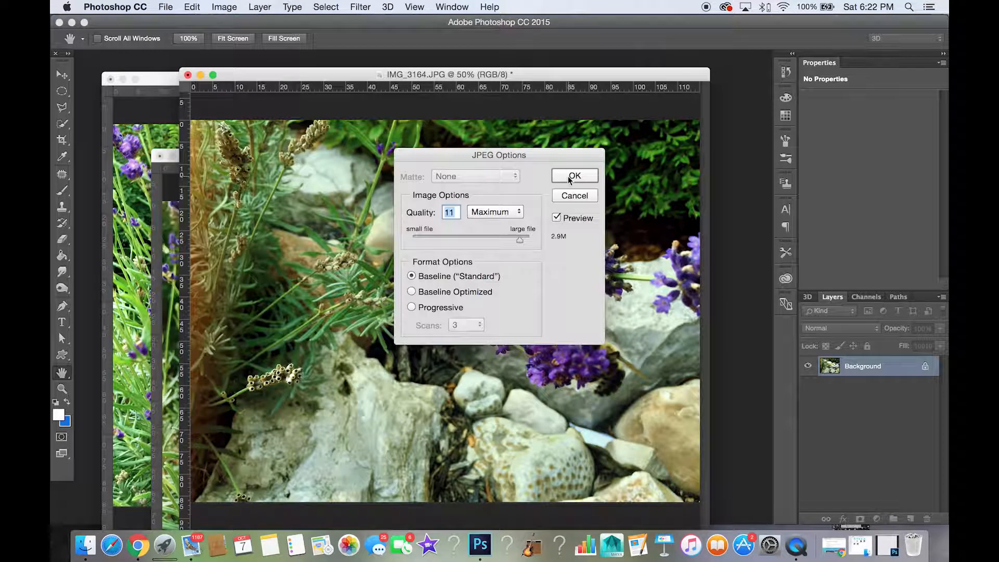
click(574, 174)
key(super+w)
- Save the other two corrected garden photos as JPEGs, closing the first of them once it is saved
click(165, 7)
click(176, 124)
click(576, 174)
key(super+w)
click(165, 7)
click(176, 124)
click(576, 174)
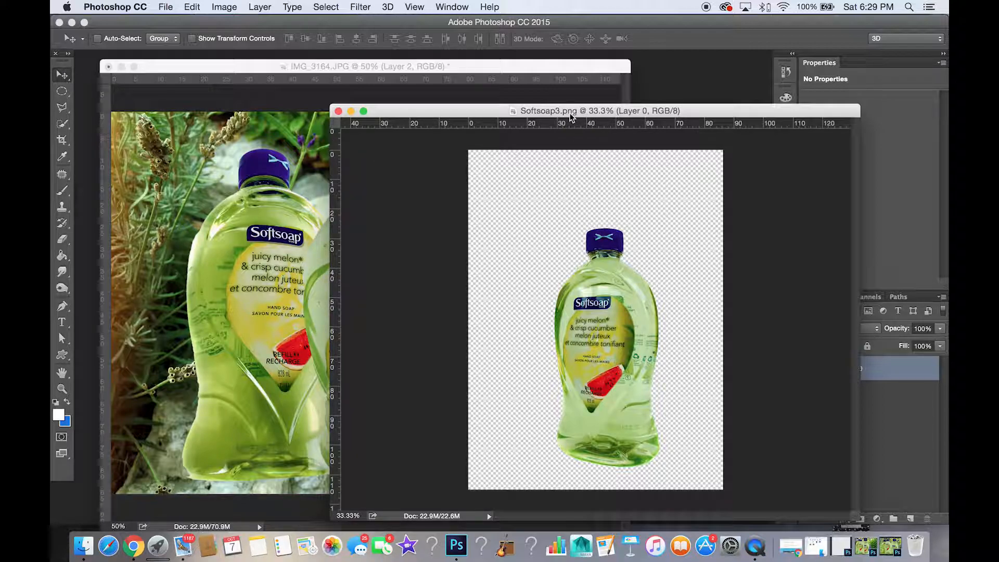
- Add the Softsoap3.png bottle to IMG_3164.JPG, compare the bottles by hiding layers, and delete the Layer 1 bottle
drag(610, 315, 441, 254)
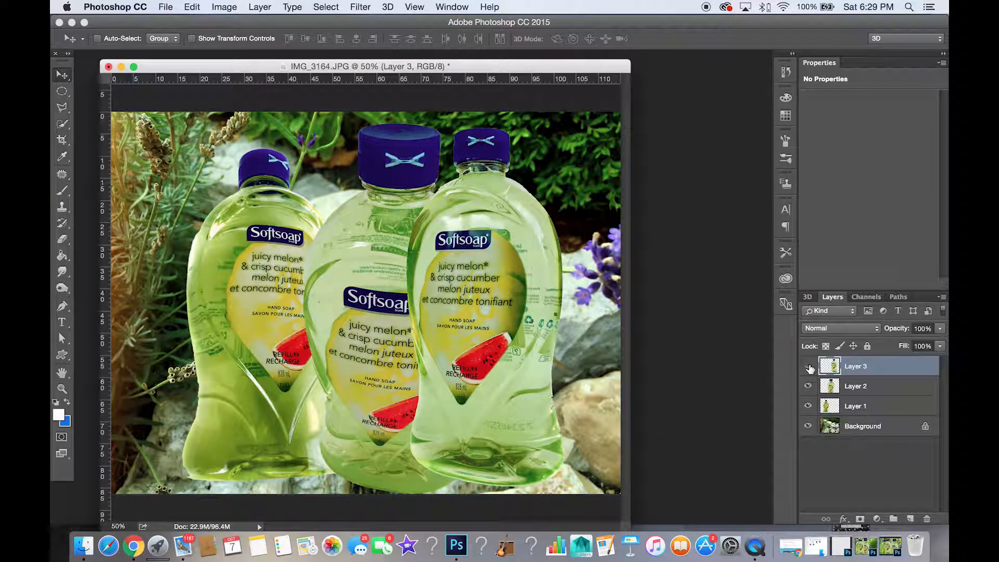
click(809, 367)
click(809, 386)
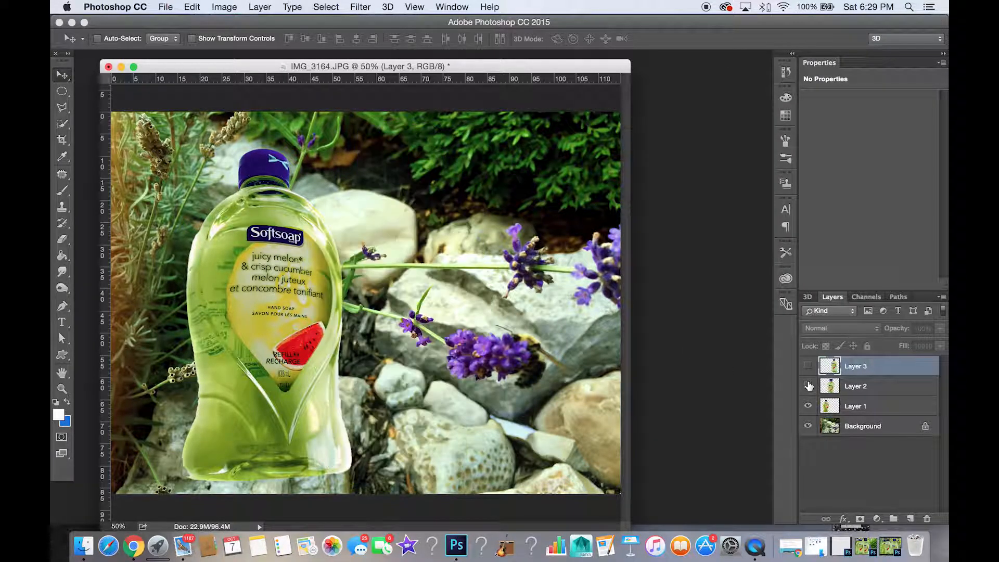
click(850, 406)
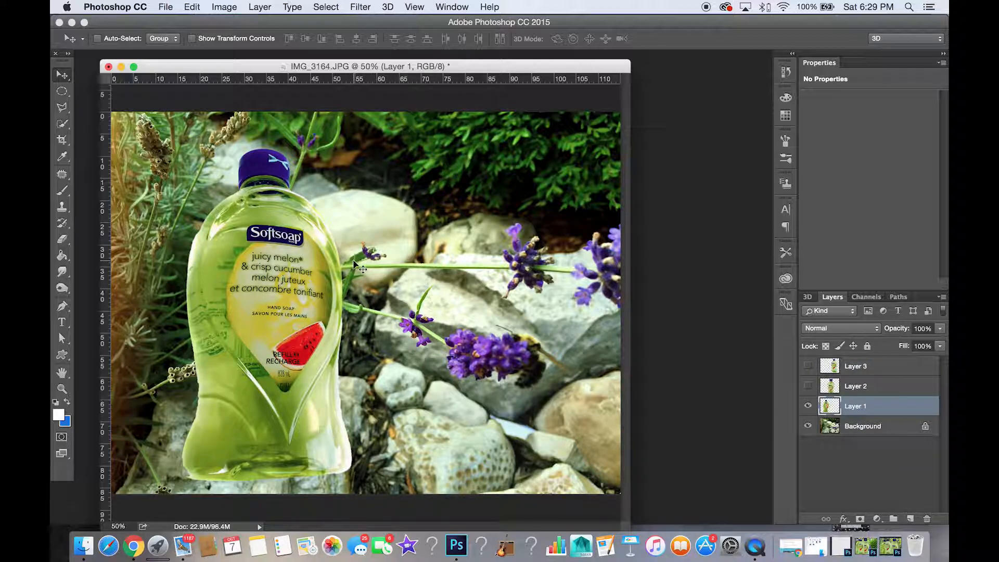
click(927, 519)
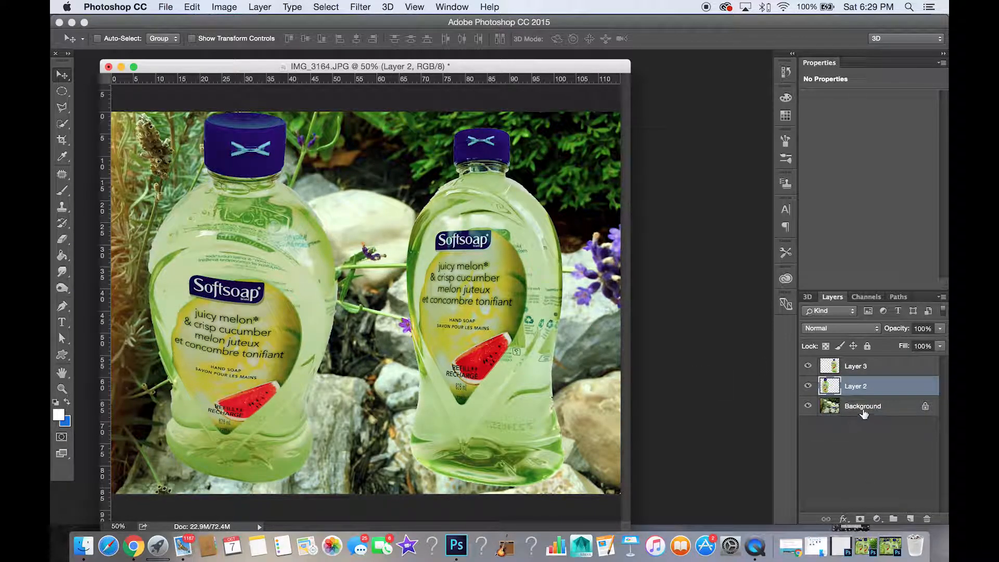
- Shift the Layer 2 bottle slightly right in IMG_3164.JPG and delete the Layer 3 bottle
click(808, 367)
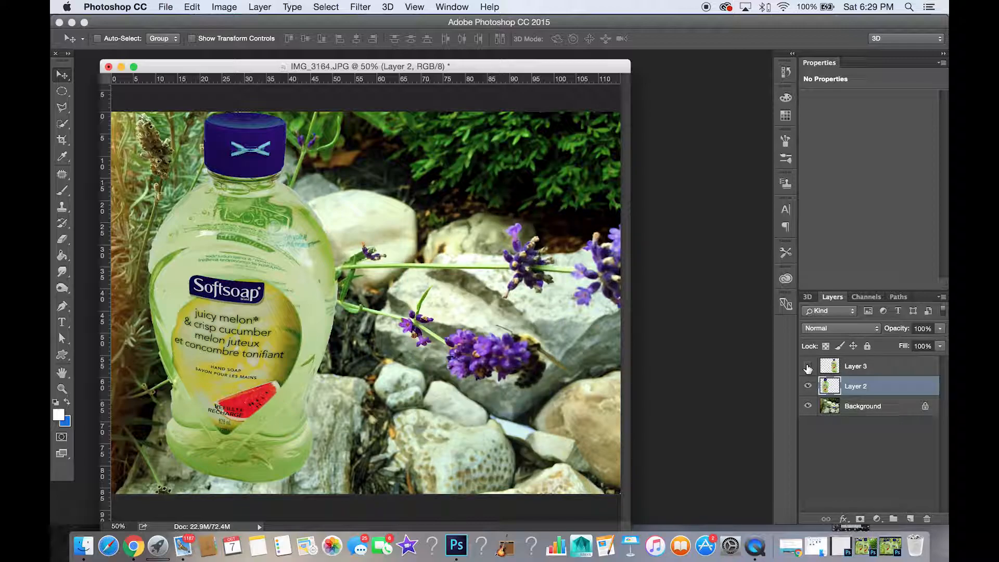
drag(269, 276, 295, 275)
click(853, 369)
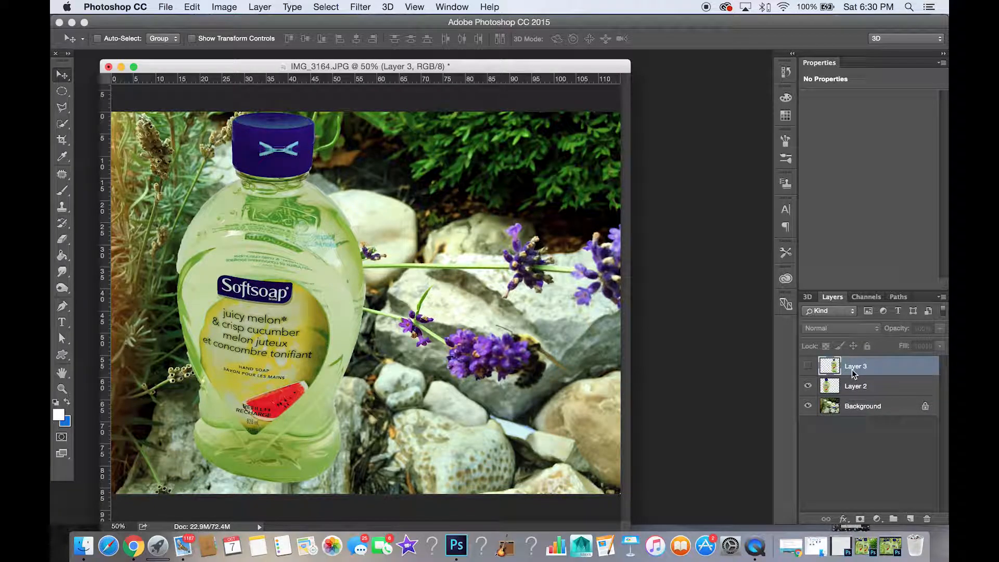
click(927, 519)
click(593, 202)
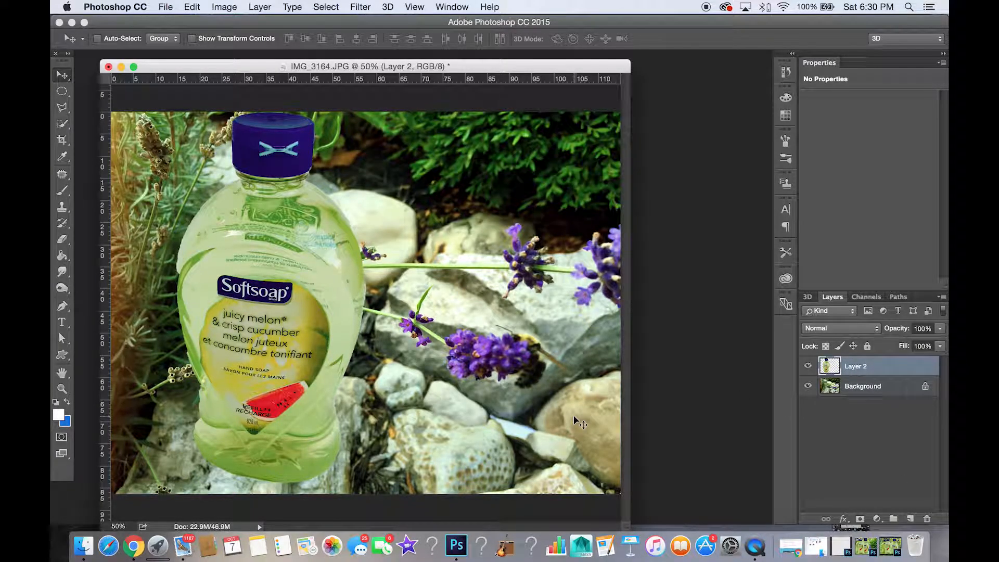
- Scale the Layer 2 bottle down with Free Transform and place it on the stones in the lower left of the photo
key(super+t)
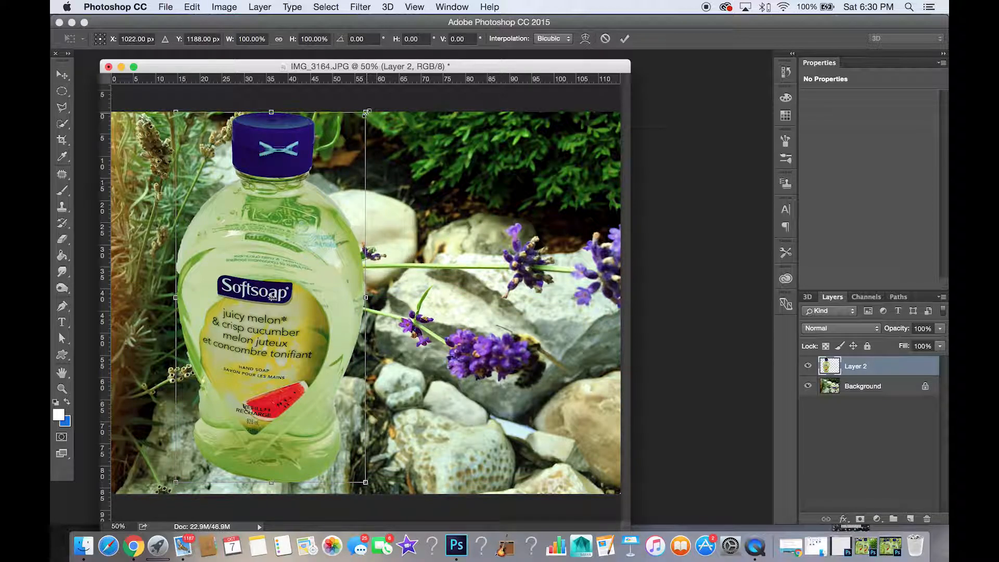
drag(366, 112, 314, 211)
key(Return)
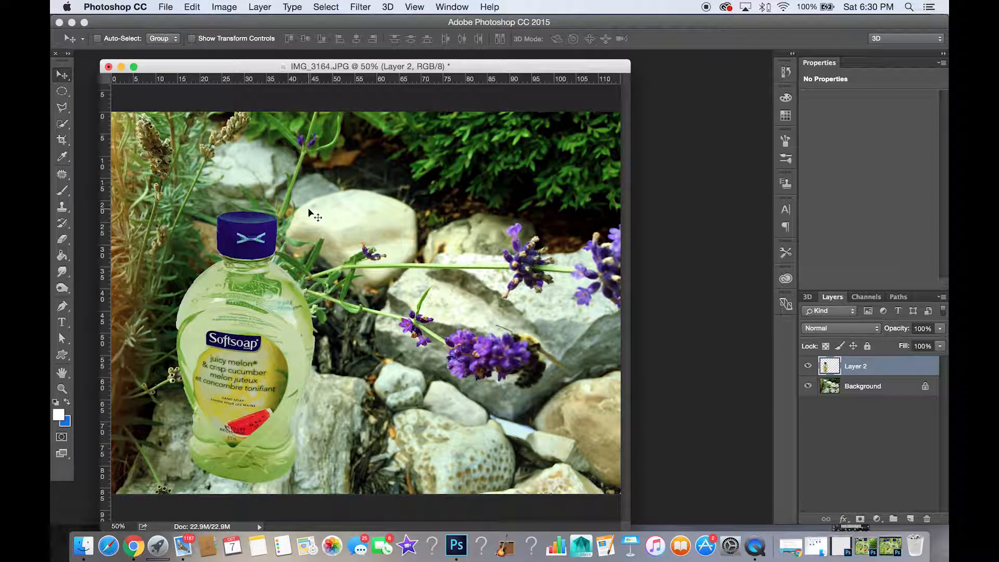
drag(258, 262, 292, 262)
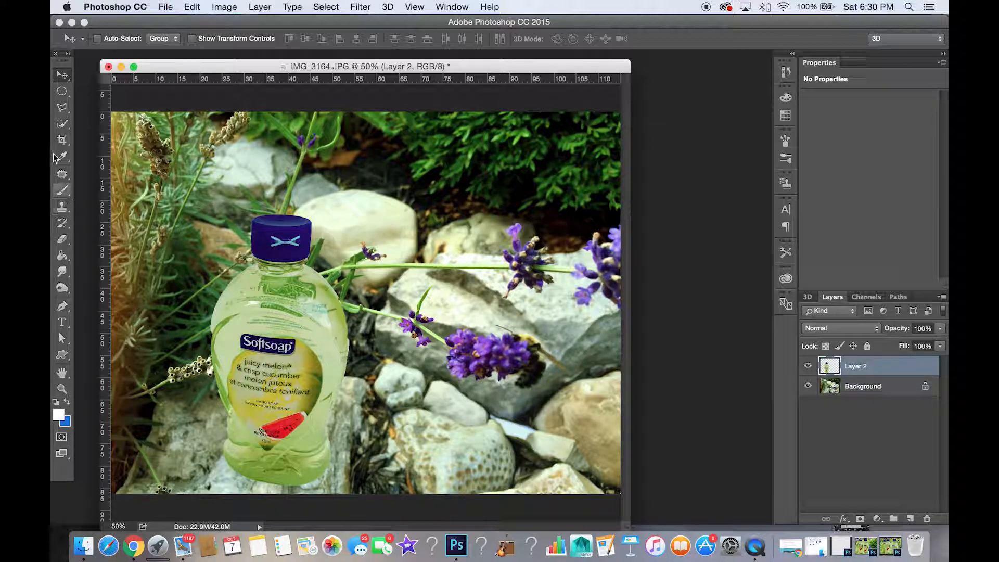
- Crop IMG_3164.JPG by trimming strips off the top and left edges of the photo
click(62, 140)
drag(367, 112, 366, 143)
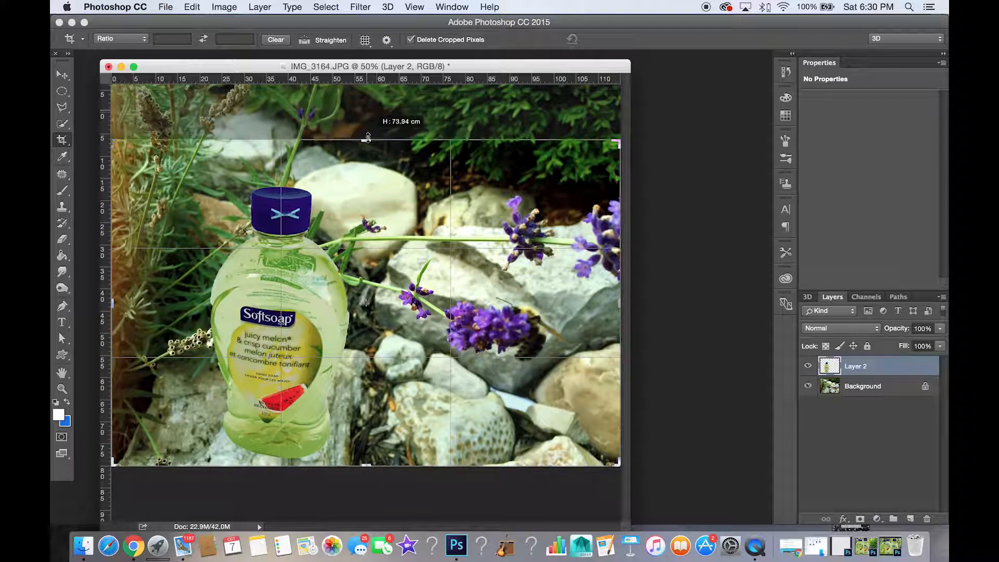
drag(113, 301, 158, 303)
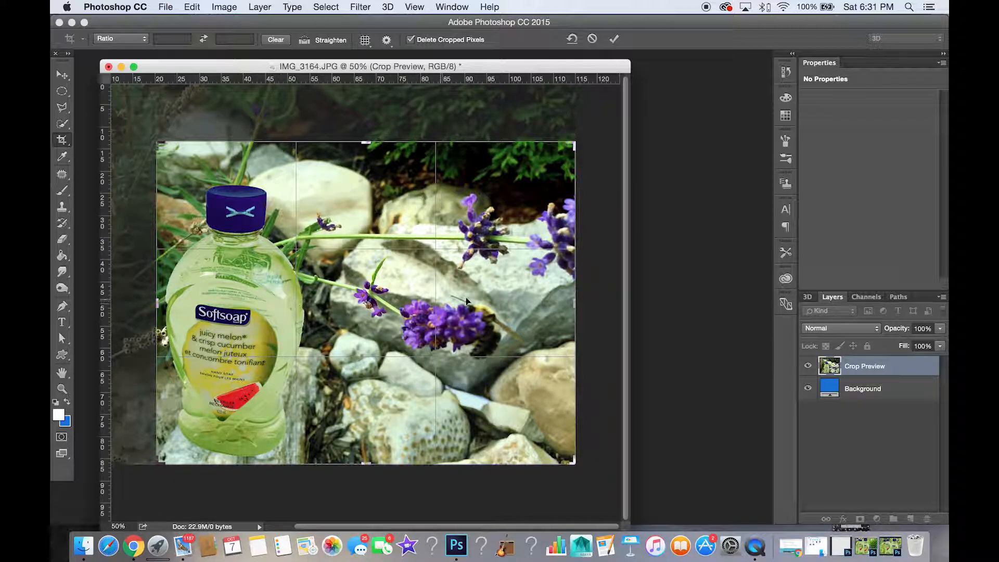
right_click(325, 252)
click(348, 515)
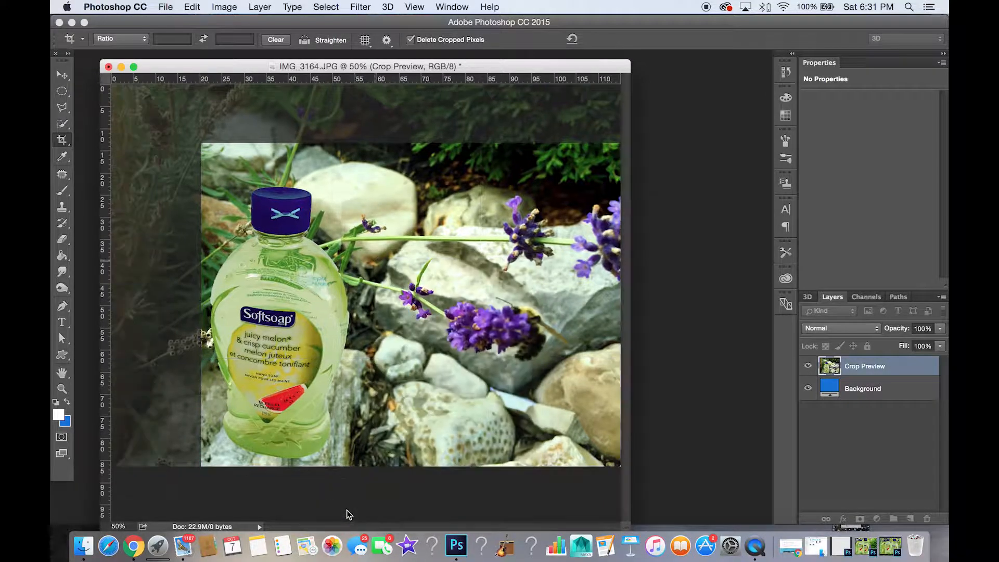
- In IMG_3163.JPG, nudge the Layer 2 bottle down and right, hide it, and move the Layer 3 bottle toward the photo's centre
click(865, 544)
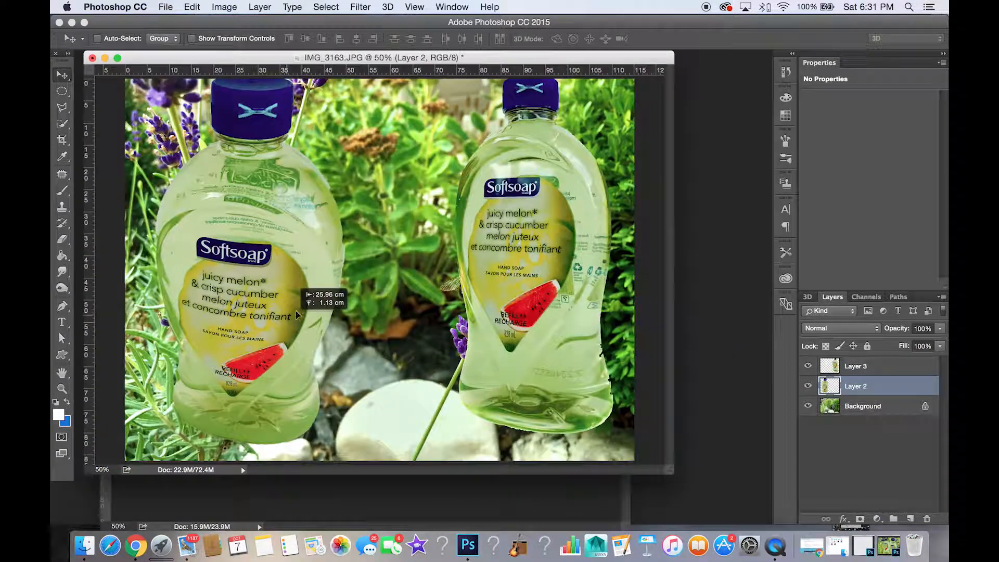
drag(292, 283, 319, 307)
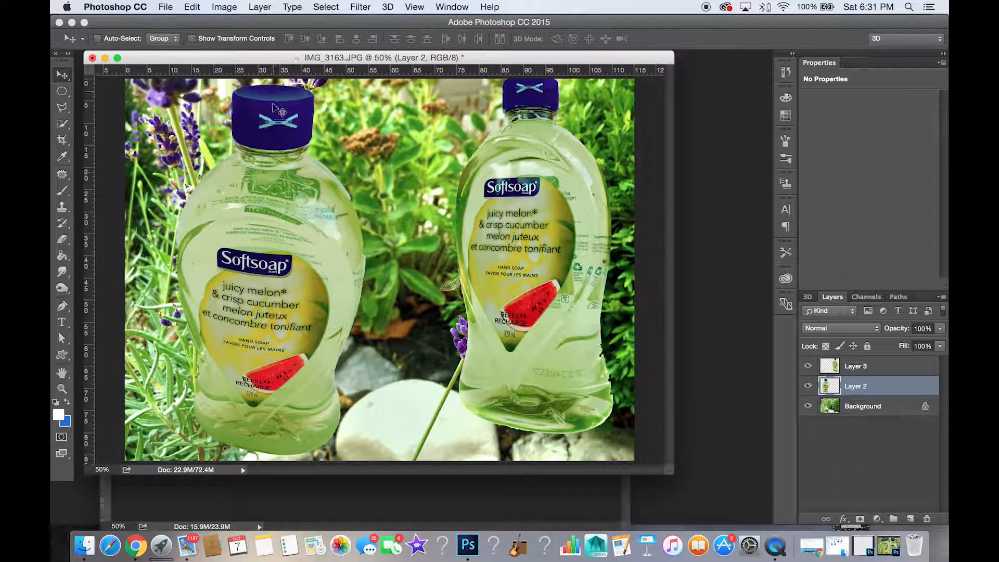
click(808, 386)
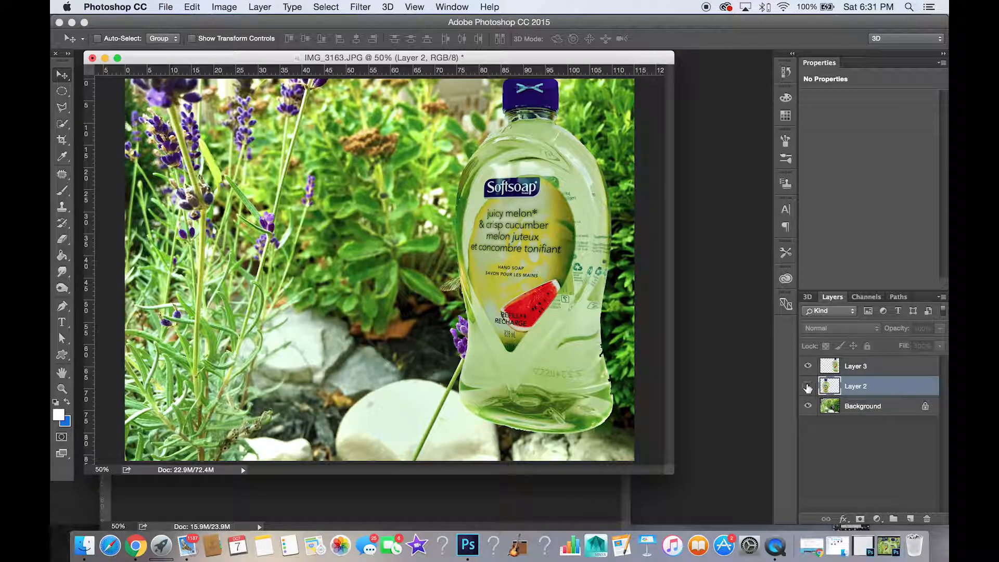
click(855, 367)
drag(543, 193, 371, 218)
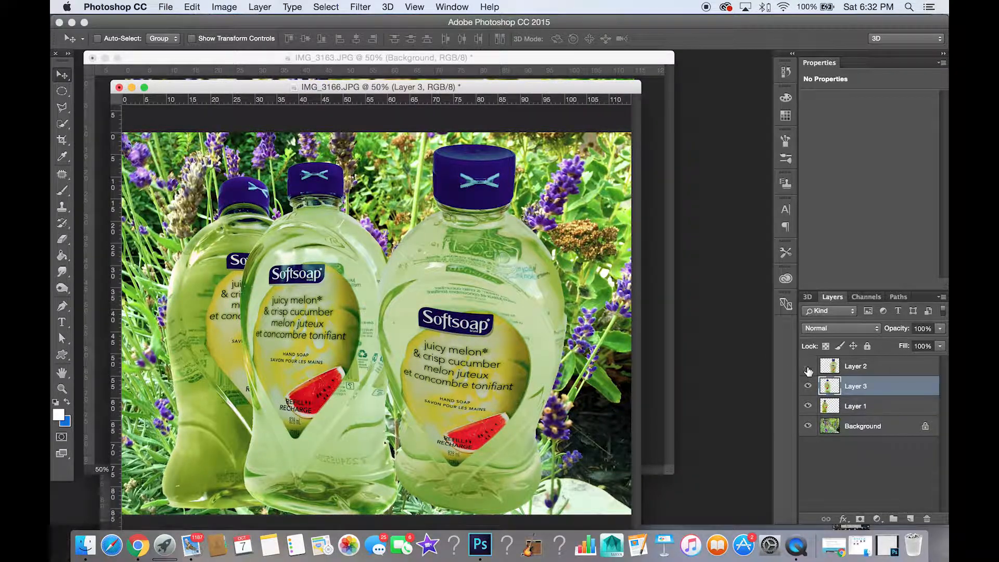
- Hide the Layer 2 and Layer 3 bottles in IMG_3166.JPG and move the Layer 1 bottle toward the photo's centre
click(808, 366)
click(808, 386)
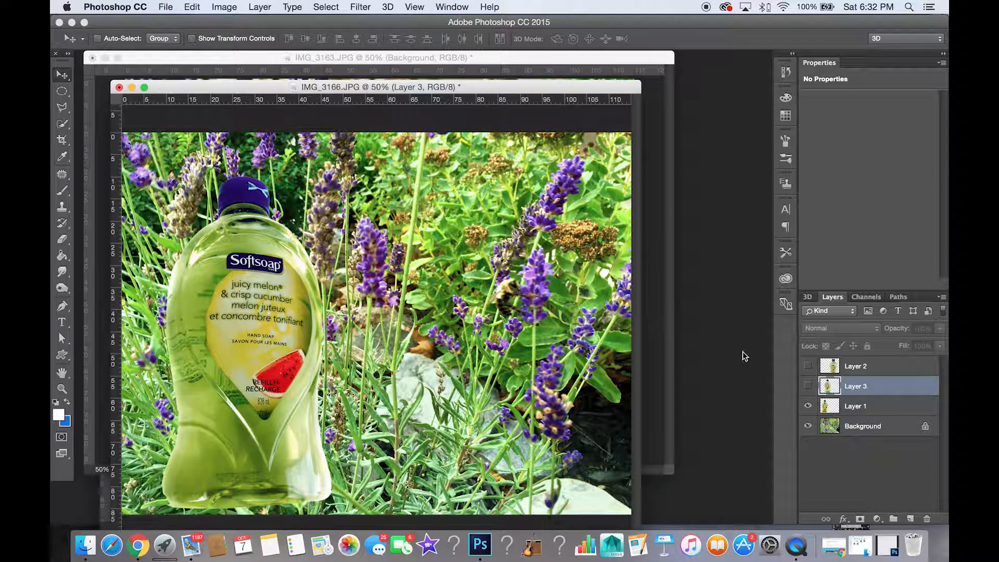
click(854, 406)
drag(247, 308, 309, 289)
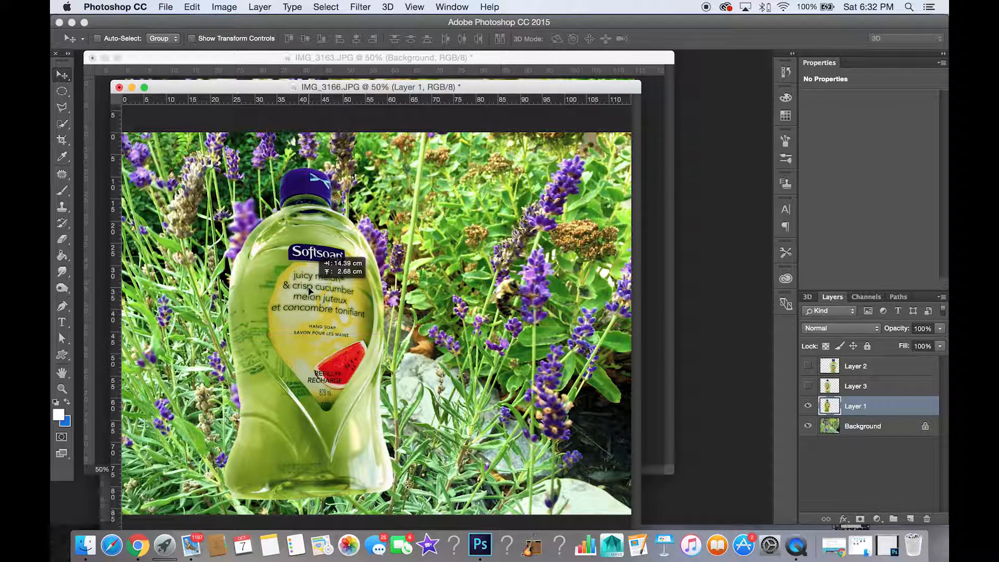
- Hide the Layer 1 bottle, show the Layer 3 bottle instead, and move it up and left over the lavender
click(808, 406)
click(808, 386)
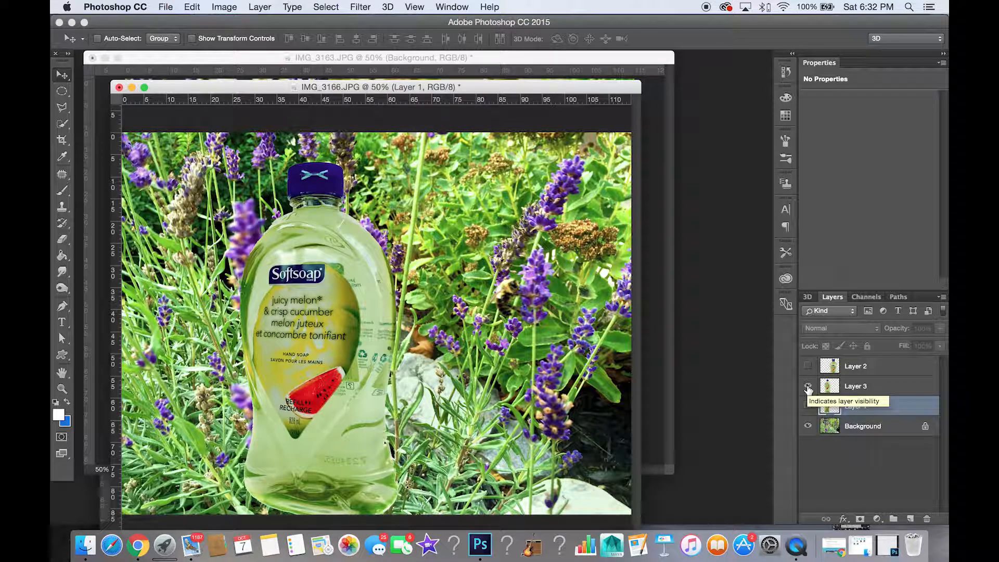
click(850, 389)
drag(329, 334, 285, 325)
- Delete the hidden Layer 1 and Layer 2 bottles from IMG_3166.JPG
click(862, 409)
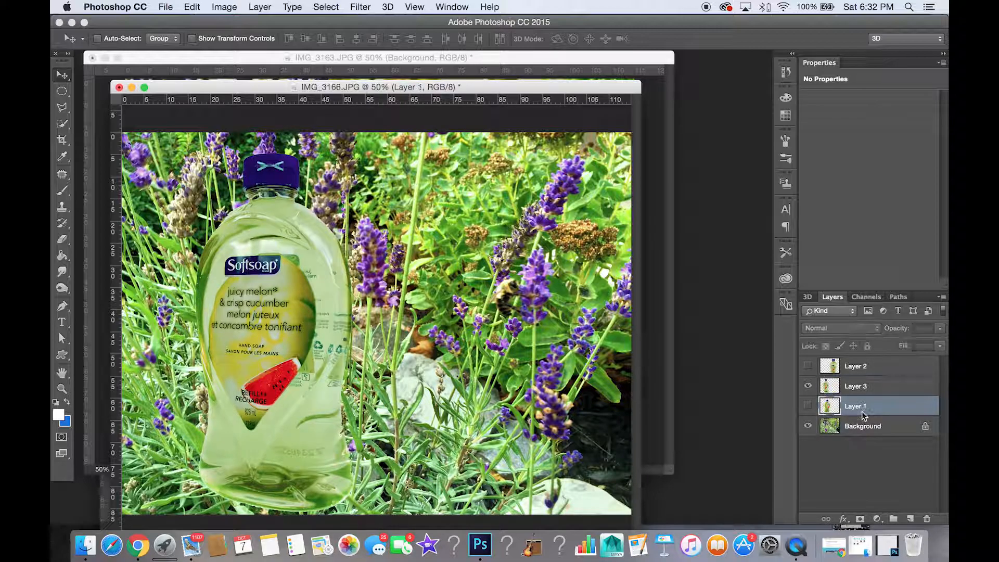
click(927, 519)
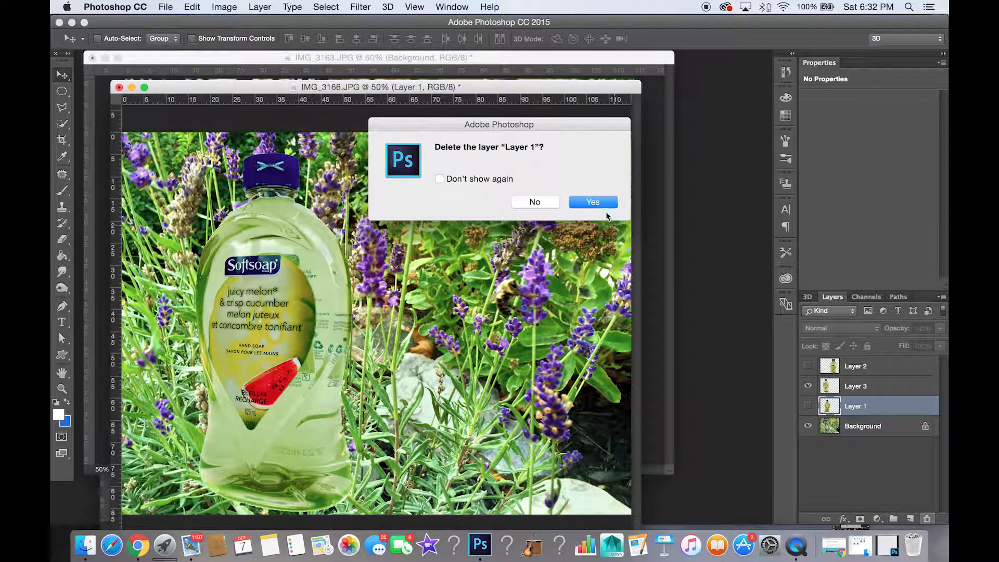
click(606, 206)
click(874, 371)
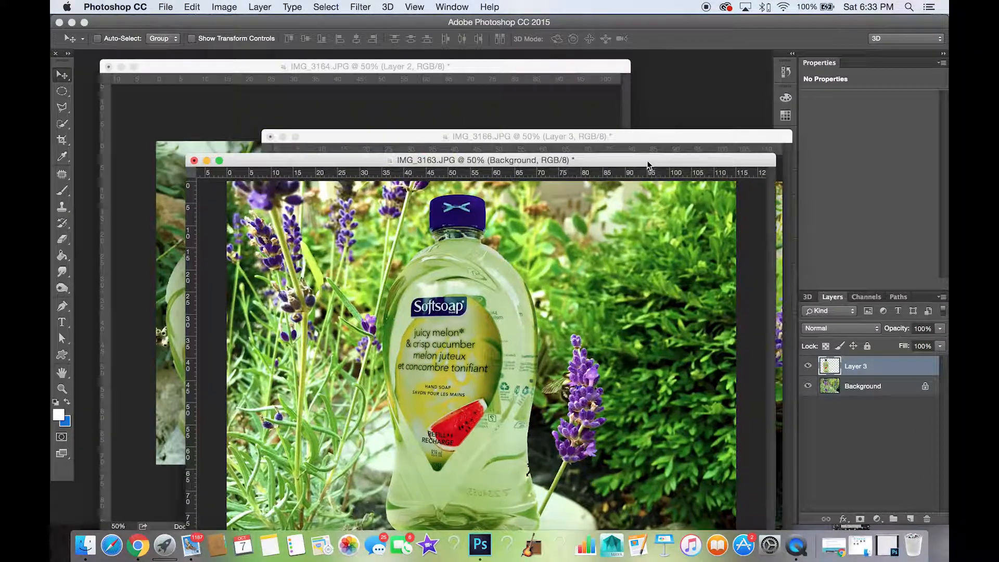
- Bring IMG_3164.JPG to the front and review the file formats available for saving it under Save As, including JPEG
drag(565, 63, 565, 79)
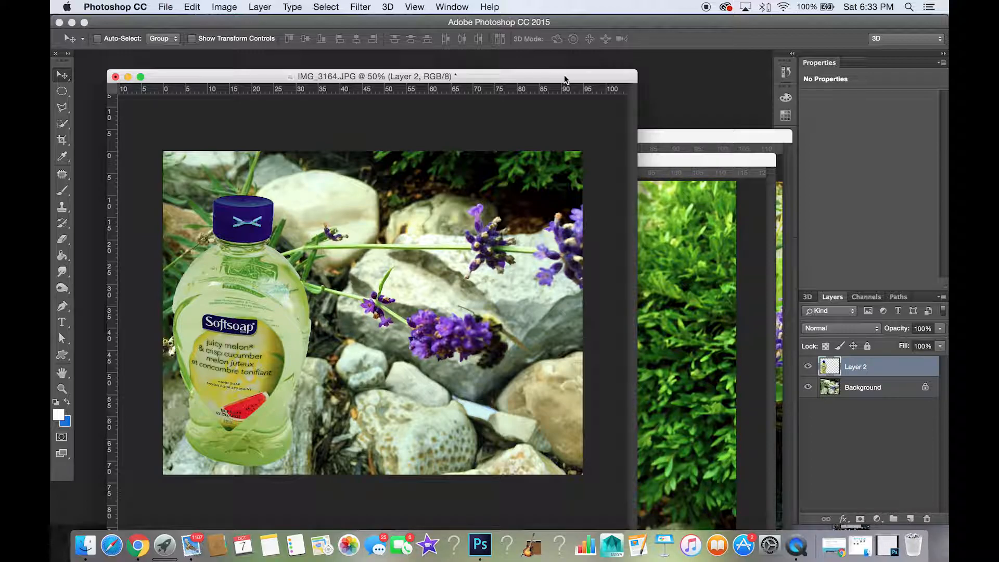
drag(492, 78, 505, 66)
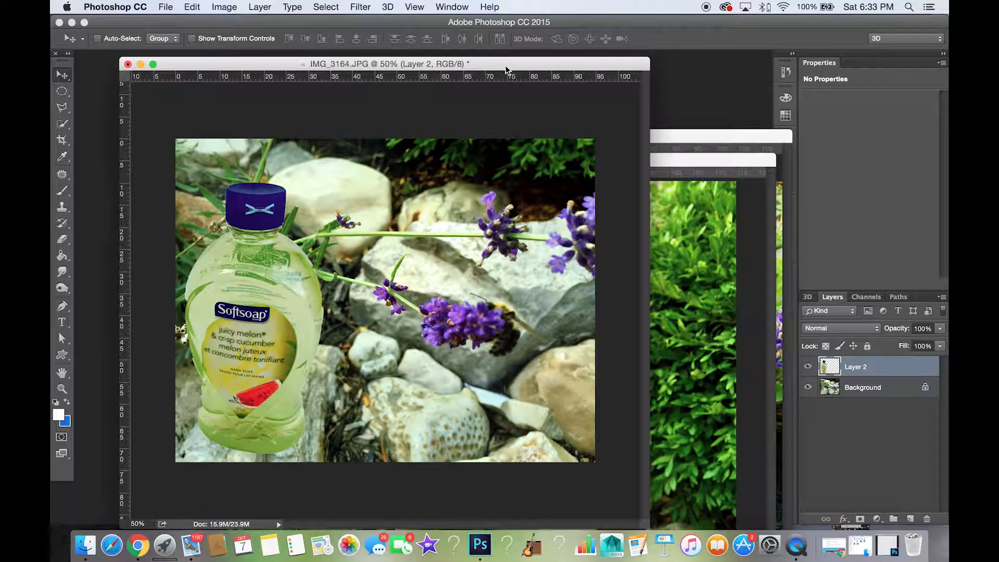
click(165, 8)
click(203, 136)
click(546, 396)
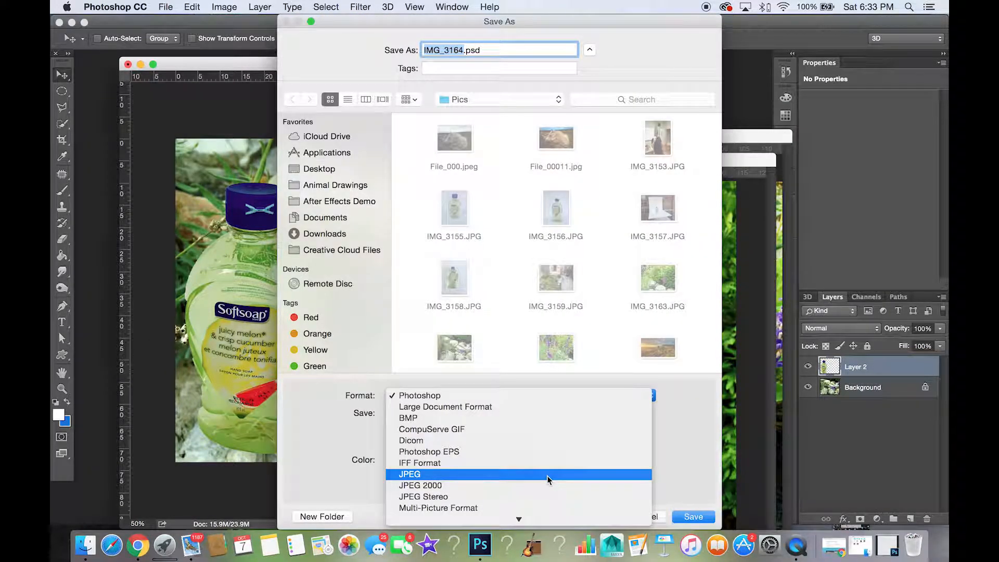
mouse_move(525, 519)
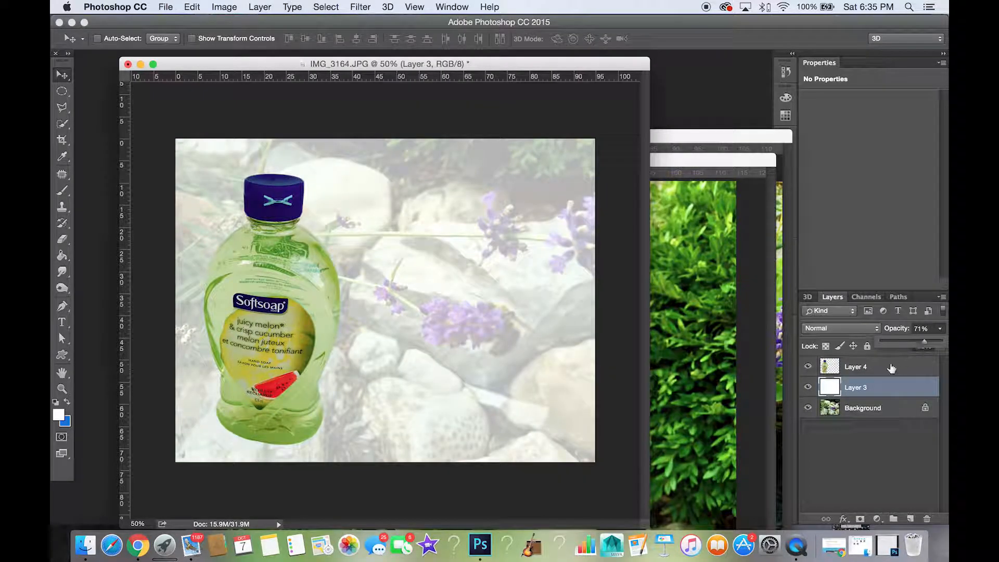
- Hide the white Layer 3, fill a new layer beneath the bottle with white, and set its opacity to 79%
click(853, 391)
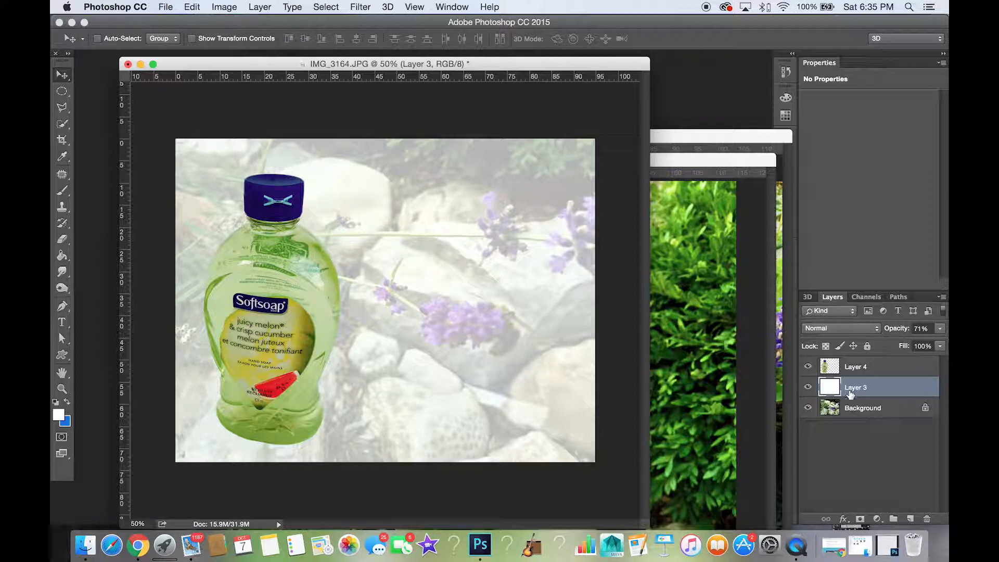
click(808, 387)
click(911, 519)
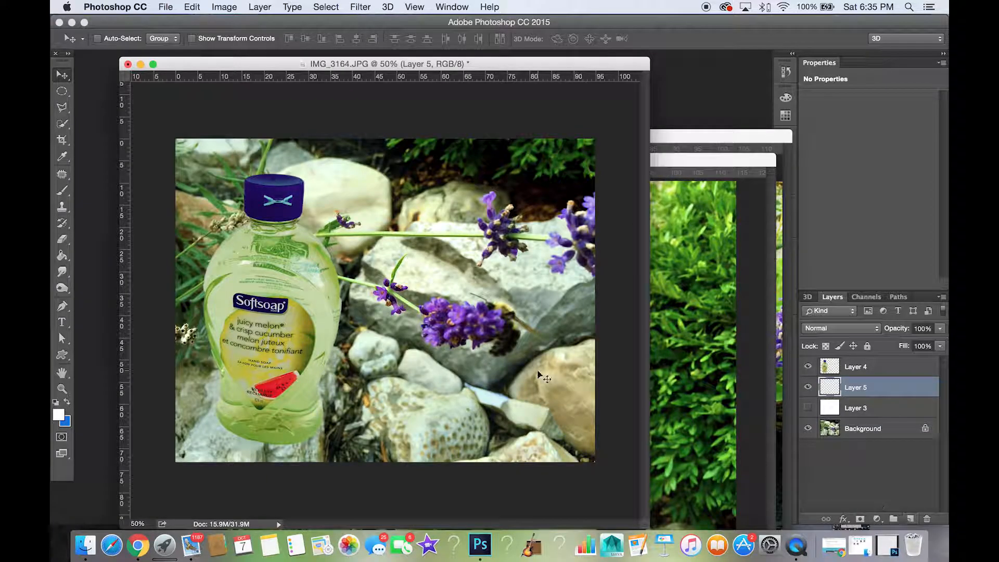
key(g)
click(387, 267)
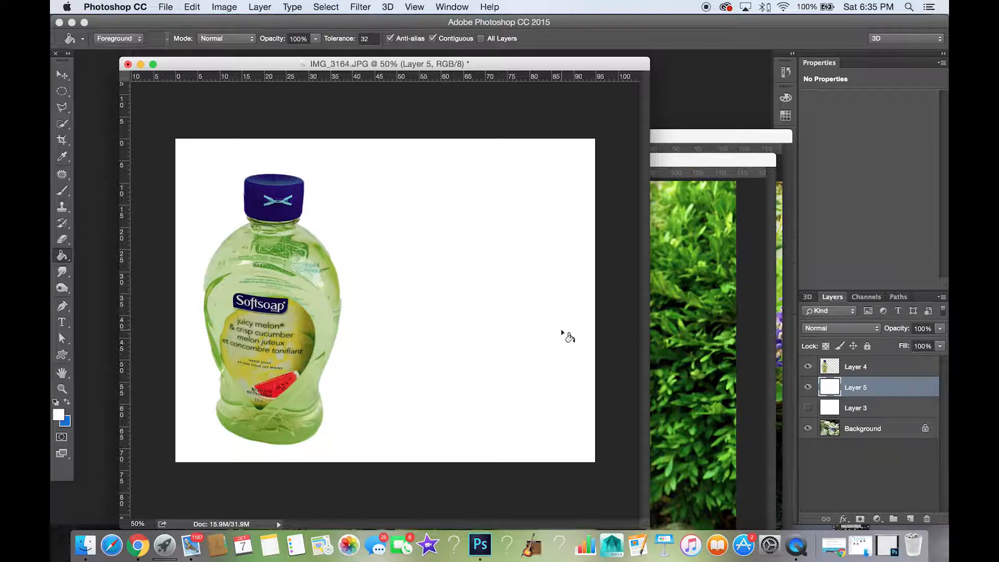
click(941, 328)
drag(930, 343, 929, 342)
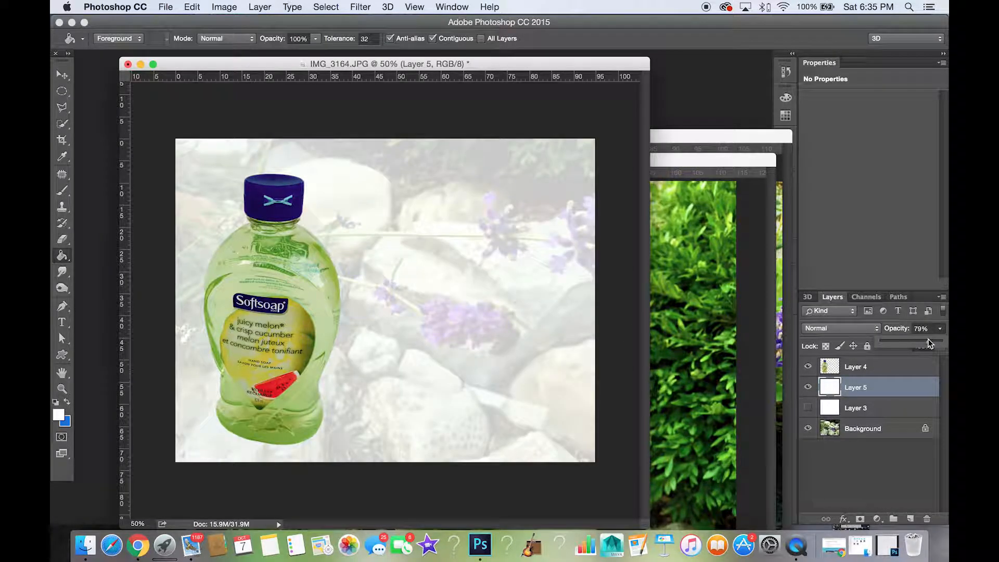
- Hide Layer 5 and fill a new layer beneath the bottle with a vertical linear gradient running from black down to white
click(808, 387)
click(807, 388)
click(808, 388)
click(912, 520)
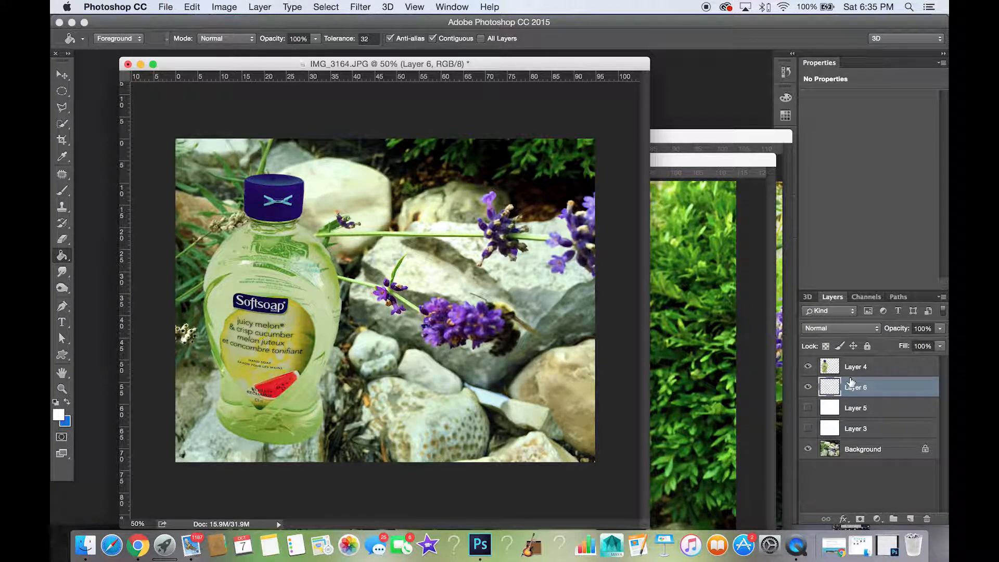
right_click(62, 256)
click(94, 254)
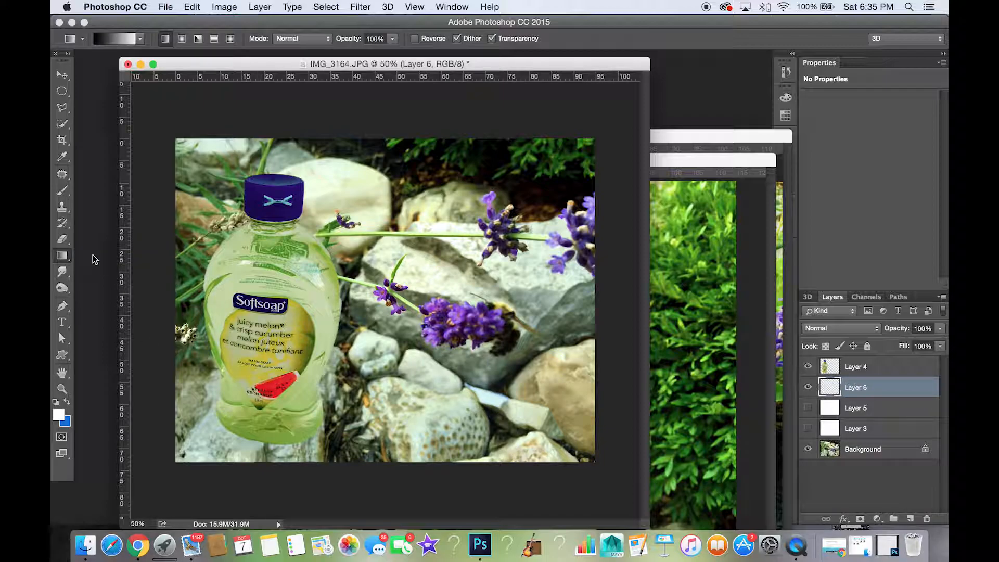
click(140, 39)
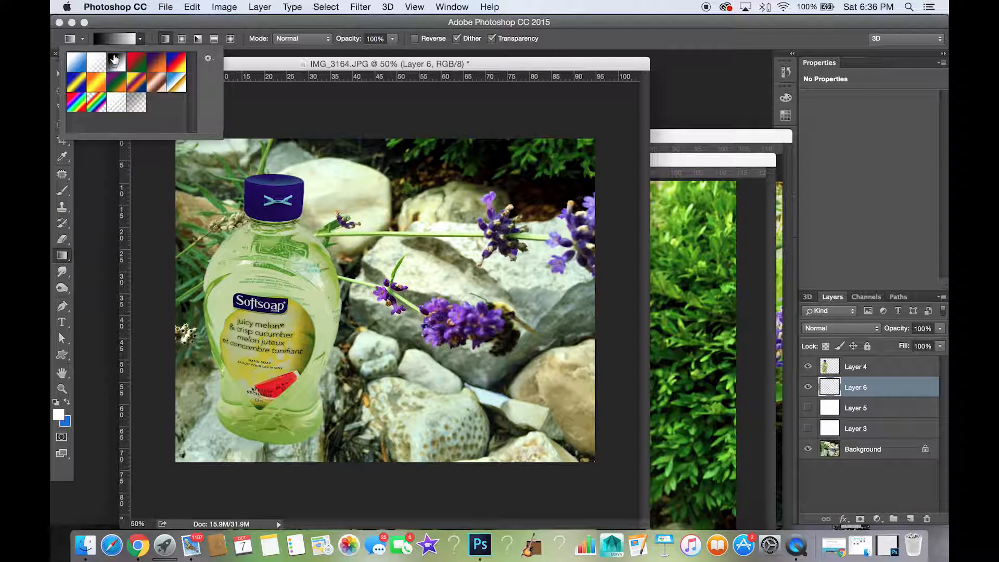
double_click(114, 61)
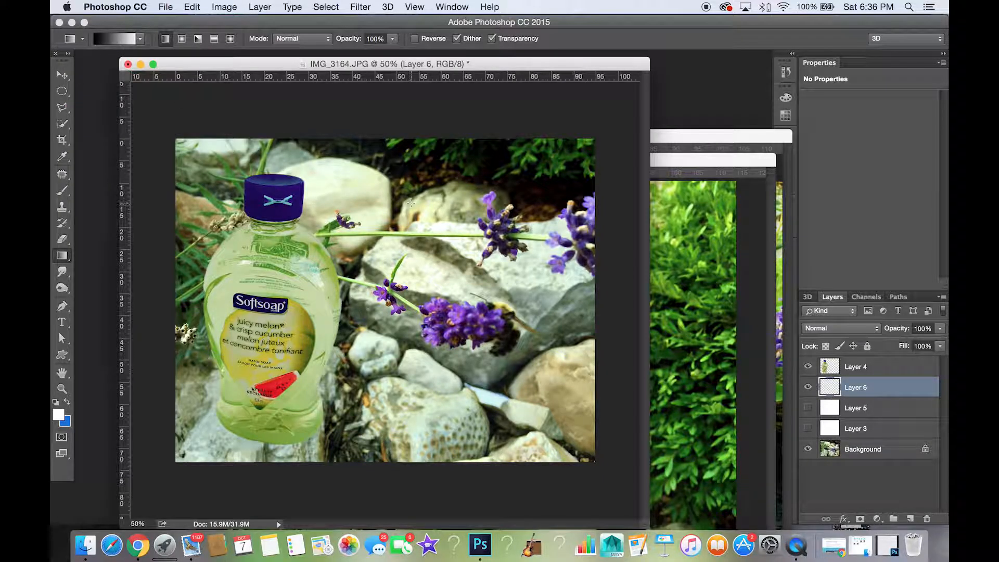
drag(419, 129, 414, 424)
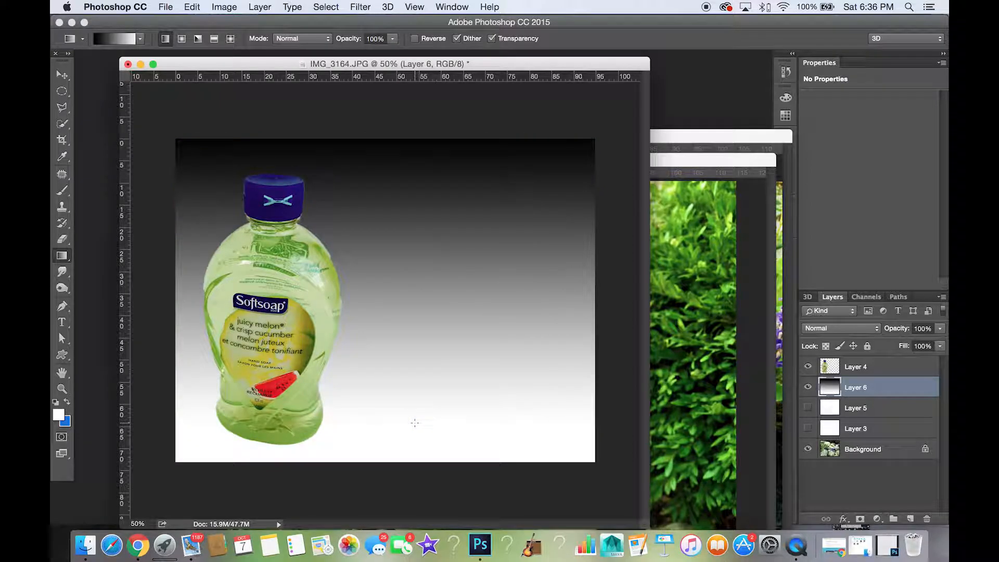
- Try the gradient layer at 56% opacity, then at full opacity with the Multiply blend mode
click(941, 328)
drag(940, 341, 916, 344)
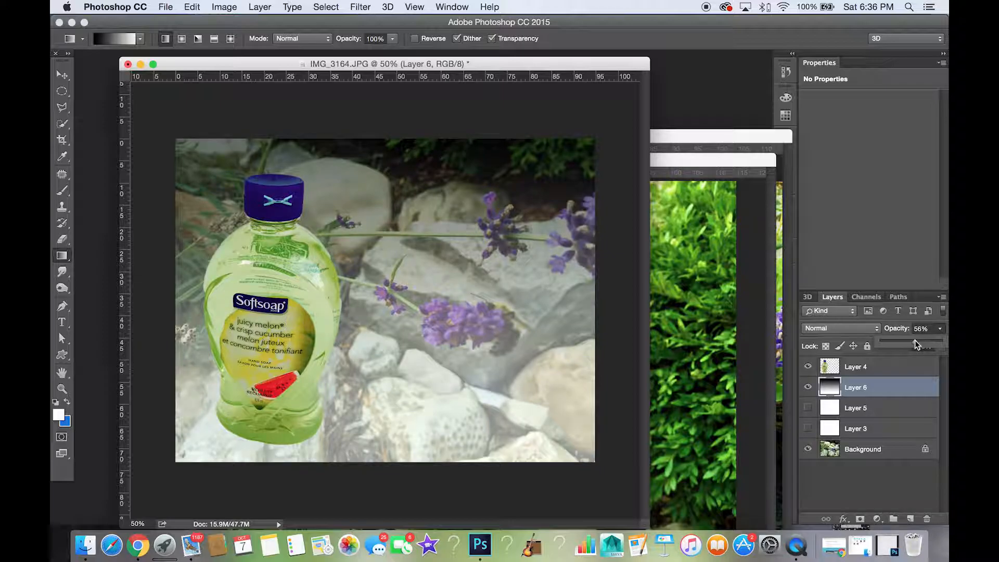
click(841, 328)
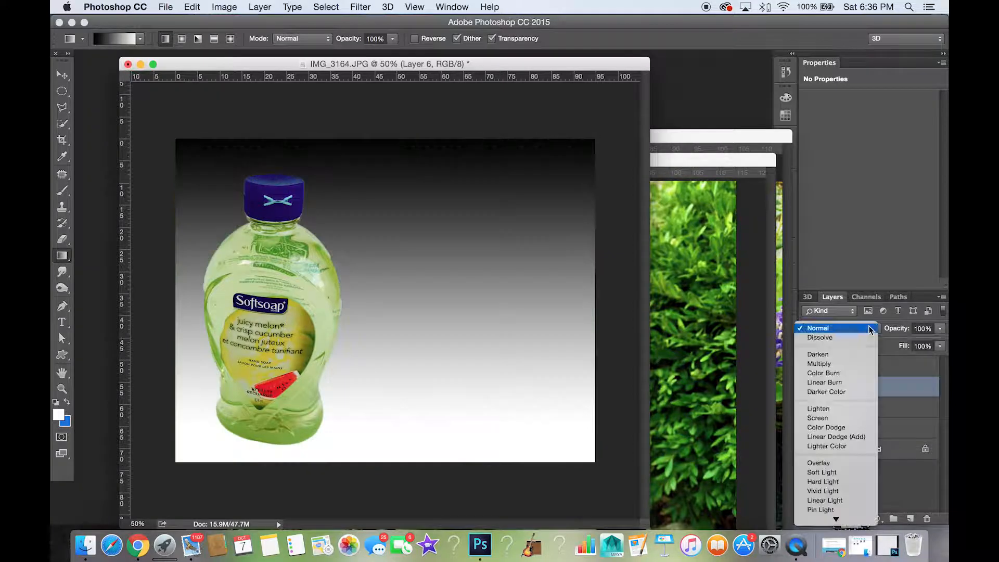
click(847, 367)
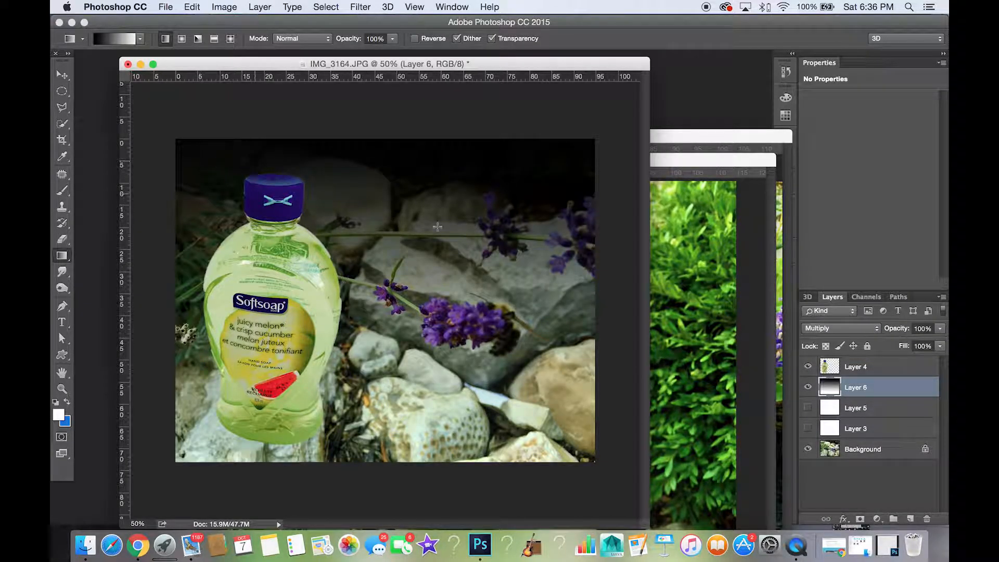
- Flatten IMG_3164.JPG with the white Layer 5 shown and the gradient layer removed, discarding the hidden layer
click(808, 408)
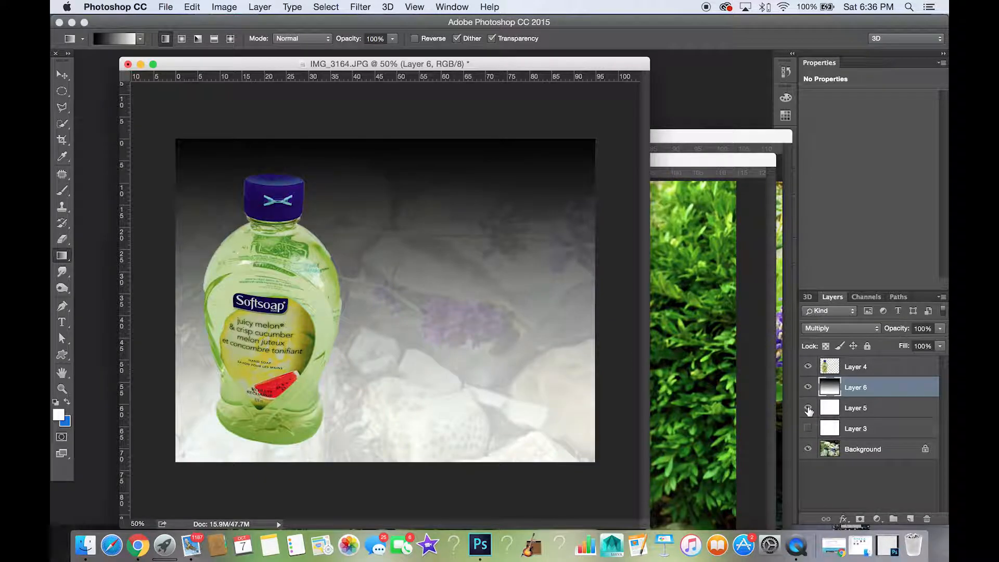
click(808, 388)
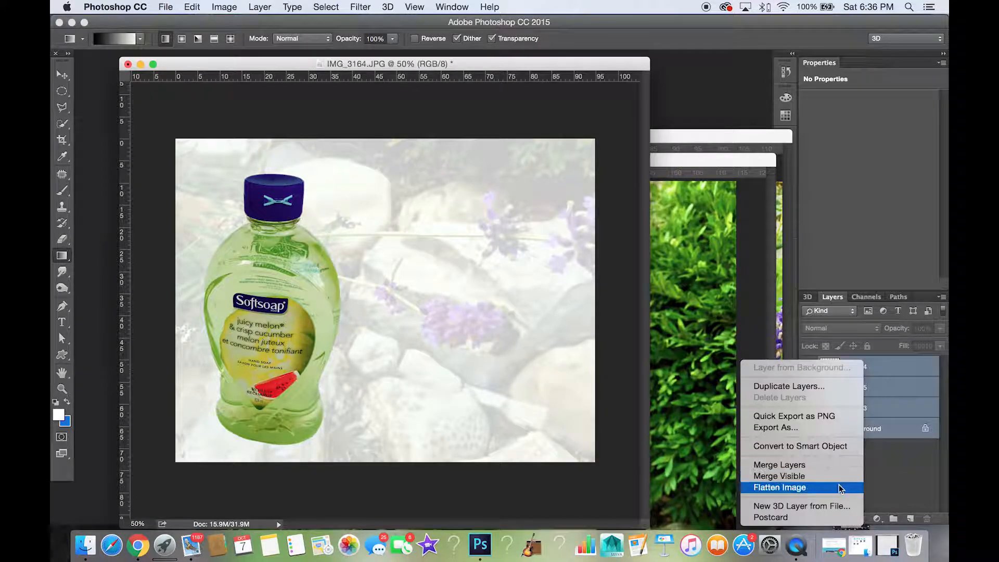
click(839, 486)
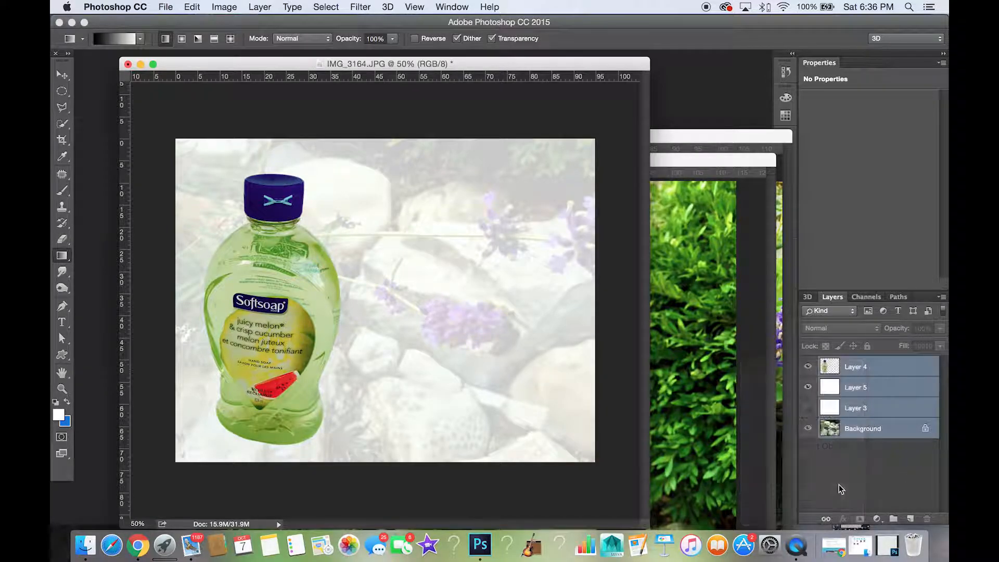
click(593, 196)
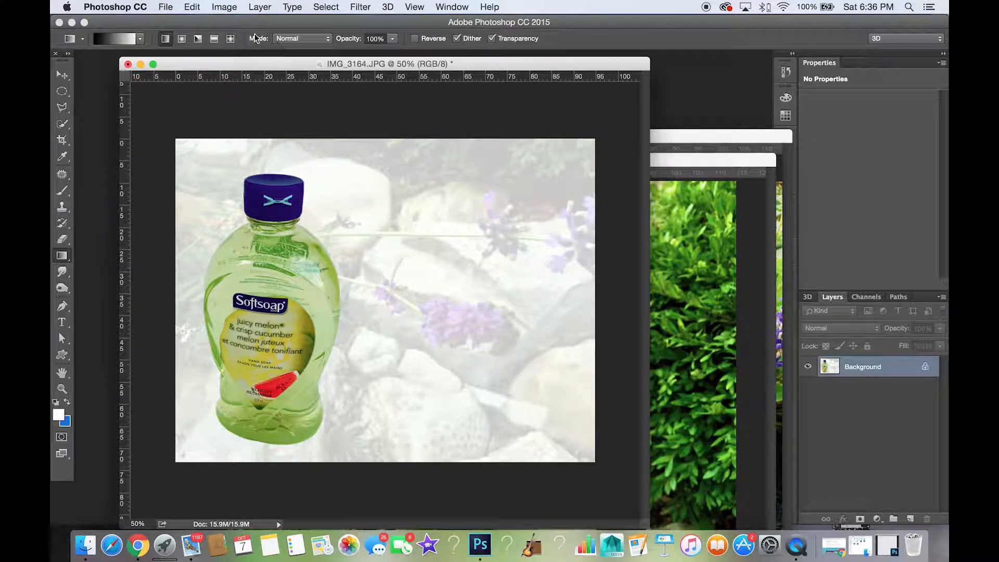
- Save the flattened IMG_3164 composite as a JPEG in the Pics folder under a new file name starting with "Mo"
click(161, 7)
click(201, 132)
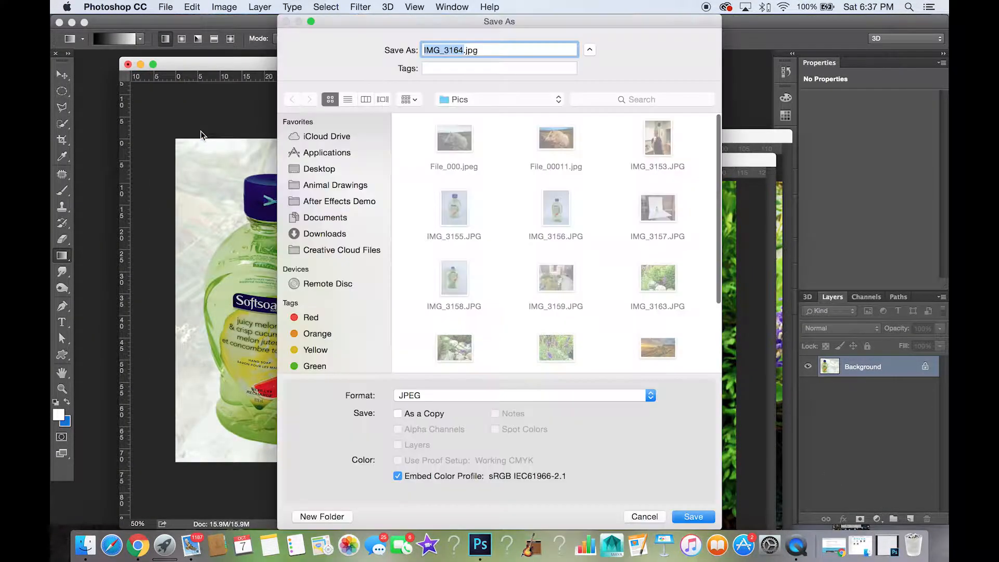
click(546, 396)
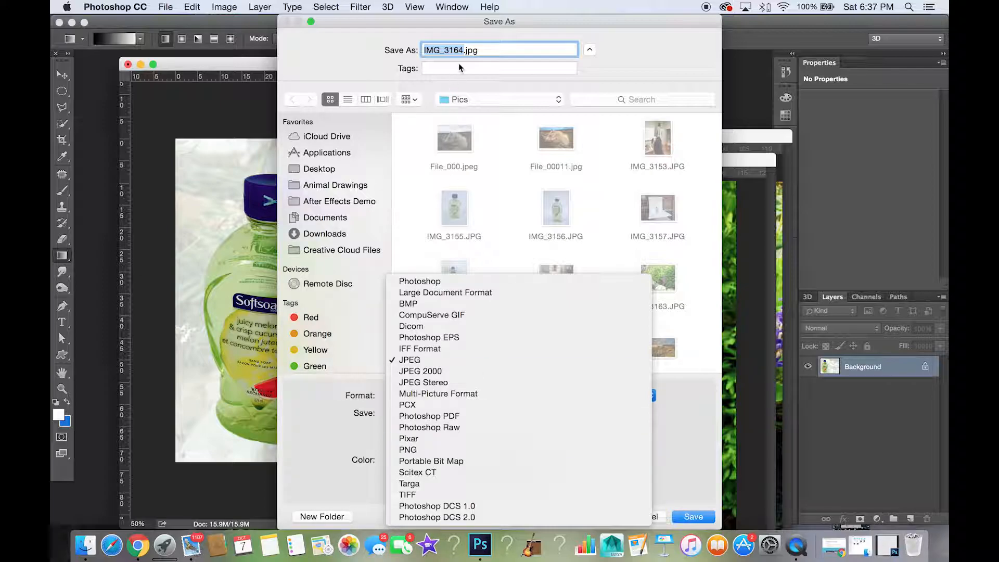
click(479, 52)
click(461, 50)
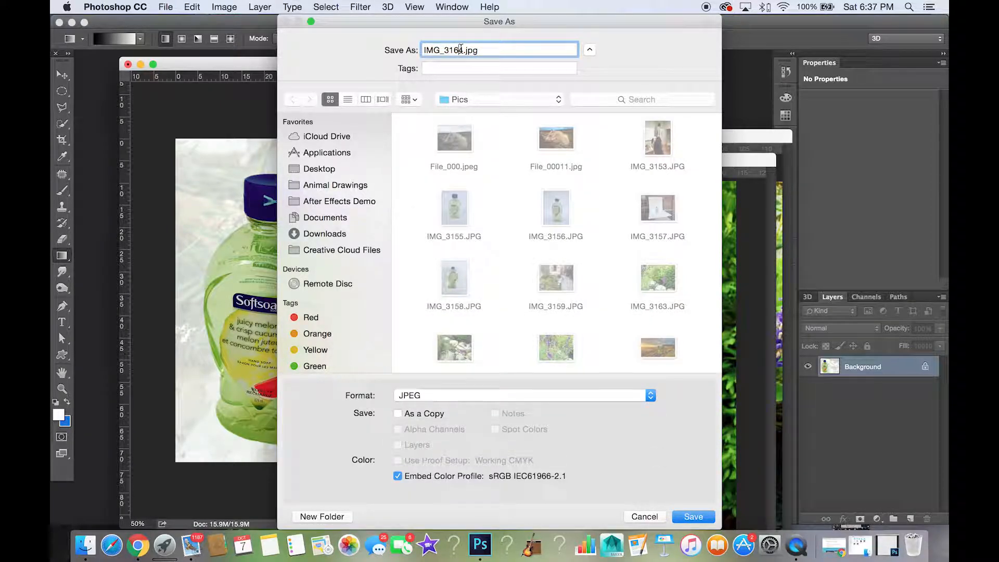
drag(465, 50, 410, 50)
text(Mo)
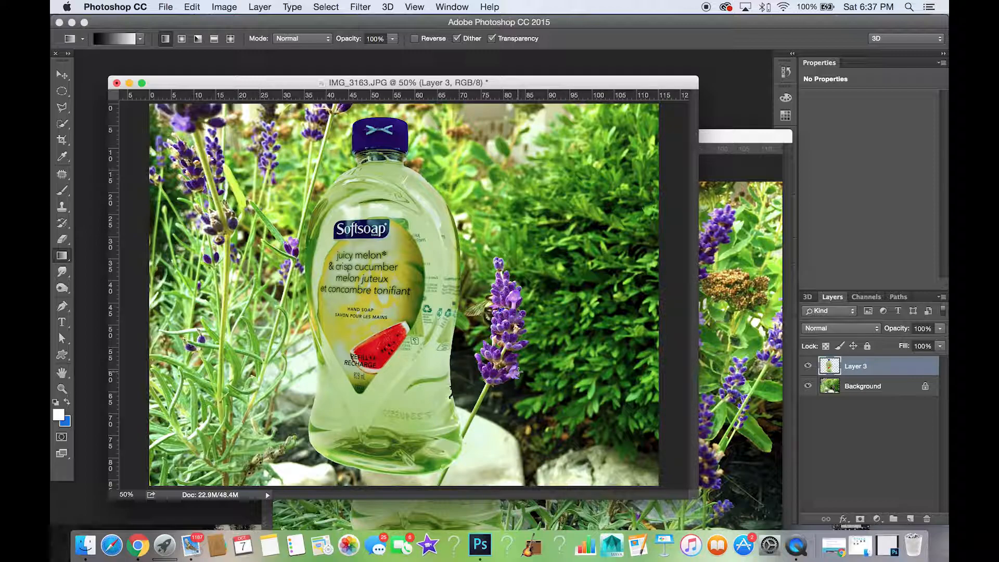
- In IMG_3163.JPG, fill a new layer beneath the bottle with white and set its opacity to 62%
click(911, 519)
drag(883, 371, 878, 392)
right_click(62, 256)
click(107, 271)
click(208, 257)
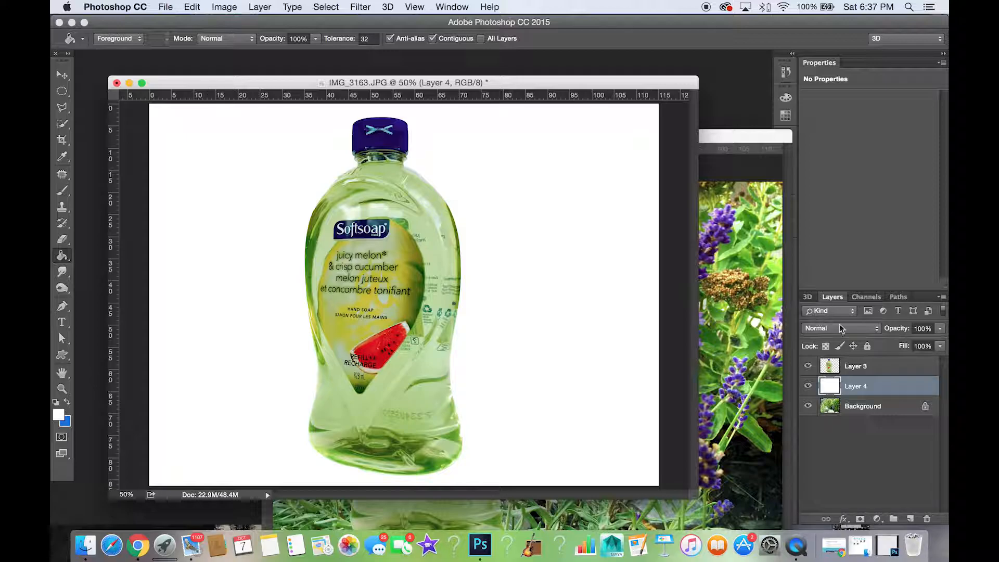
click(940, 329)
drag(943, 341, 920, 344)
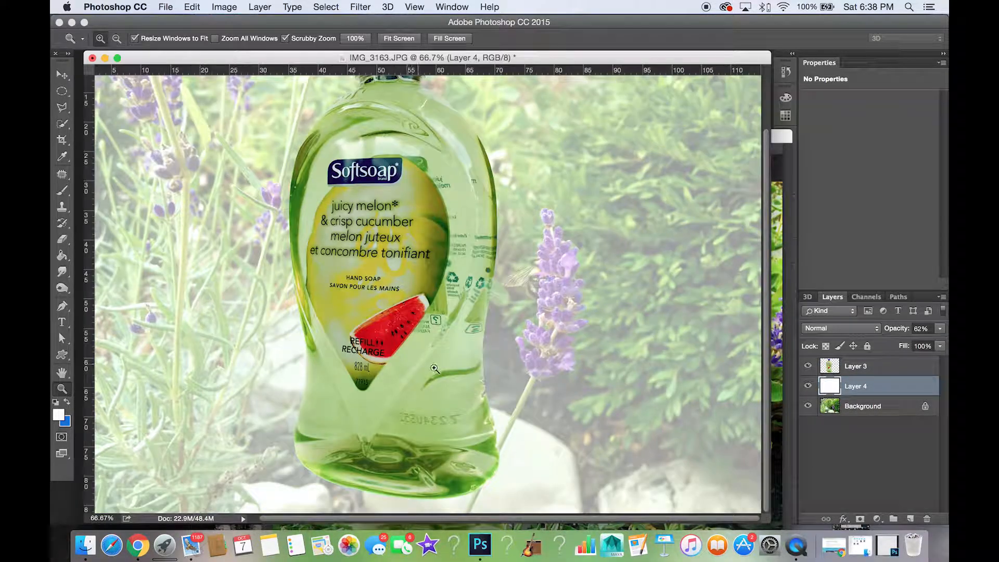
- Load the outline of the Layer 3 bottle in IMG_3163.JPG as a selection and feather it
click(486, 394)
click(450, 359)
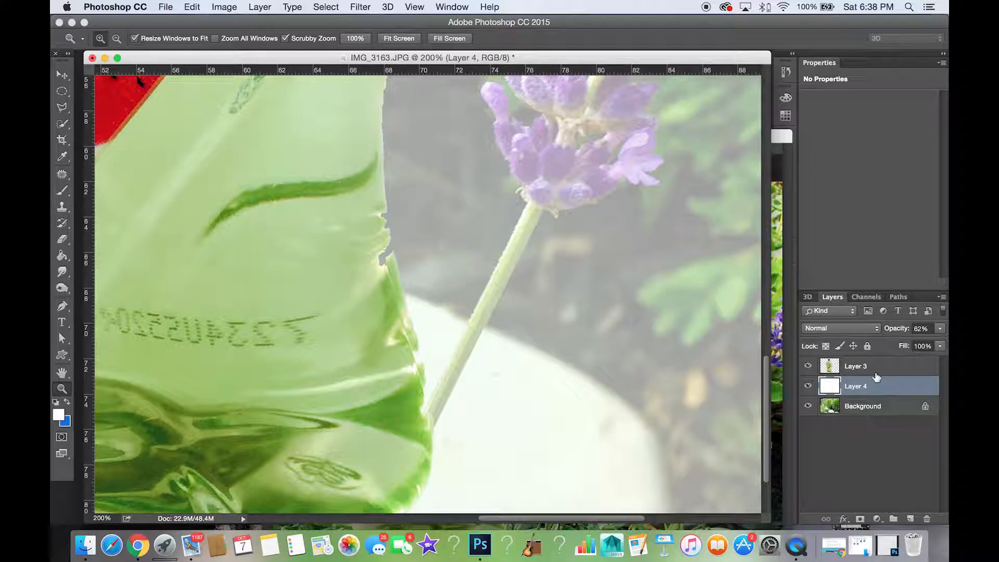
double_click(876, 371)
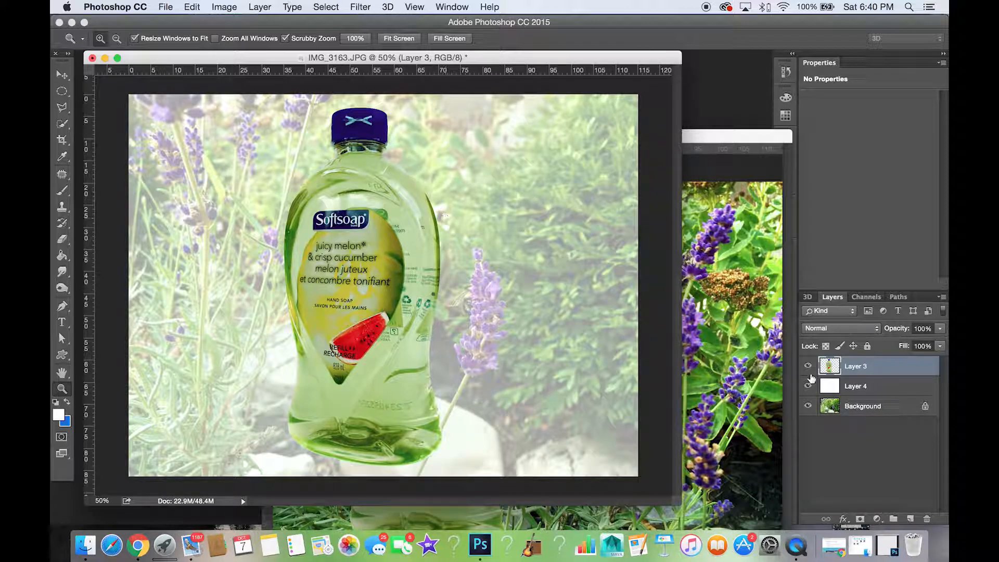
super+click(830, 367)
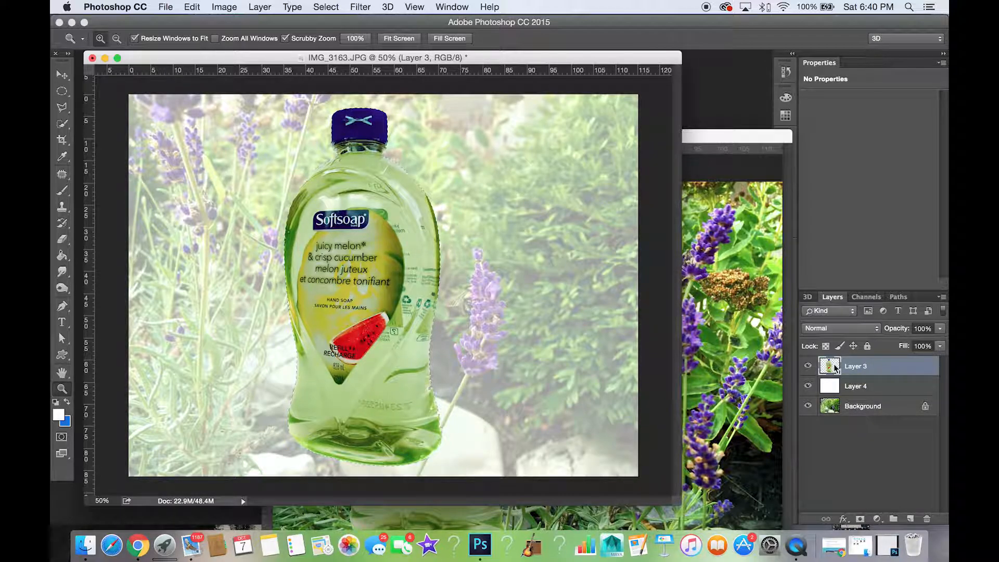
click(325, 7)
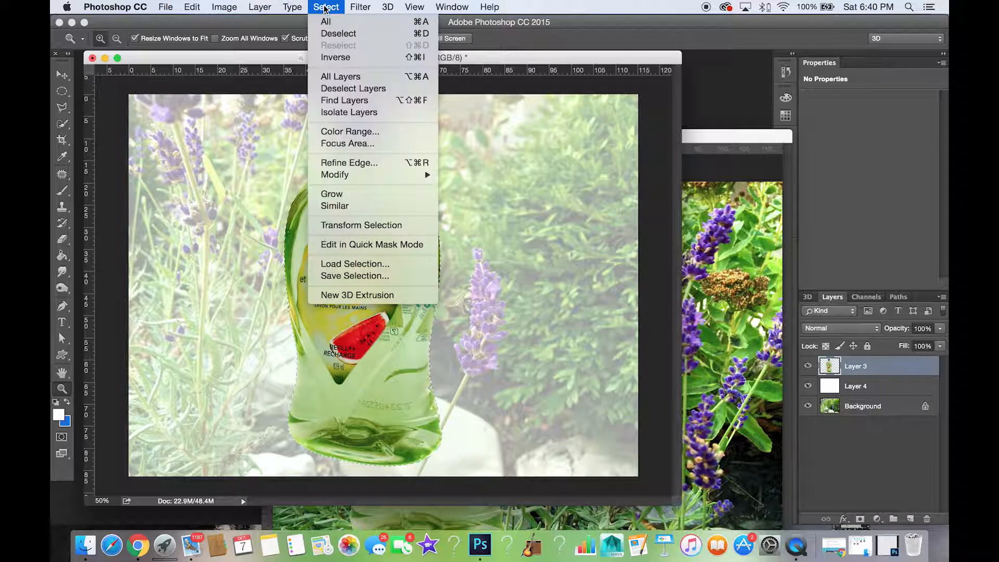
mouse_move(366, 175)
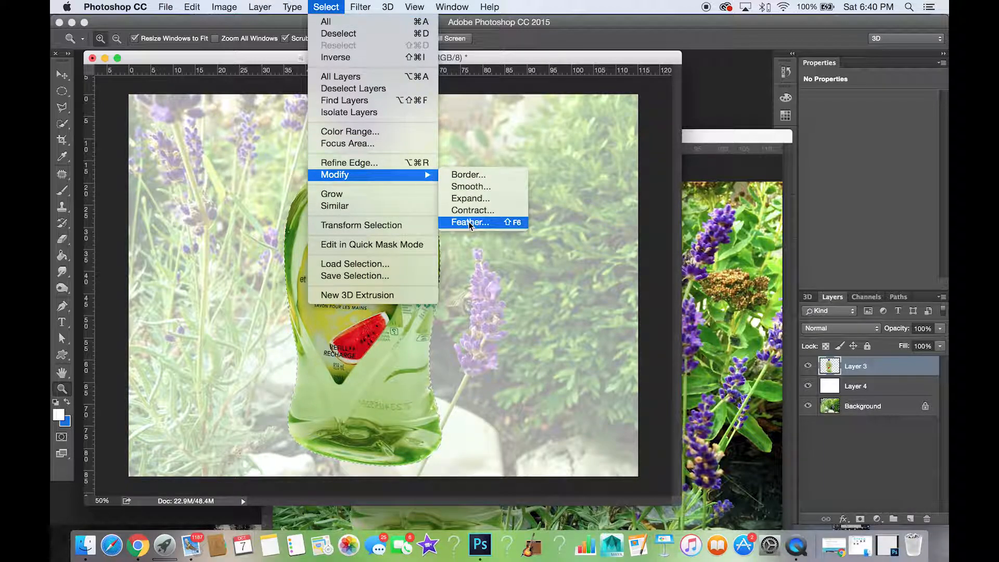
click(846, 458)
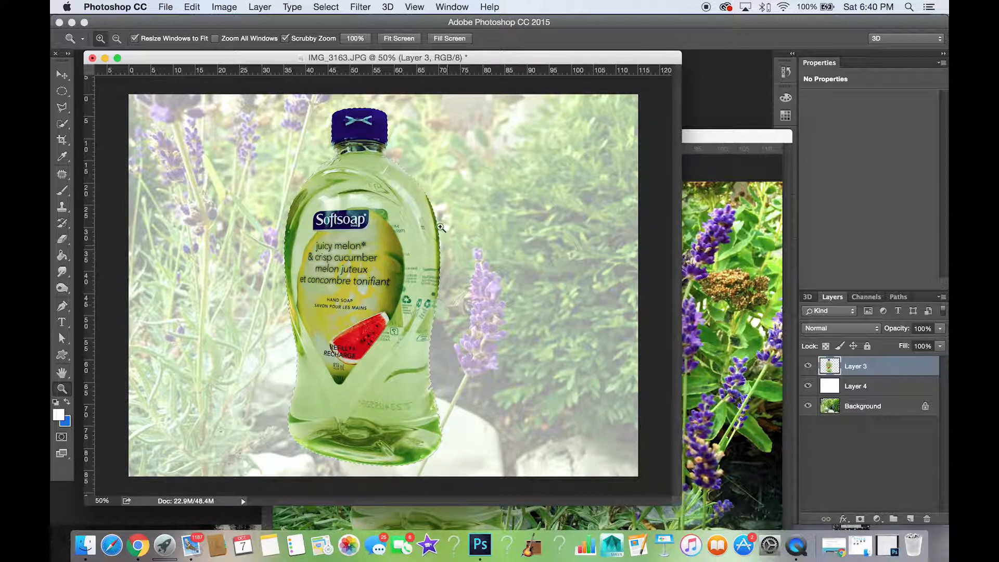
- Add a layer mask to Layer 3 from the feathered bottle selection
click(861, 519)
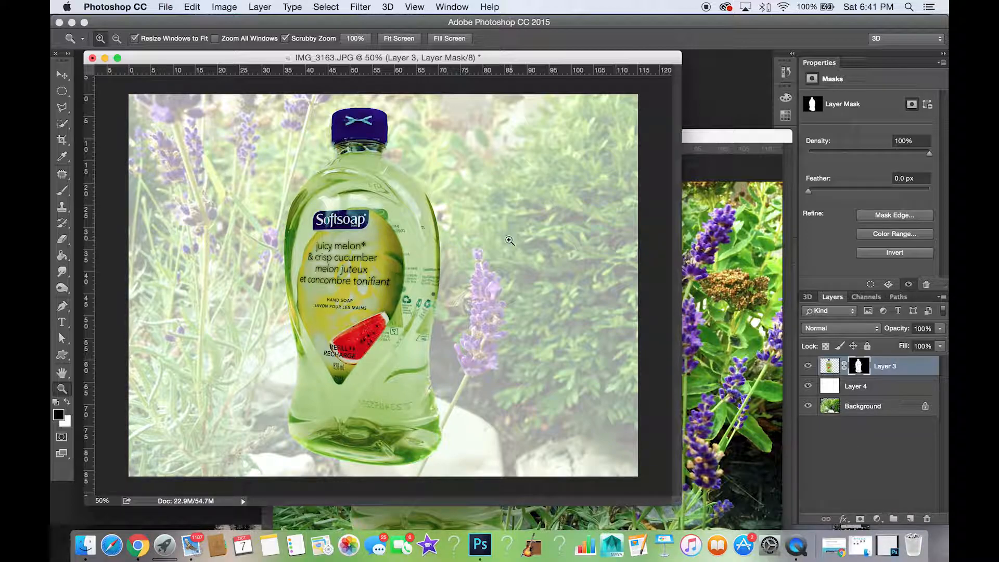
click(451, 248)
click(514, 255)
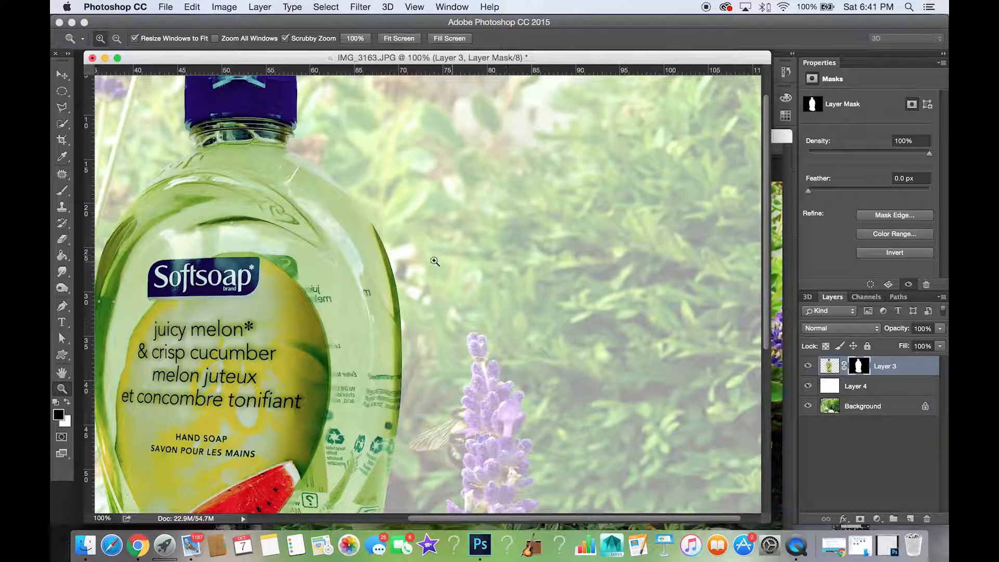
click(417, 255)
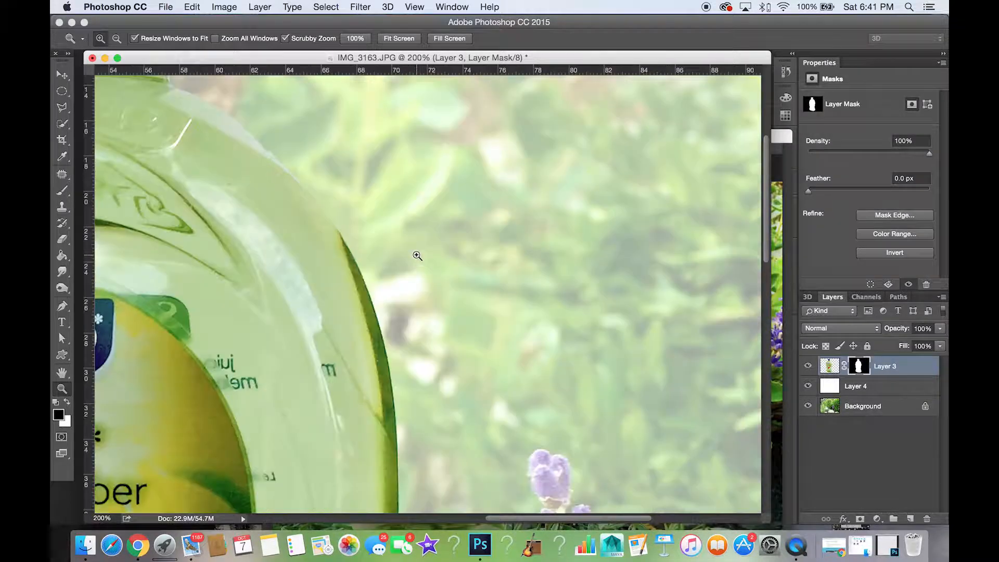
- Smudge the mask edge along the bottle's right shoulder with a 175 px brush at 30% strength
click(67, 270)
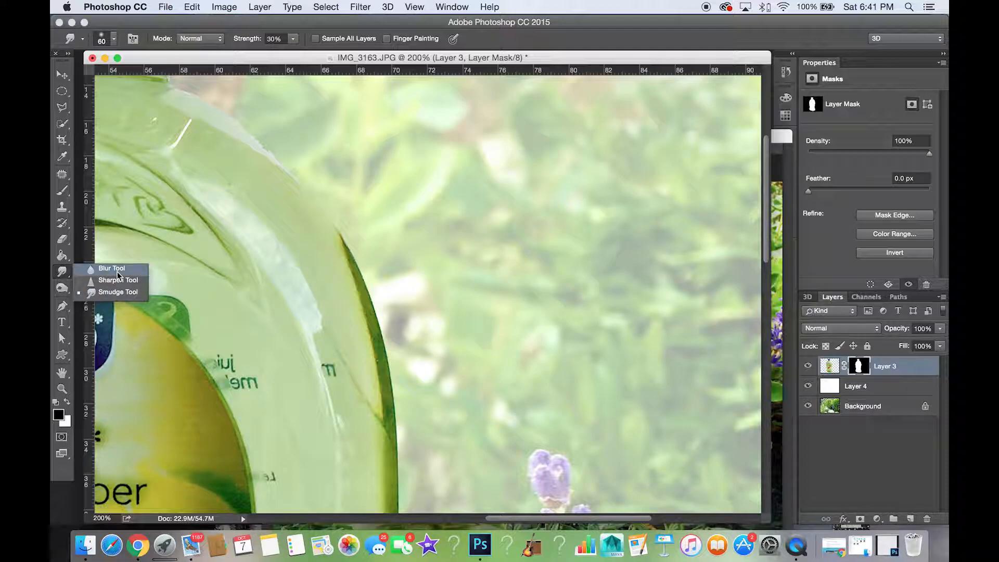
click(117, 292)
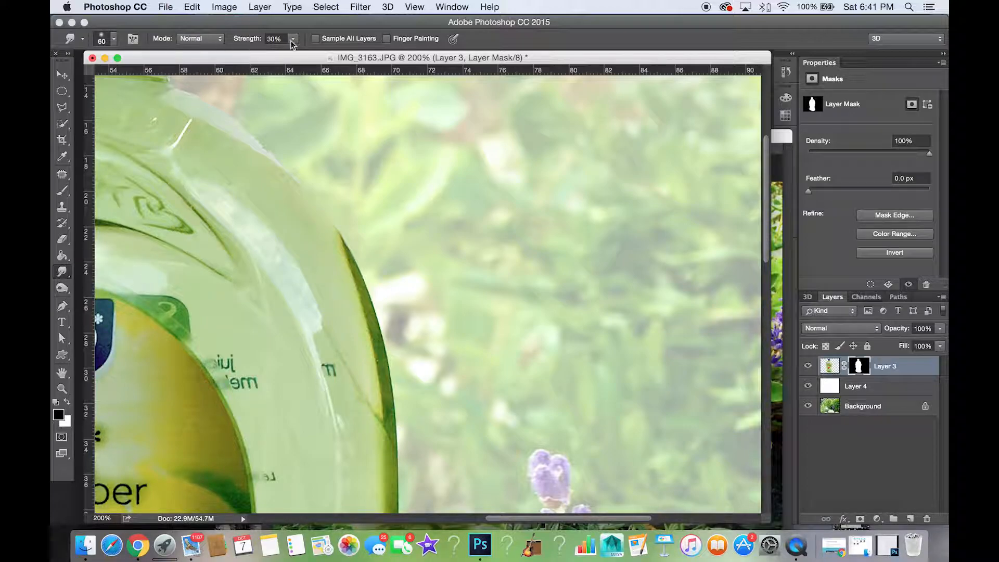
key(bracketright)
key(bracketright)
key(bracketright)
key(bracketright)
key(bracketright)
key(bracketright)
key(bracketright)
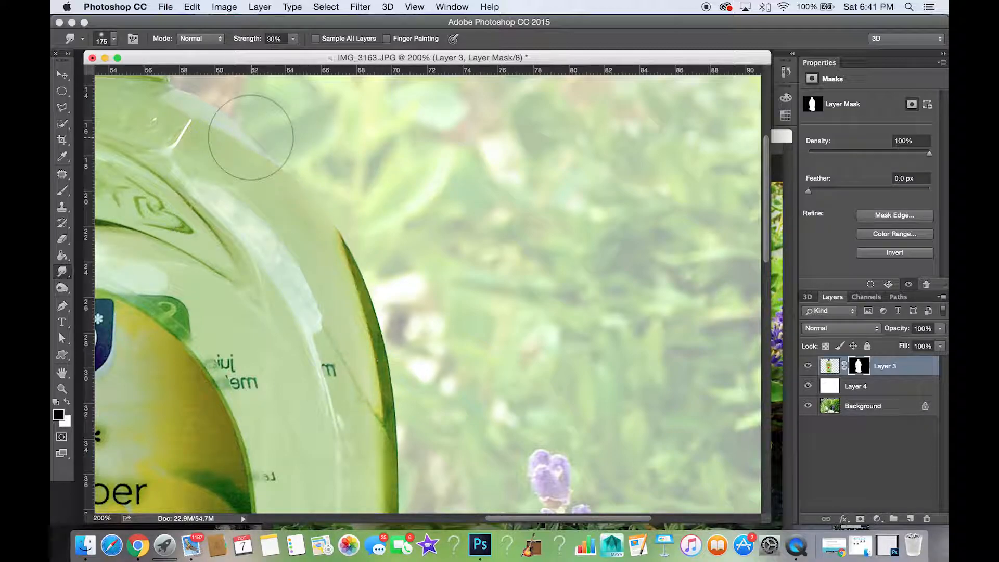
mouse_move(295, 176)
mouse_down()
mouse_move(321, 181)
mouse_move(380, 235)
mouse_up()
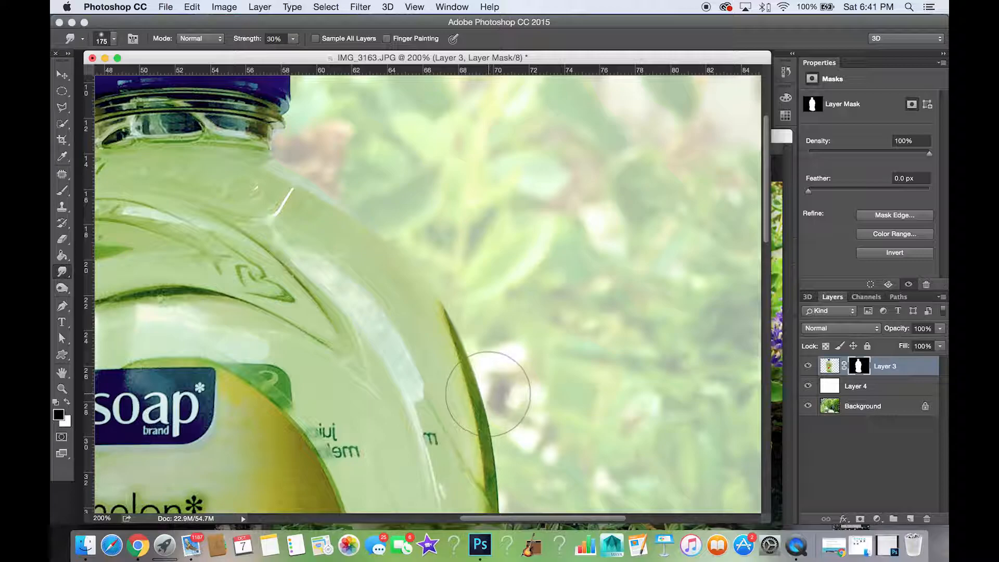
drag(520, 378, 532, 188)
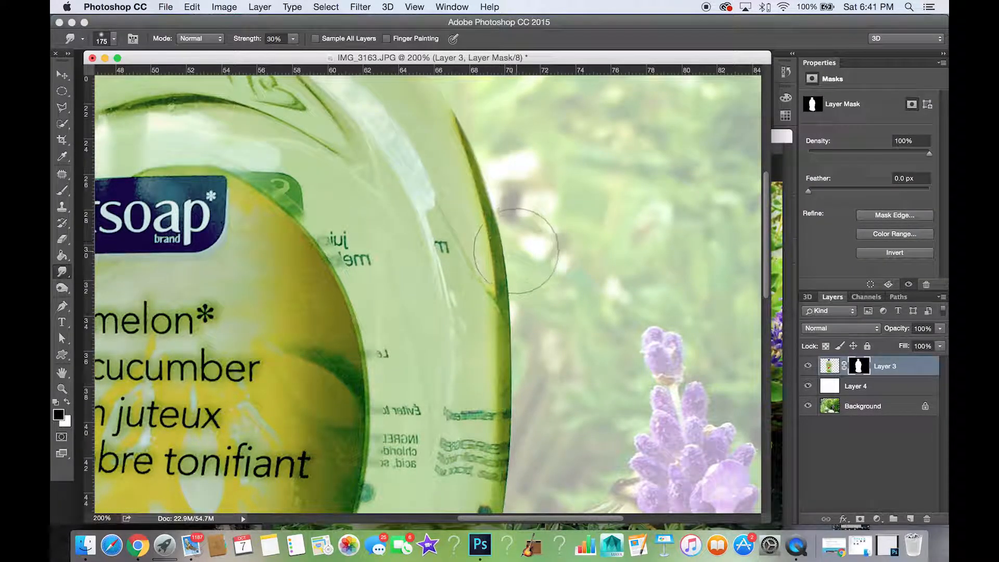
- Smudge the mask edge down the bottle's right side beside the label, enlarging the brush to 300 px
key(bracketright)
key(bracketright)
key(bracketright)
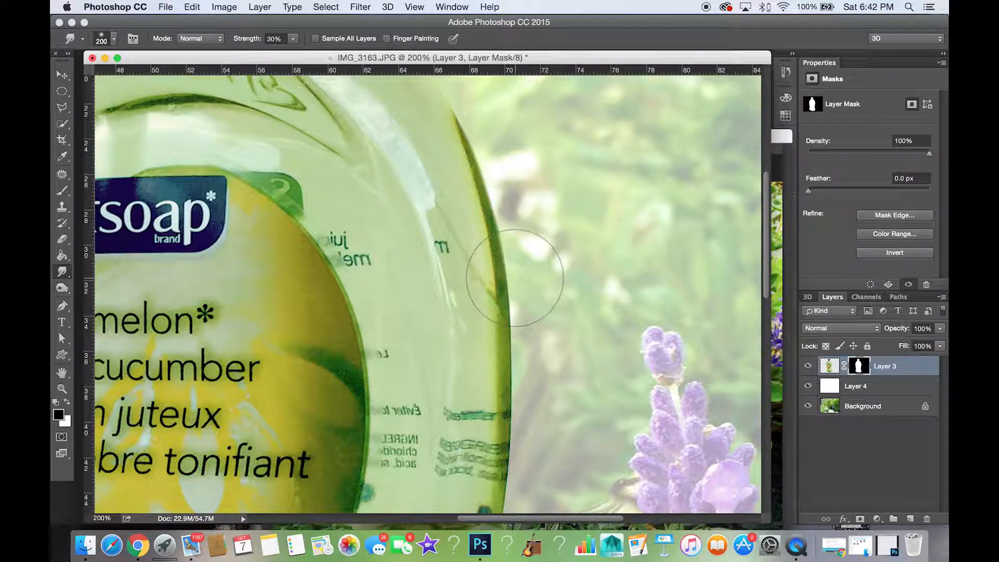
scroll(516, 278, down, 4)
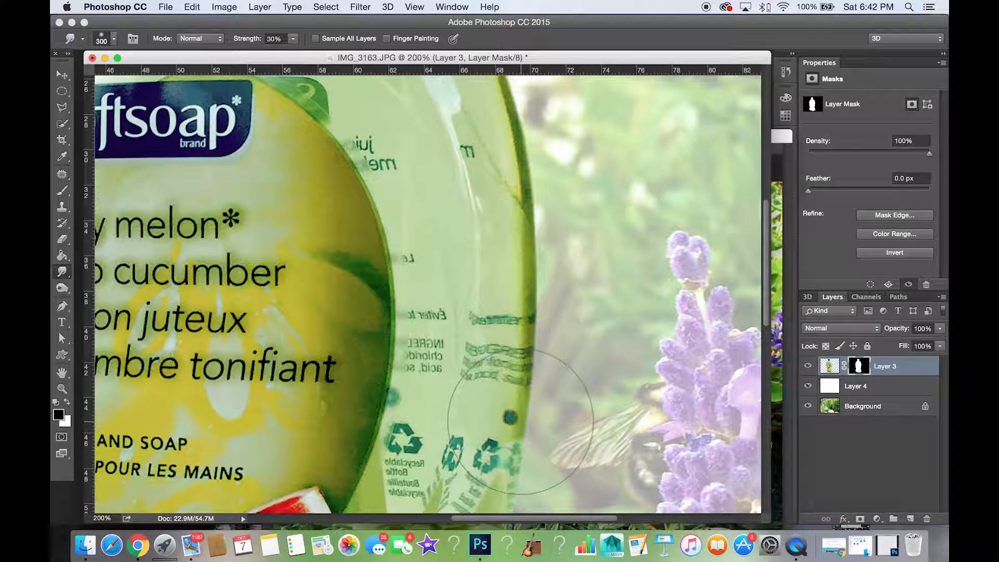
drag(555, 421, 573, 248)
- Smudge the mask edge along the bottle's lower right side with the brush at 125 px and at 200 px
scroll(535, 423, down, 2)
key(bracketleft)
key(bracketleft)
key(bracketleft)
key(bracketleft)
key(bracketleft)
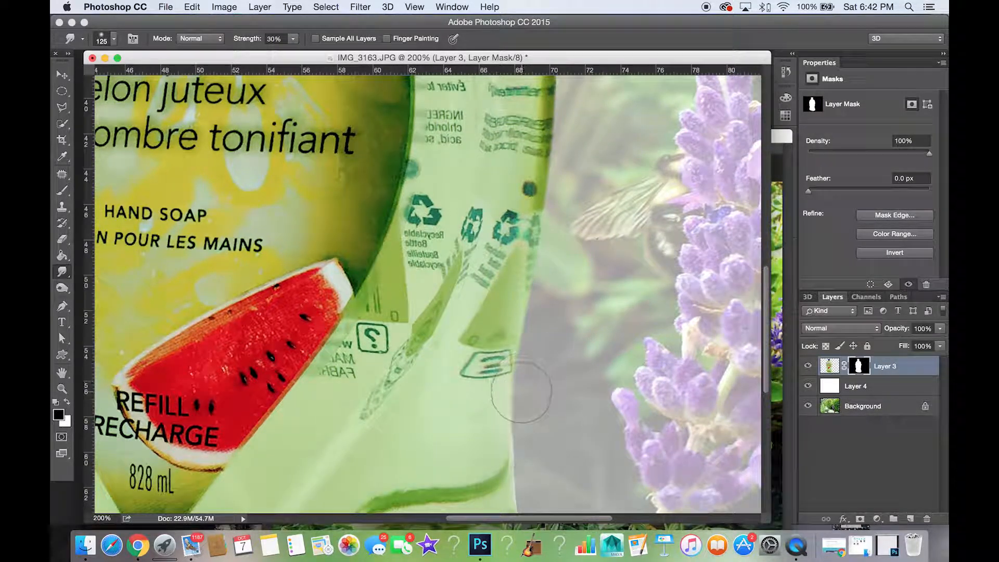
scroll(520, 454, down, 8)
key(bracketright)
key(bracketright)
key(bracketright)
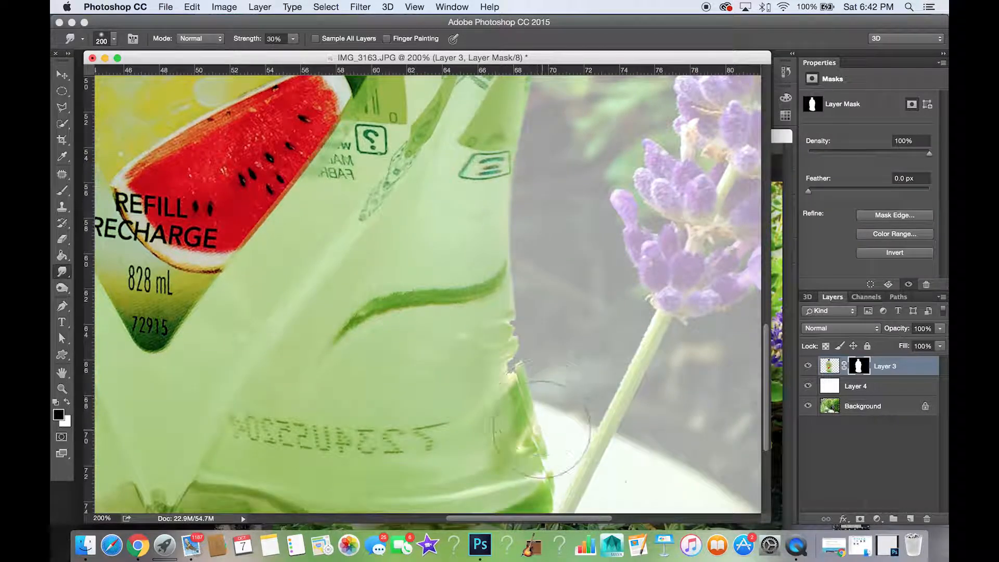
- Smudge the mask edge around the bottle's base and up its left side to the cap with the 200 px brush
scroll(546, 365, down, 5)
scroll(609, 363, down, 2)
scroll(333, 474, left, 7)
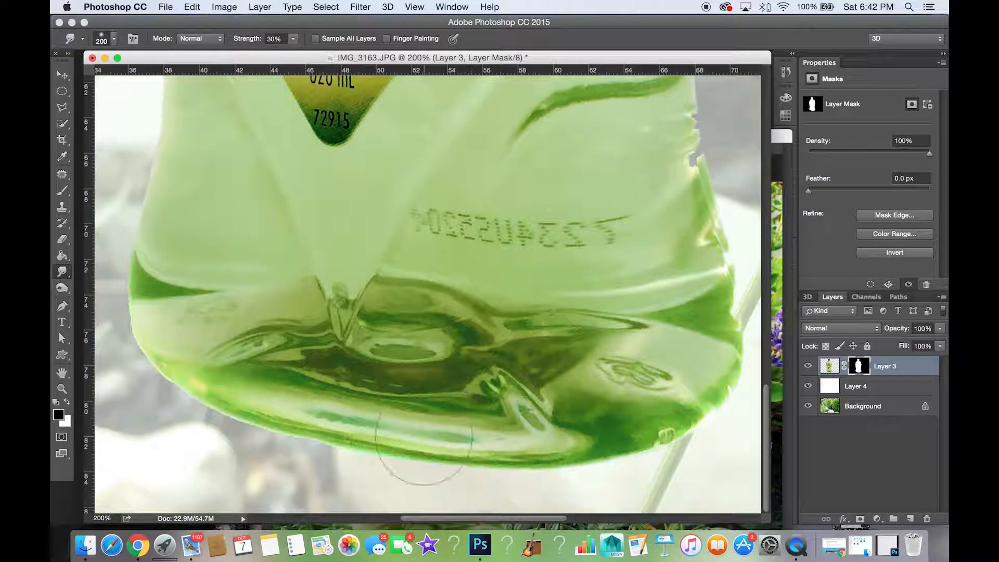
scroll(437, 404, left, 2)
scroll(437, 404, up, 1)
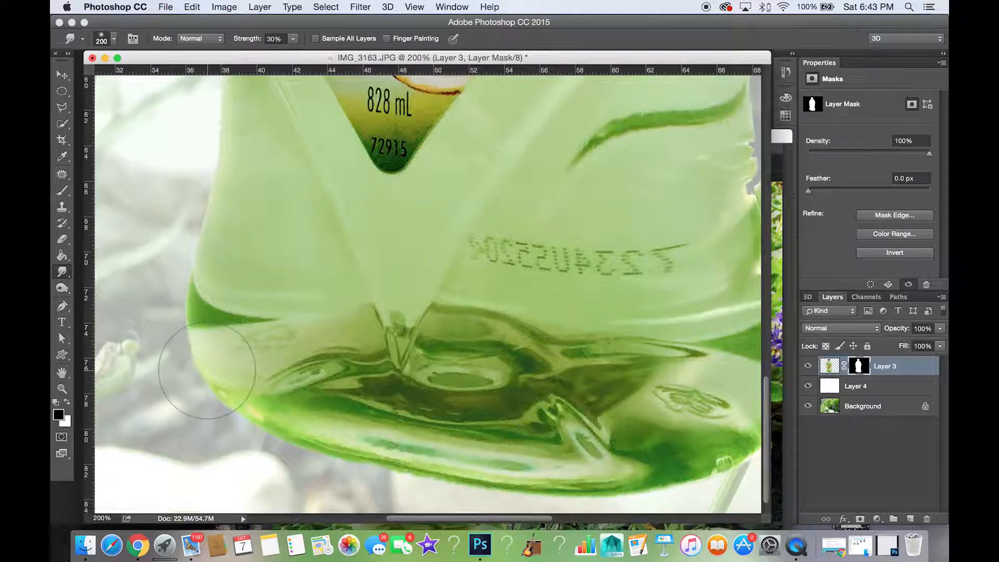
scroll(293, 173, up, 16)
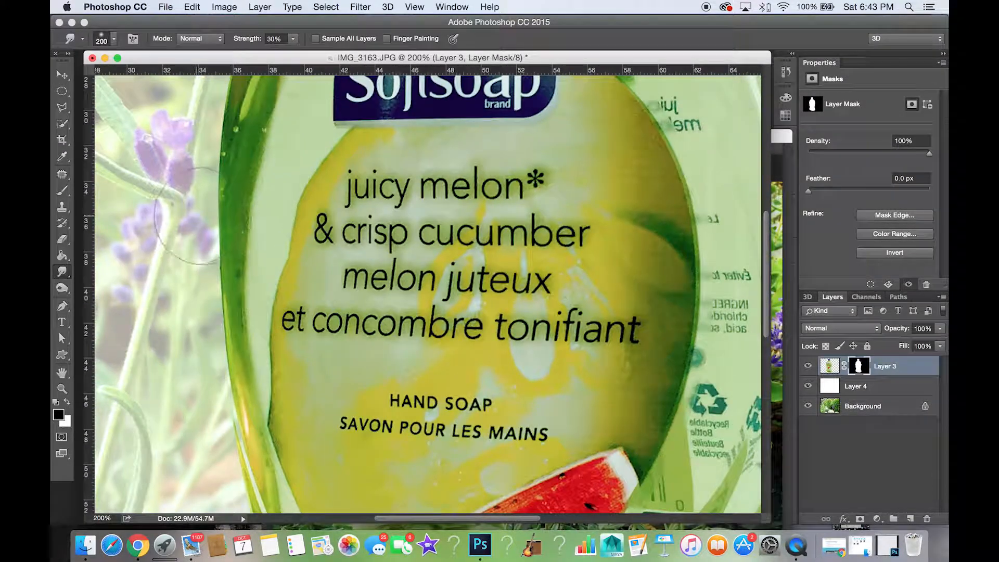
scroll(263, 305, up, 15)
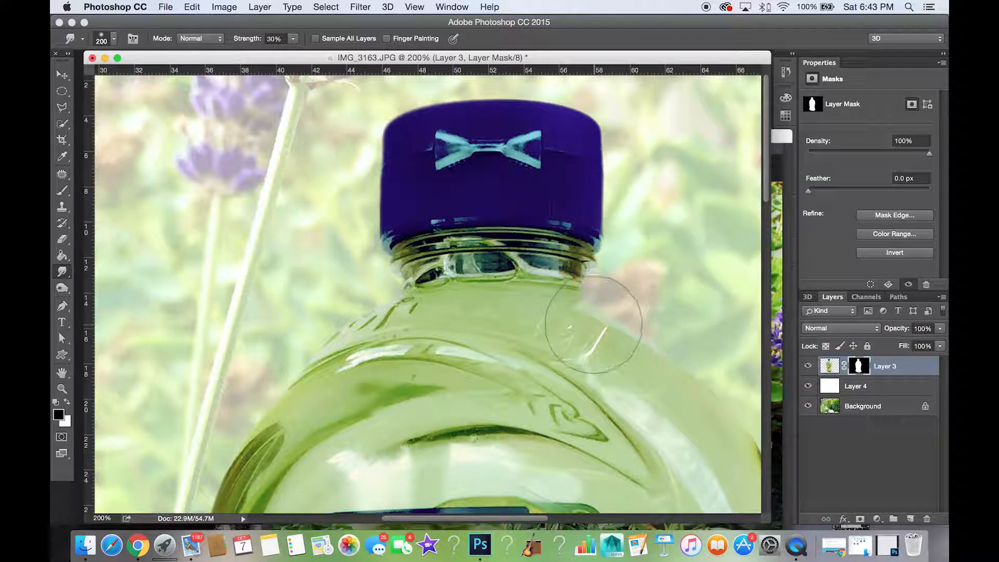
key(z)
alt+click(600, 310)
alt+click(600, 311)
drag(612, 465, 683, 486)
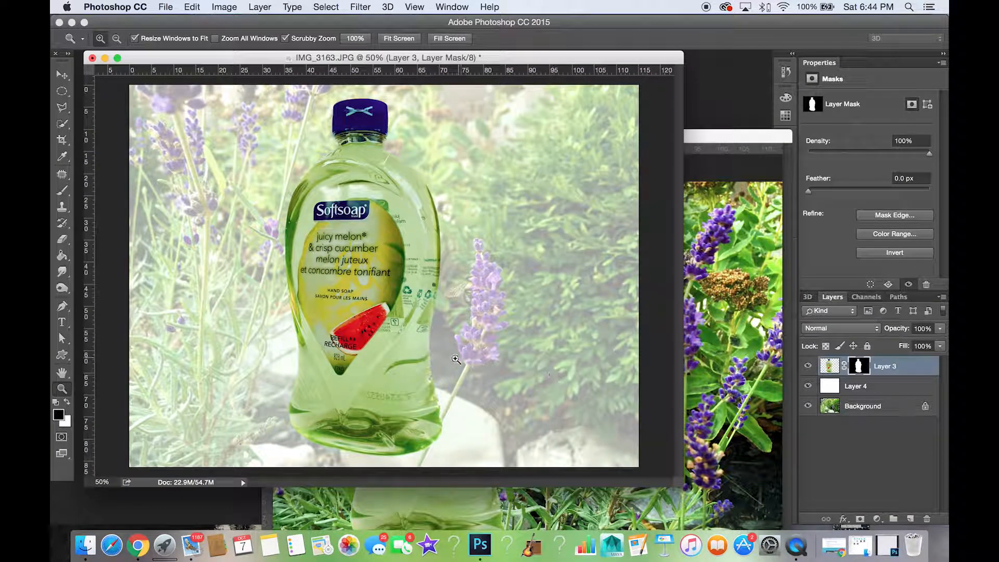
right_click(861, 367)
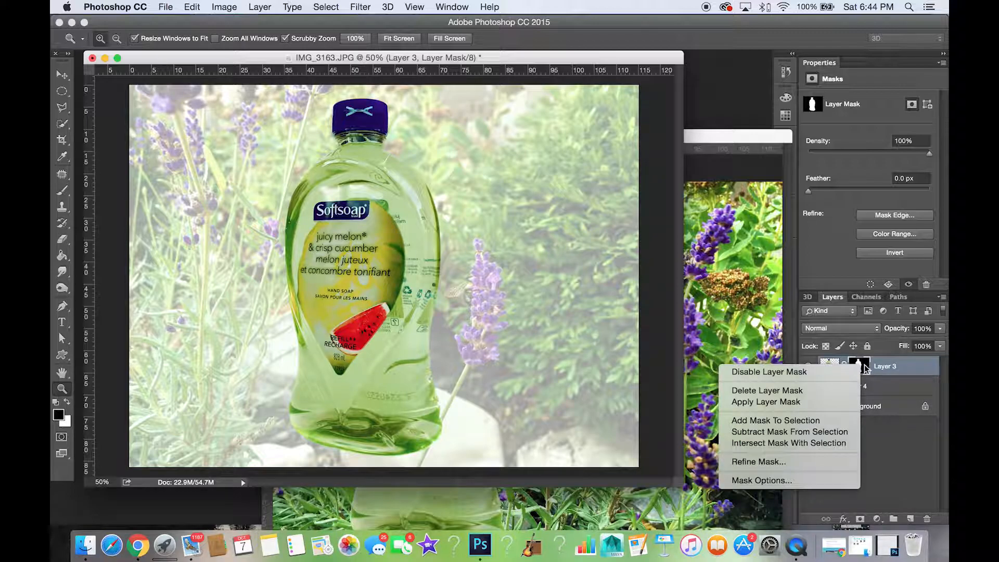
click(843, 372)
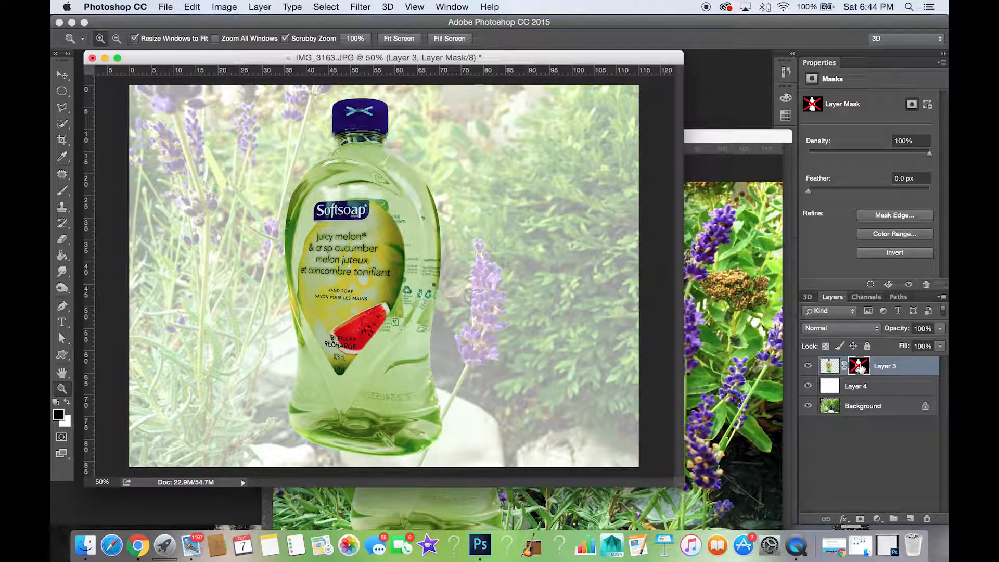
right_click(861, 368)
click(857, 367)
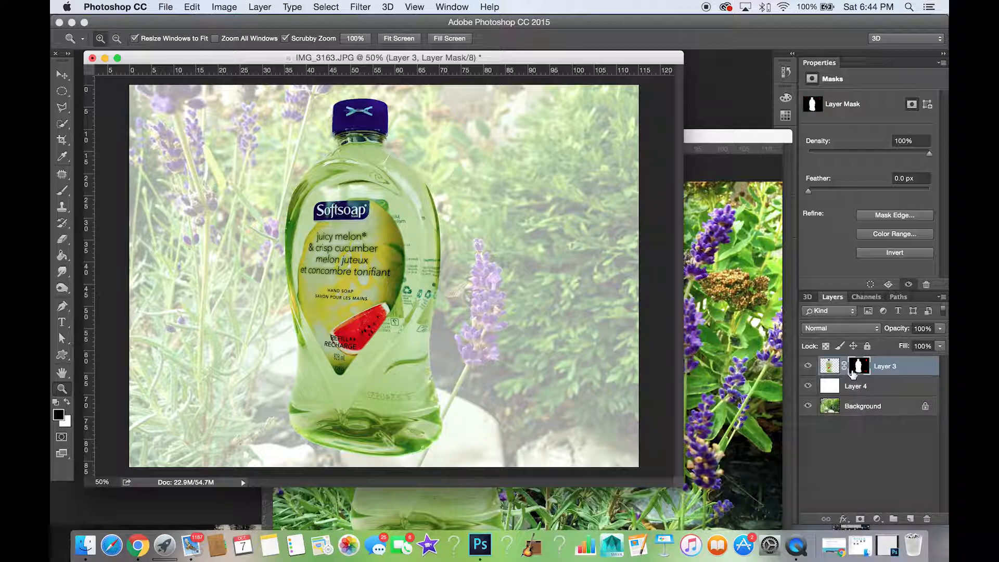
- Apply the layer mask permanently to the Layer 3 bottle
right_click(858, 369)
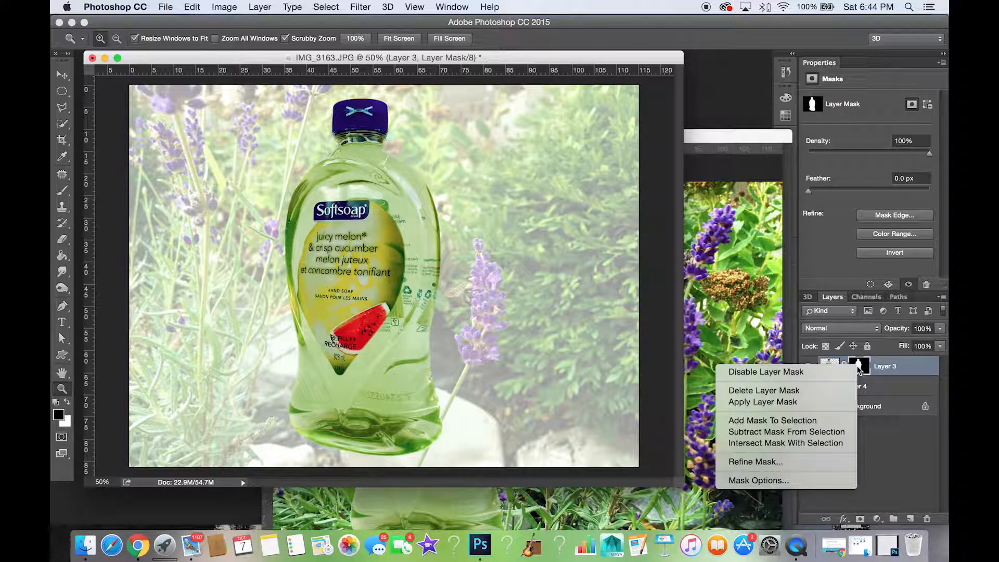
click(828, 402)
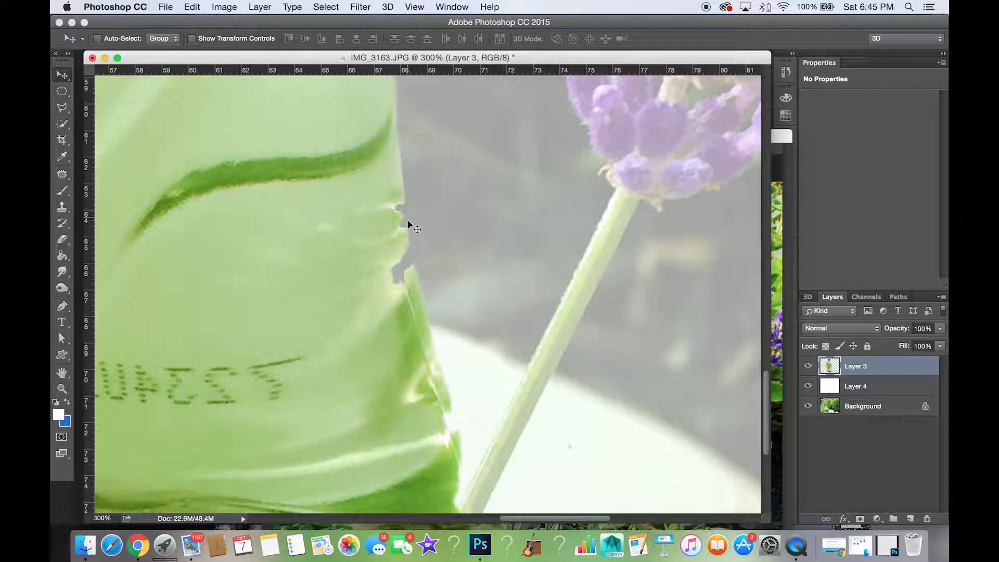
- Fill the torn notches on the bottle's lower right edge with the Clone Stamp, reducing the brush from 100 to 45 px
click(64, 207)
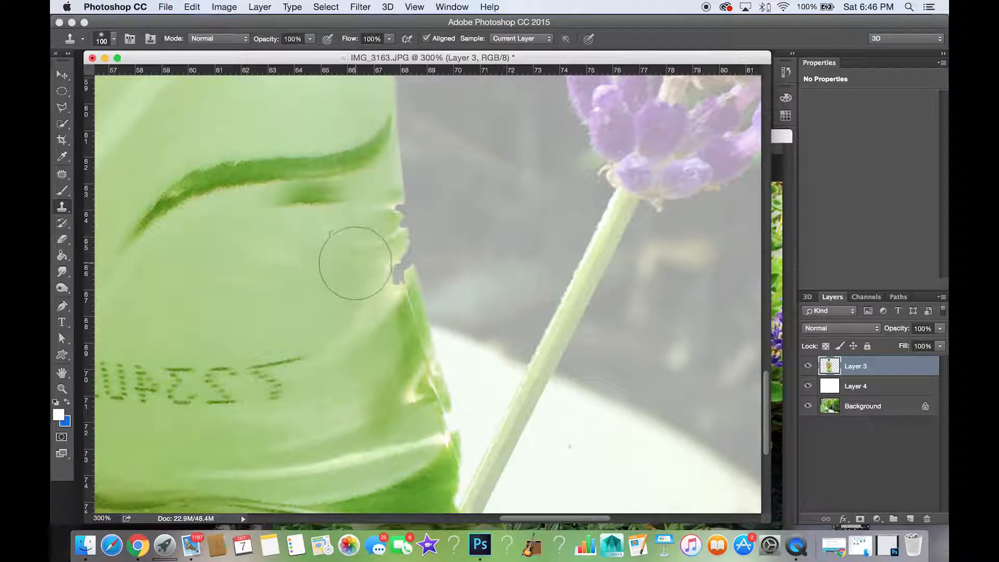
alt+click(354, 264)
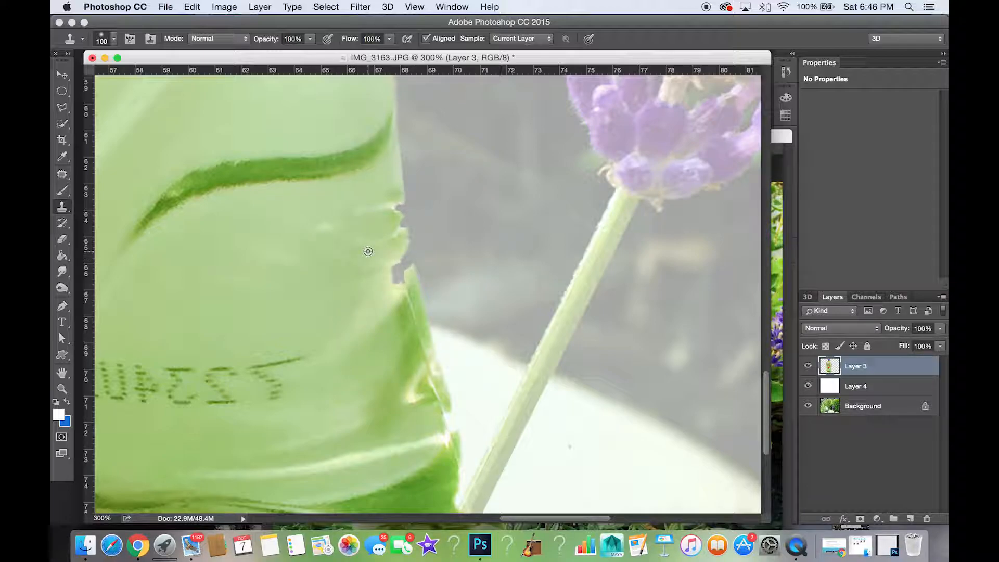
drag(389, 265, 394, 274)
key(bracketleft)
key(bracketleft)
key(bracketleft)
key(bracketleft)
key(bracketleft)
key(bracketleft)
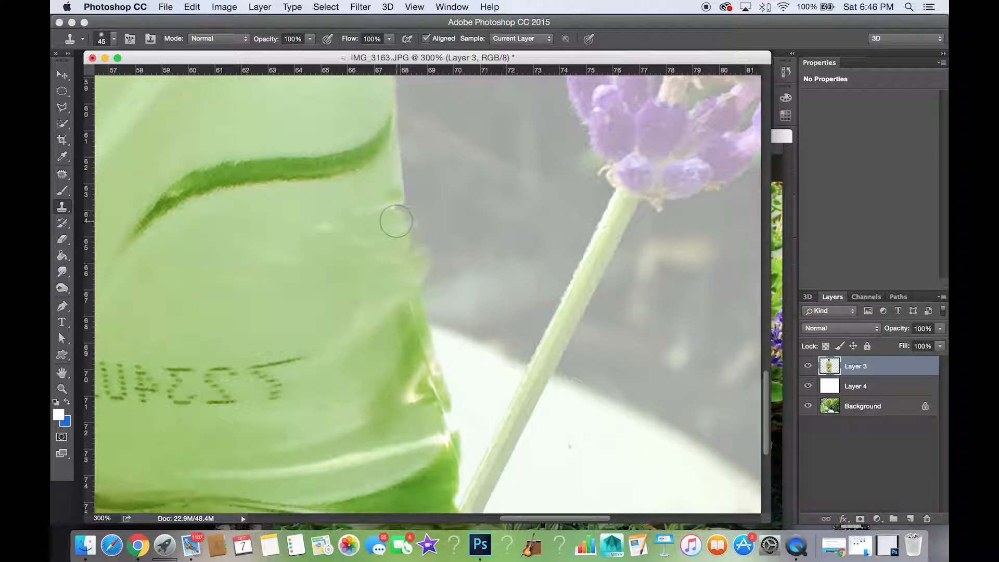
- Clone clean edge areas over the remaining nicks below the dark green curve and near the bottle's base, using the 45 px brush
scroll(409, 232, up, 5)
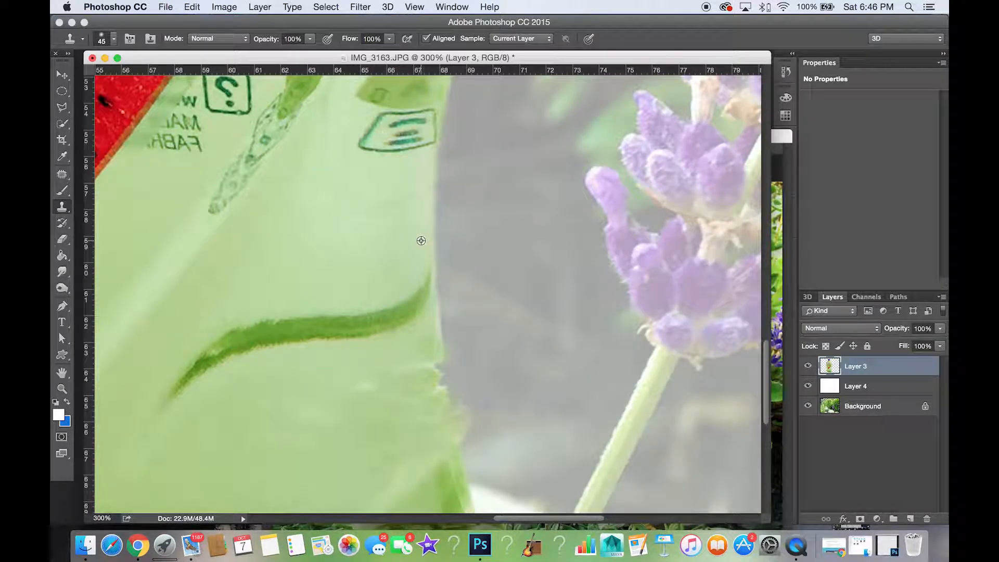
alt+click(426, 242)
drag(440, 379, 440, 385)
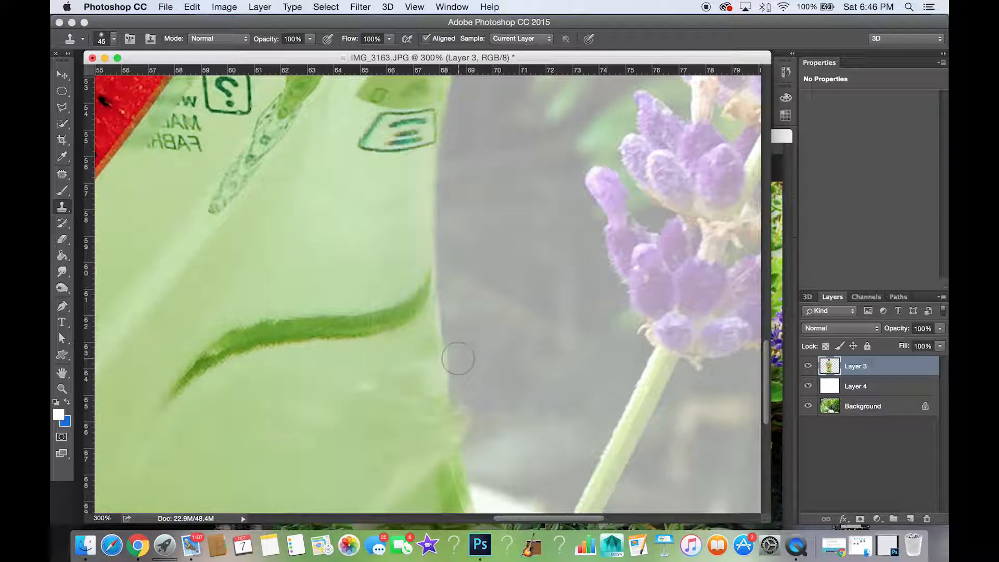
drag(453, 350, 454, 178)
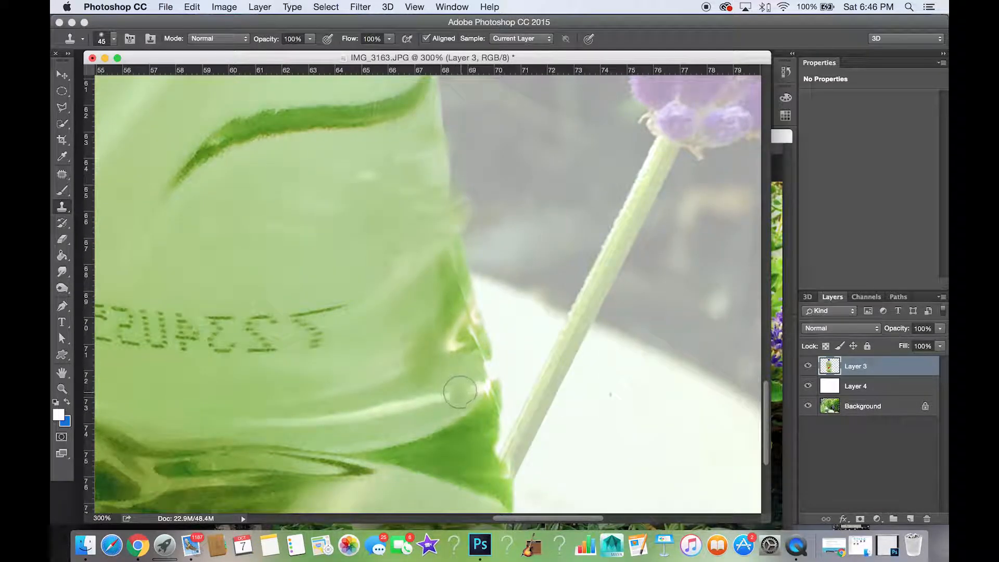
alt+click(463, 383)
mouse_move(490, 389)
mouse_down()
mouse_move(472, 368)
mouse_move(488, 363)
mouse_move(485, 397)
mouse_up()
- Smudge the bright jagged patch on the bottle's lower right edge with a much smaller brush
click(62, 272)
key(bracketleft)
key(bracketleft)
key(bracketleft)
key(bracketleft)
key(bracketleft)
key(bracketleft)
key(bracketleft)
key(bracketleft)
key(bracketleft)
key(bracketleft)
key(bracketleft)
key(bracketleft)
mouse_move(481, 335)
mouse_down()
mouse_move(471, 351)
mouse_move(480, 359)
mouse_up()
- Erase the cloned overspill outside the bottle's lower right edge with a 40 px eraser
key(z)
alt+click(429, 364)
click(486, 326)
click(487, 326)
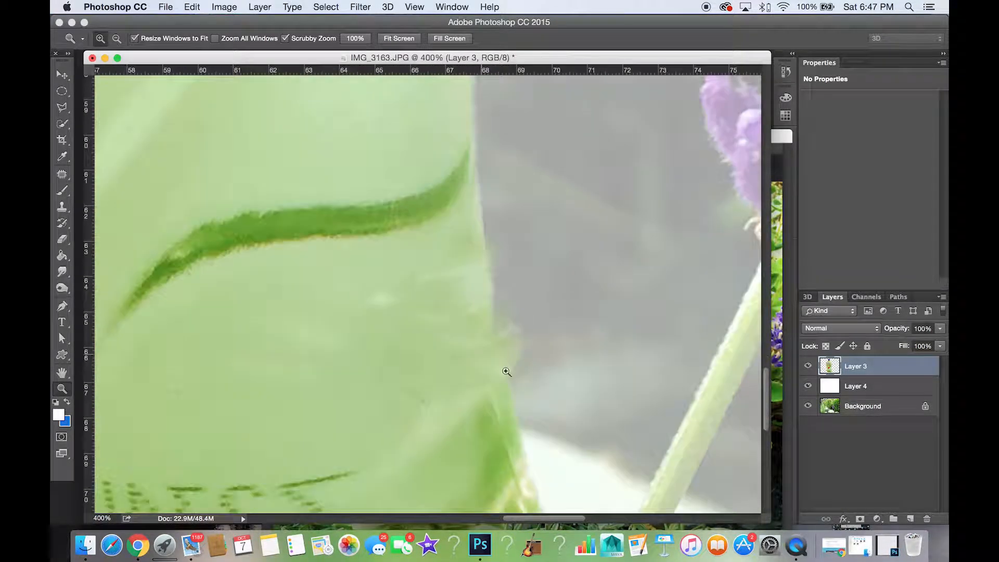
click(62, 239)
key(bracketleft)
key(bracketleft)
key(bracketleft)
key(bracketleft)
key(bracketleft)
key(bracketleft)
key(bracketleft)
key(bracketleft)
key(bracketleft)
key(bracketleft)
key(bracketleft)
key(bracketleft)
key(bracketleft)
mouse_move(528, 325)
mouse_down()
mouse_move(528, 391)
mouse_move(513, 286)
mouse_move(528, 375)
mouse_up()
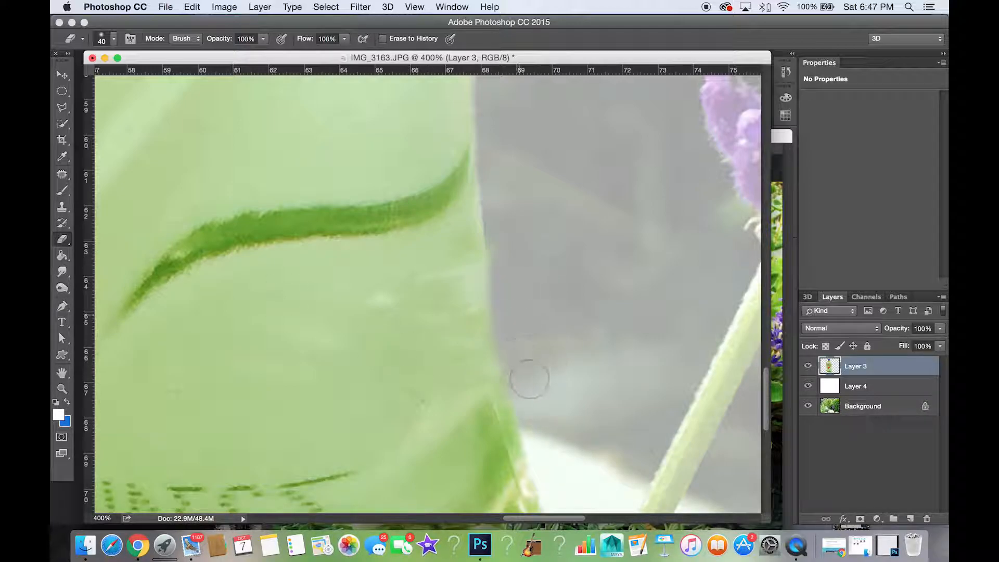
- Smooth the bottle's right edge just above the base with the Smudge tool at 20 px and 30% strength
scroll(554, 437, down, 5)
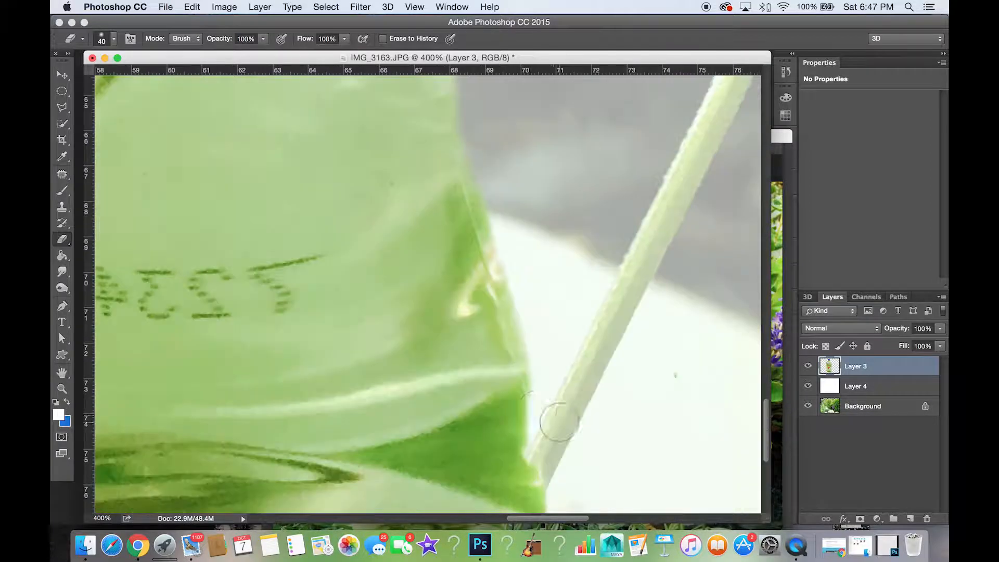
click(61, 274)
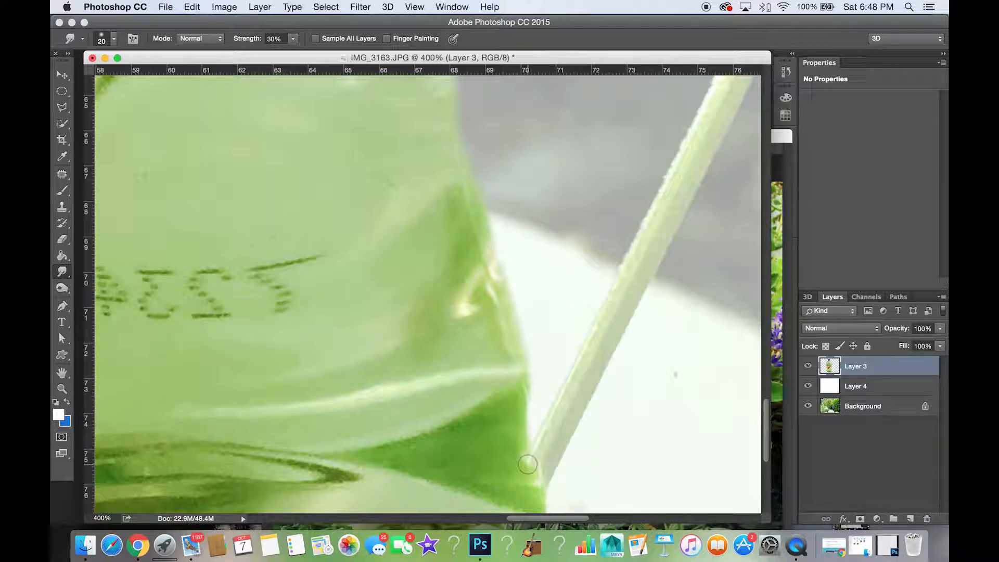
key(super+0)
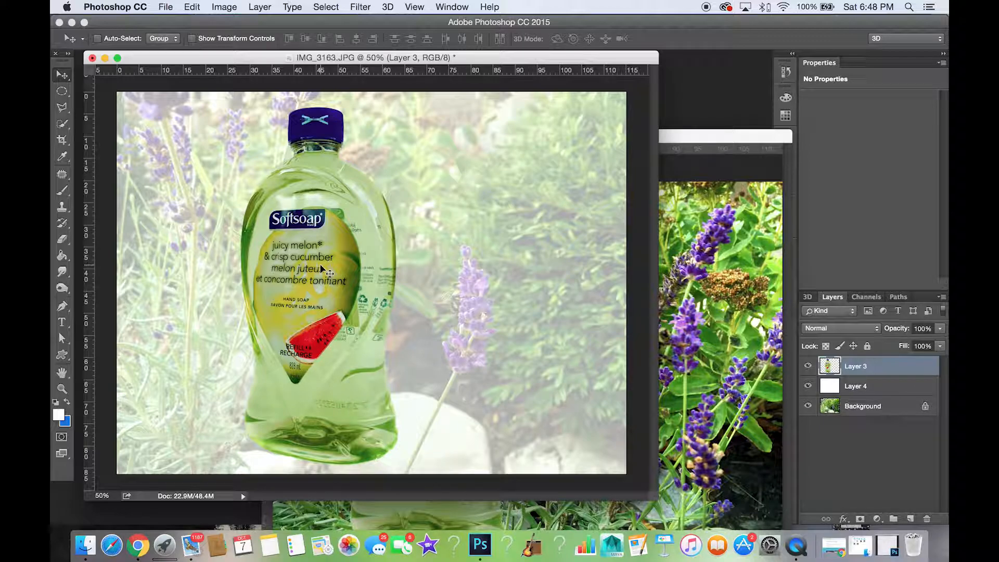
- Add a black-to-white linear Gradient Overlay to the bottle layer with the blend mode set to Soft Light
click(843, 519)
click(876, 468)
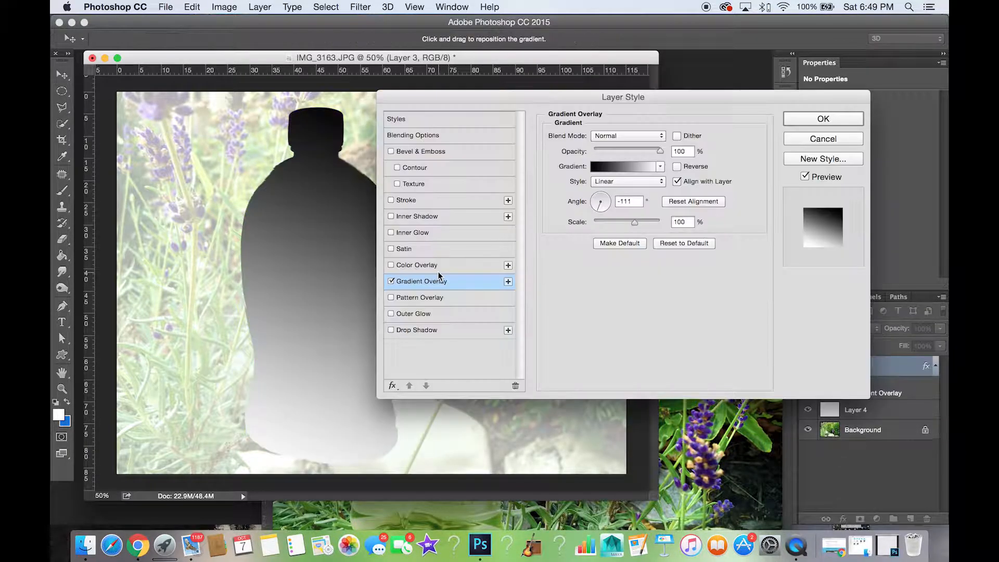
click(631, 135)
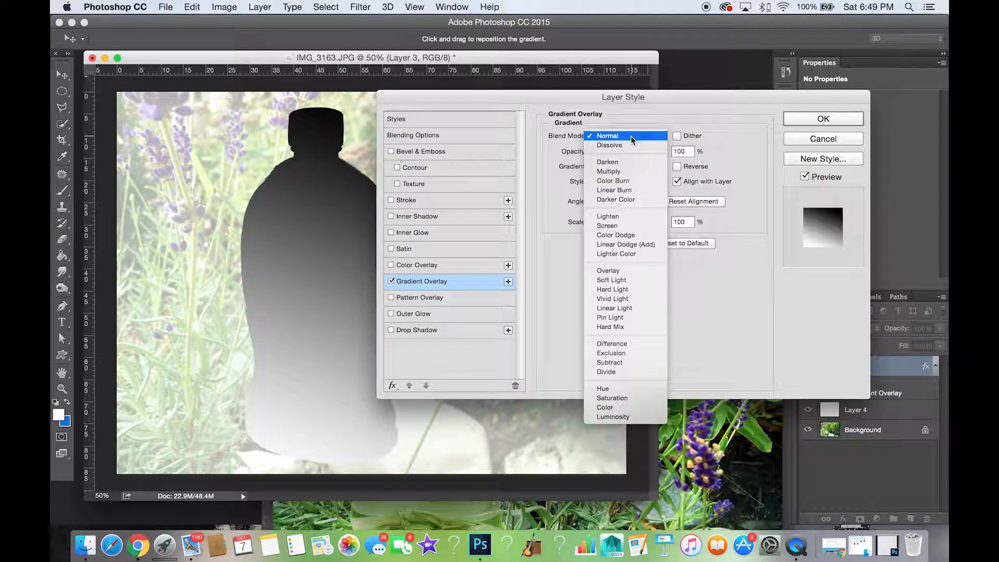
click(613, 283)
- Set the gradient overlay's angle to 122°, keep the Black, White gradient, and compare the bottle with and without the effect
click(599, 200)
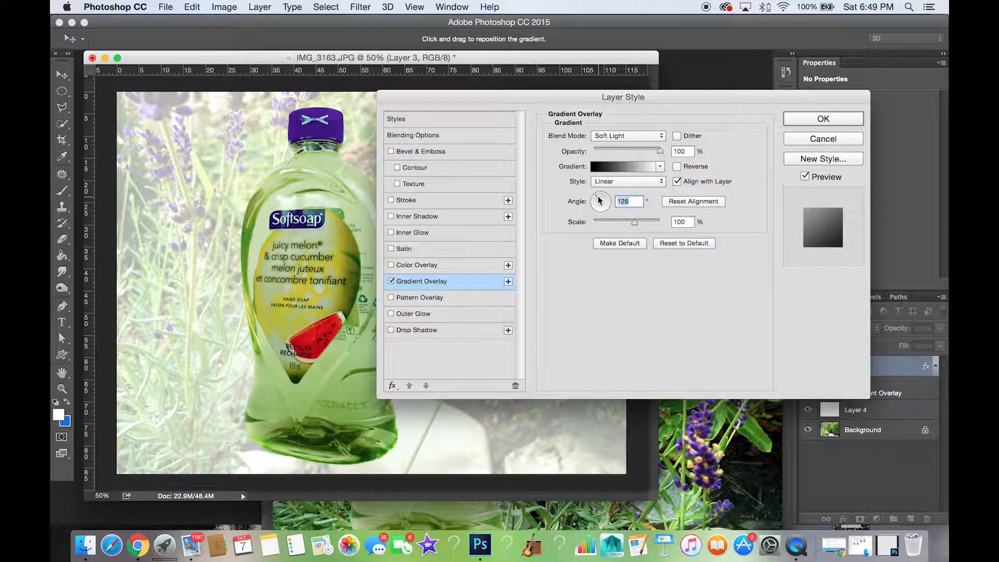
drag(653, 94, 730, 110)
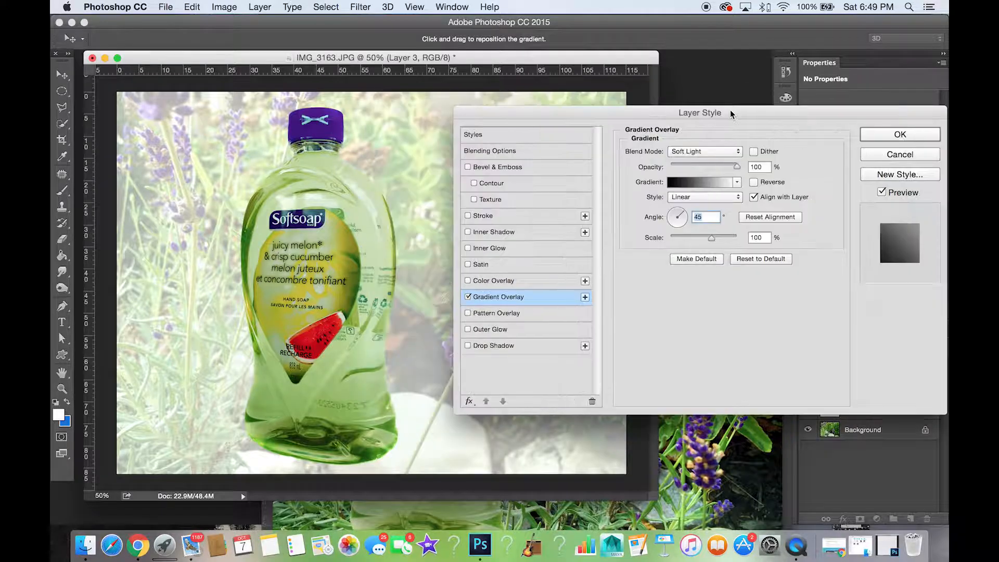
click(684, 216)
drag(684, 219, 676, 216)
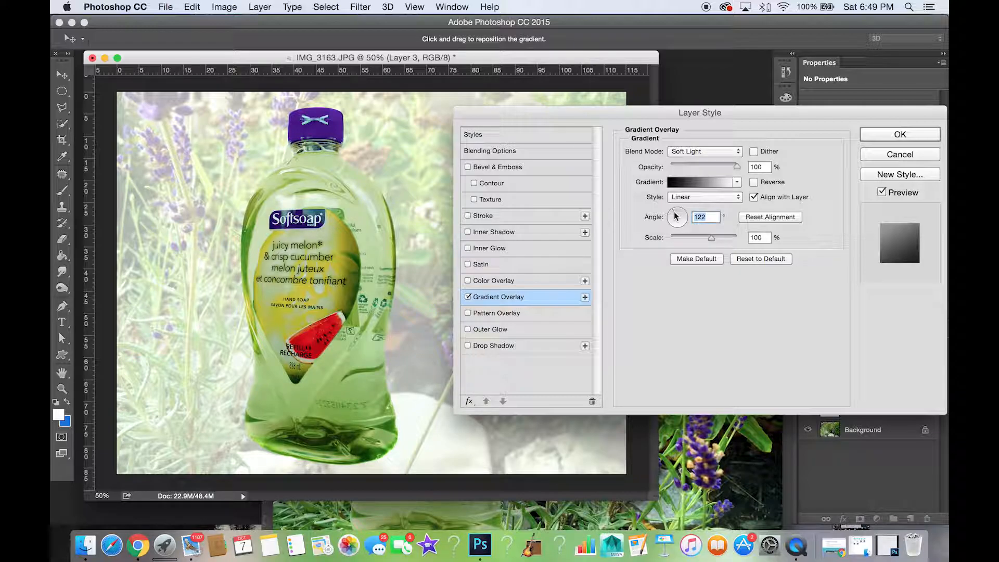
click(695, 183)
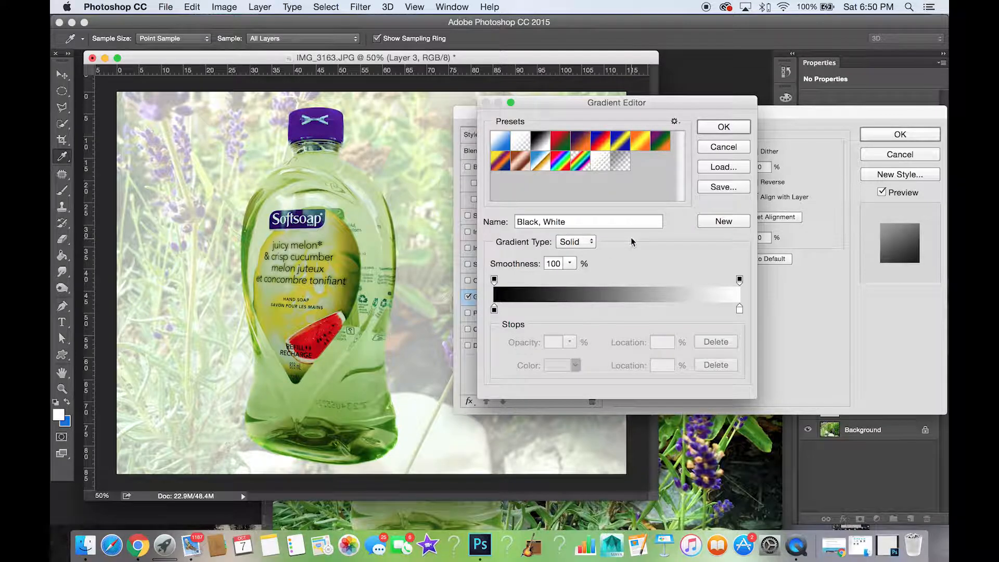
key(Return)
key(Return)
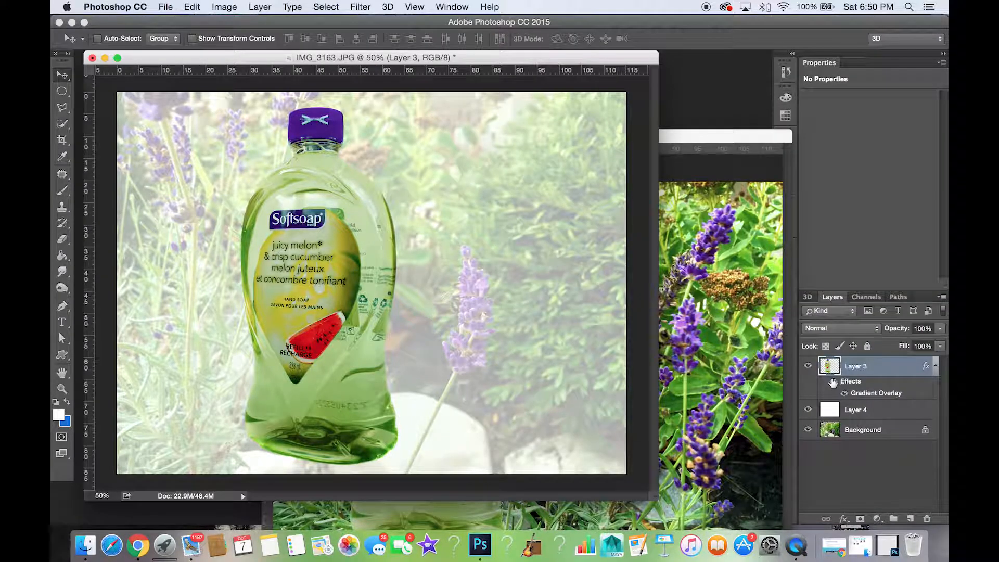
click(834, 382)
click(833, 382)
- Scale up the bottle proportionally and position it so its base is cropped by the photo's lower edge
drag(658, 498, 714, 530)
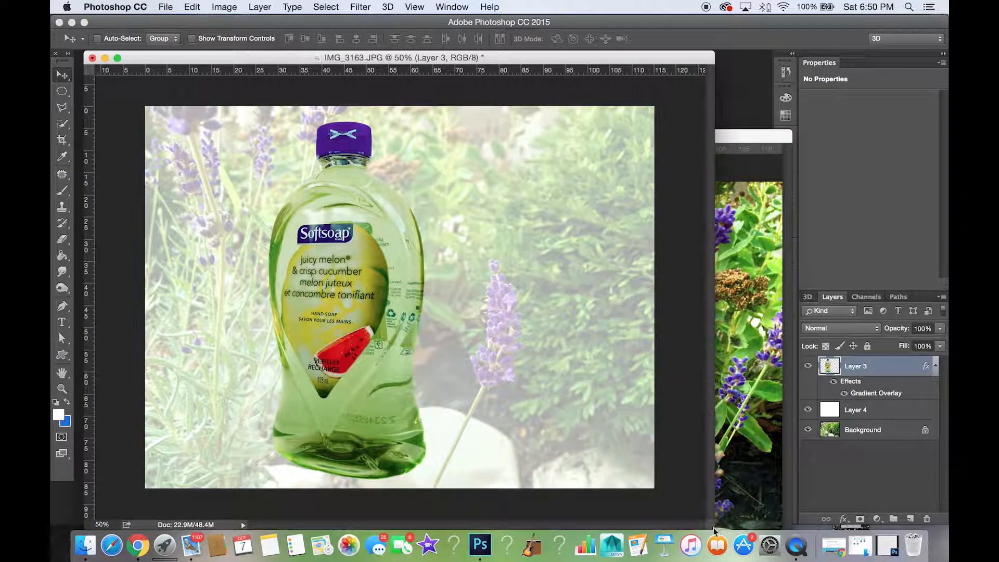
click(192, 7)
mouse_move(242, 273)
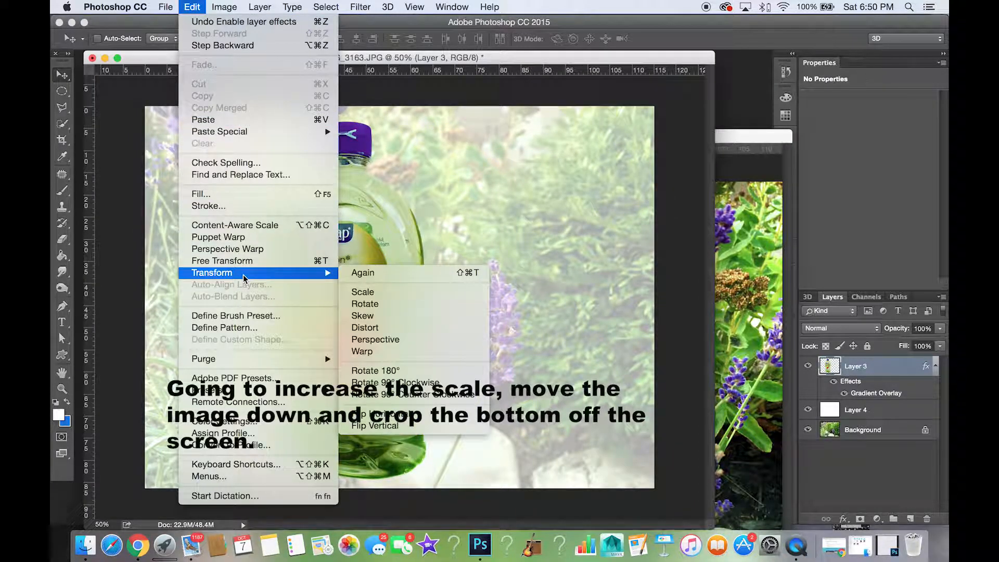
click(363, 292)
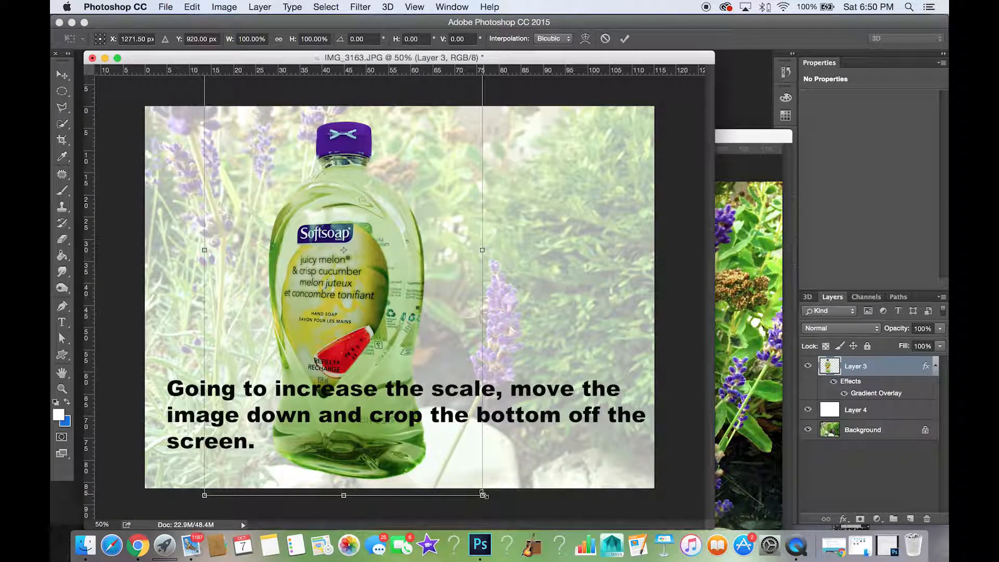
drag(484, 495, 545, 548)
drag(369, 318, 338, 318)
key(Return)
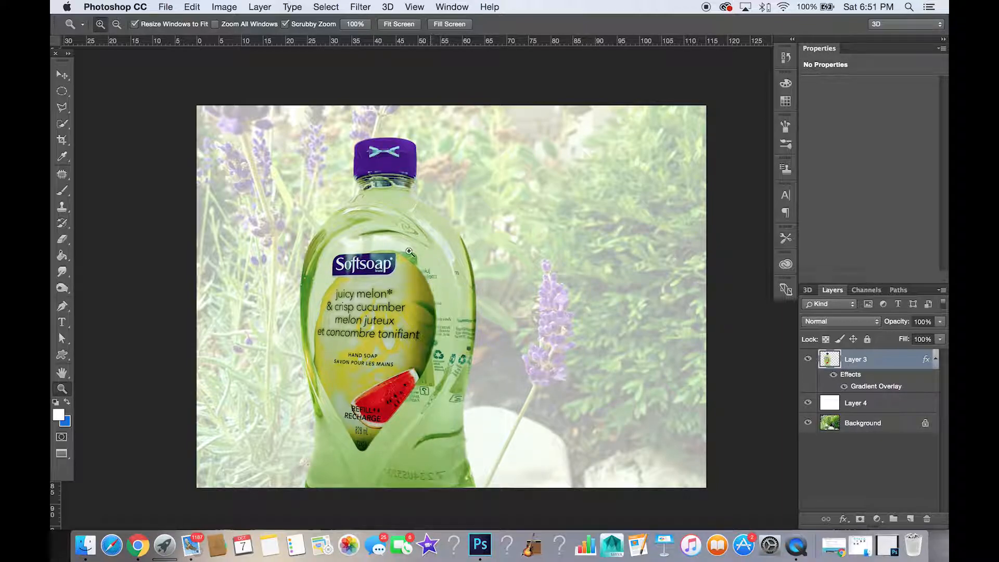
- Duplicate the bottle layer, hide the original, and darken the copy's edges with the Burn tool on Midtones at 32% exposure
drag(883, 364, 911, 519)
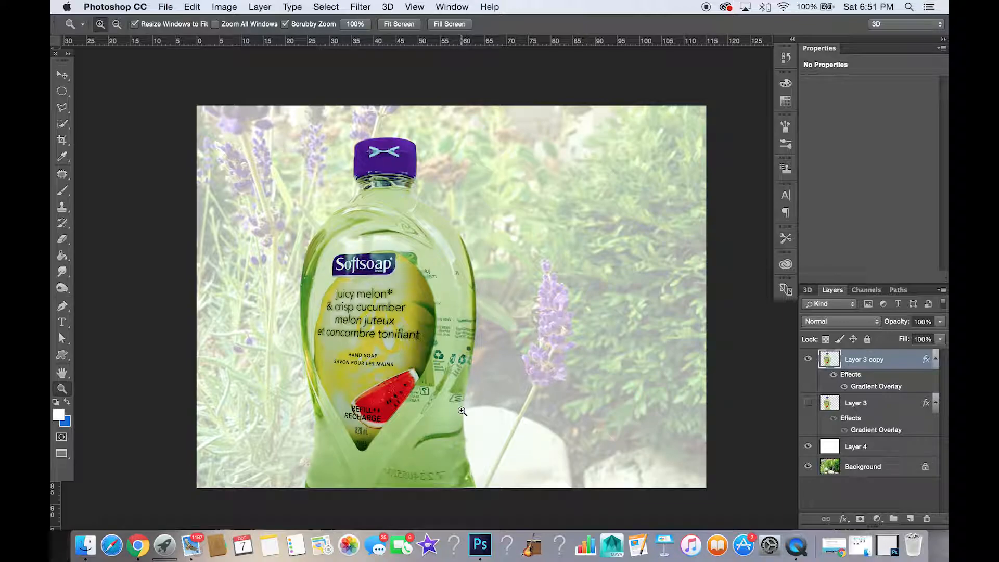
click(62, 288)
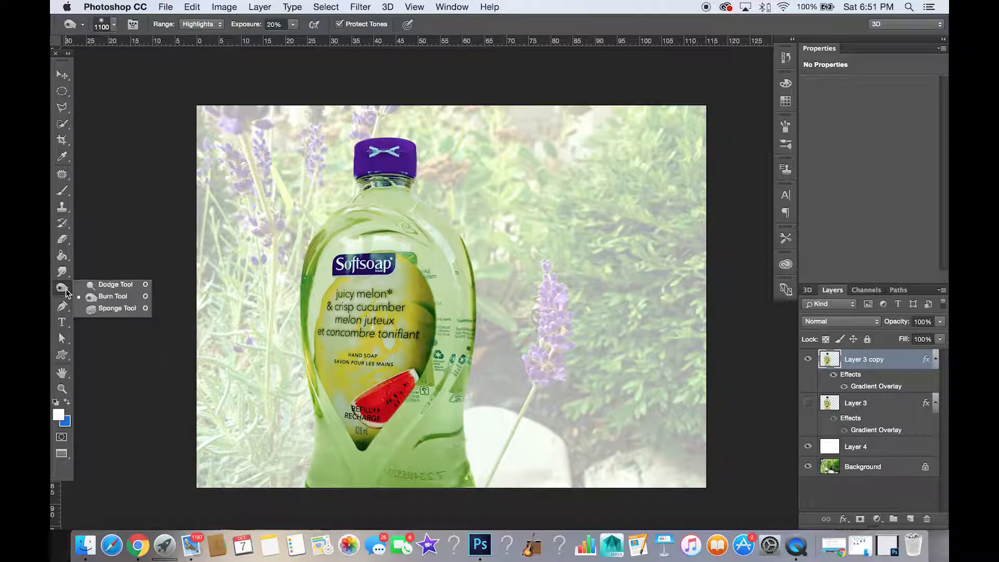
click(113, 296)
click(221, 25)
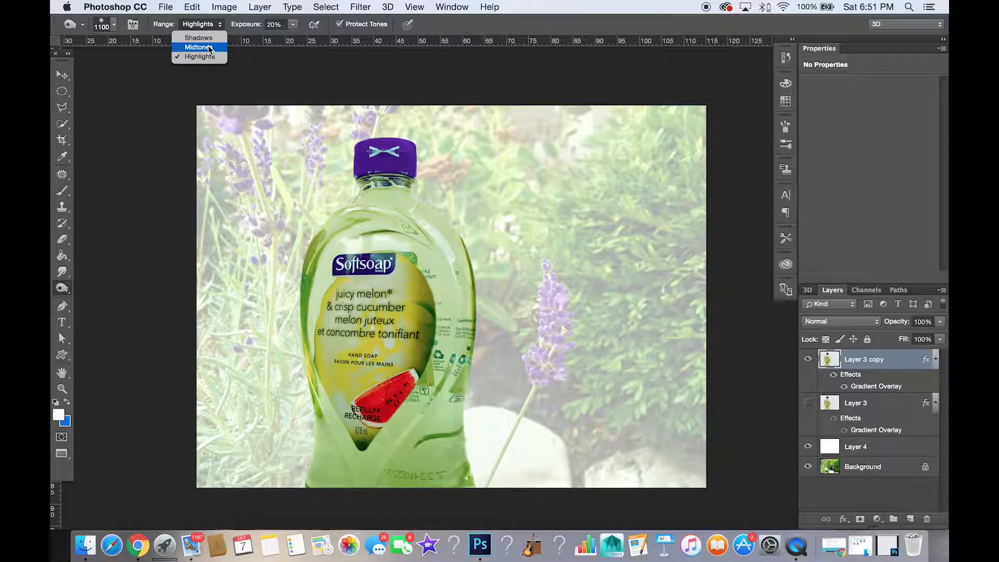
click(208, 47)
click(294, 25)
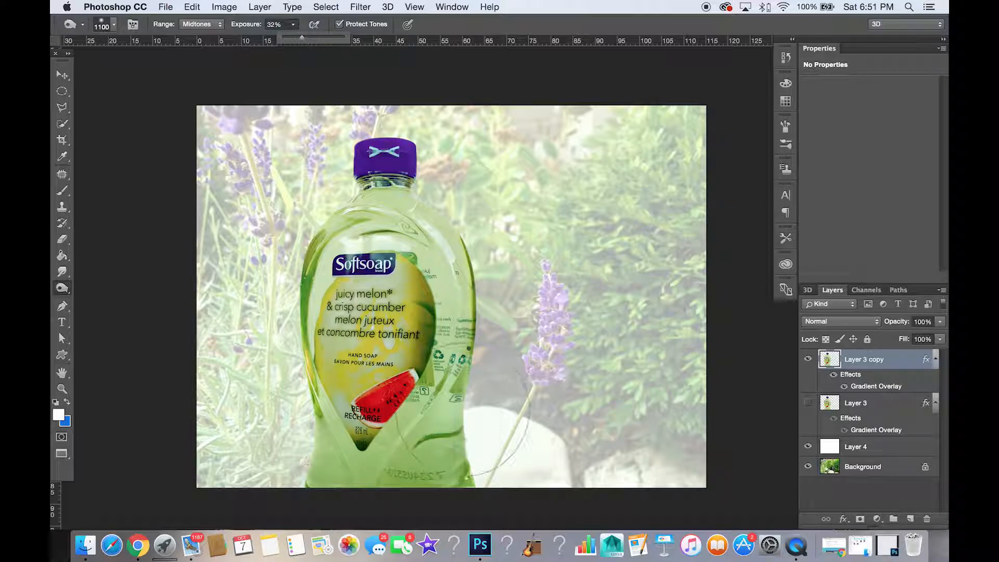
click(495, 440)
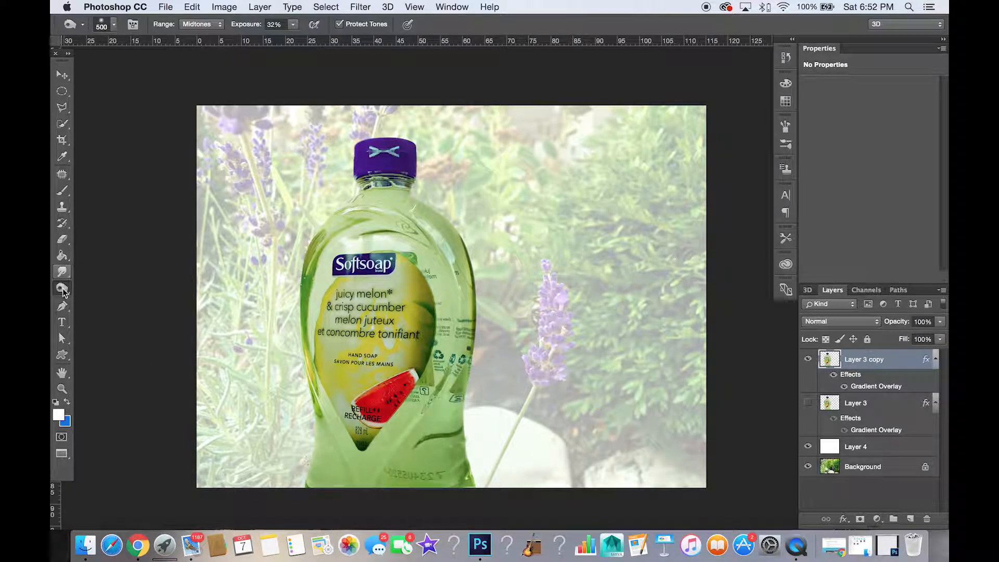
- Lighten the yellow label with a 900 px Dodge tool on Midtones at 28% exposure, and compare the copy with the original bottle
click(63, 289)
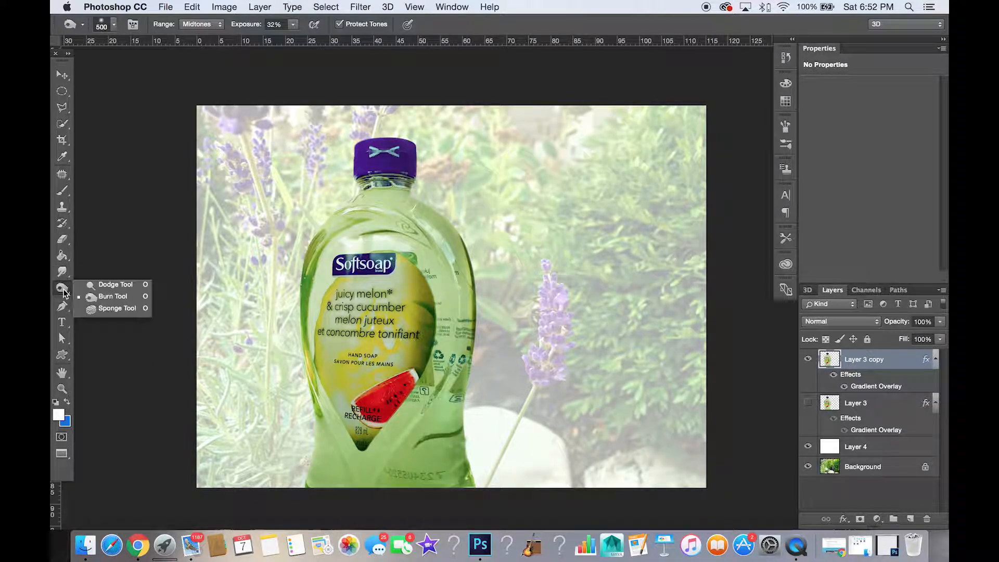
click(92, 287)
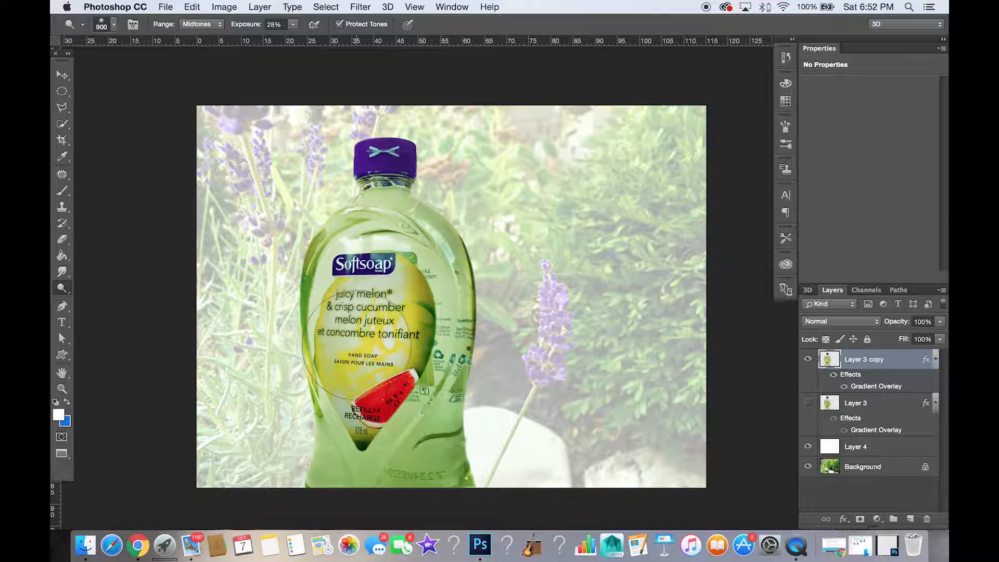
click(808, 403)
click(808, 360)
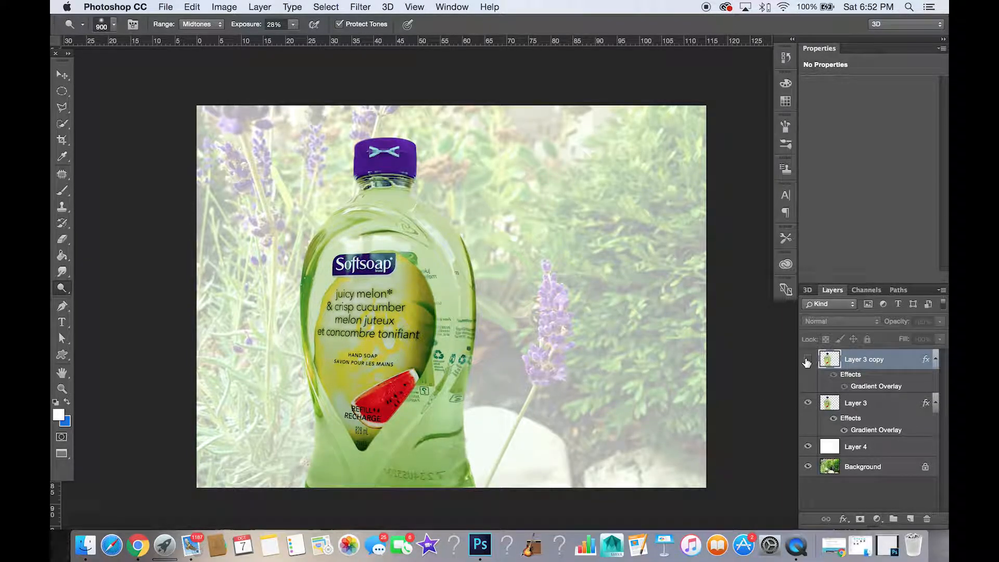
click(807, 360)
click(808, 360)
click(807, 360)
click(808, 360)
click(808, 361)
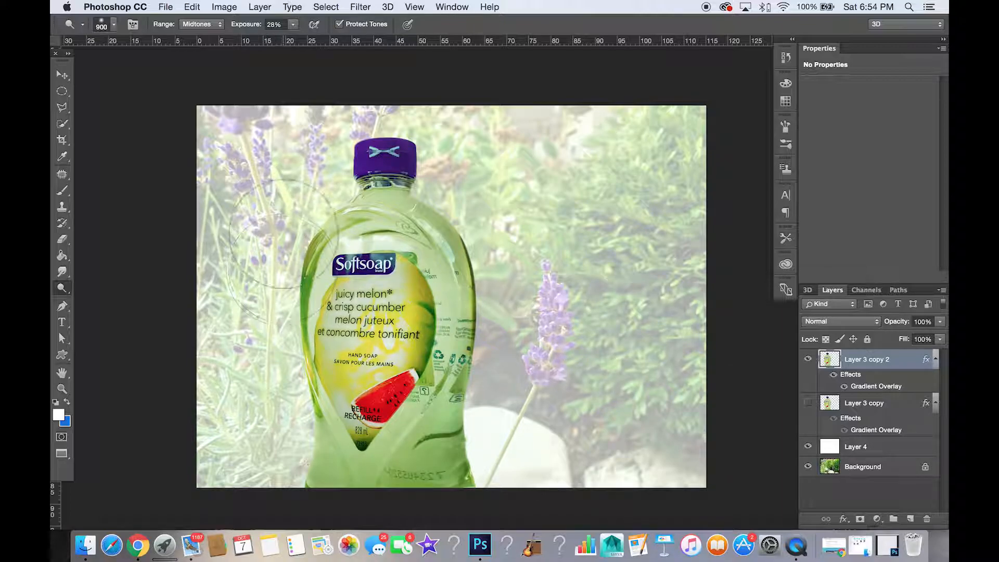
- Add a new layer beneath the bottle layers and draw a Neutral Density gradient fading from the photo's left edge behind the bottle
click(911, 520)
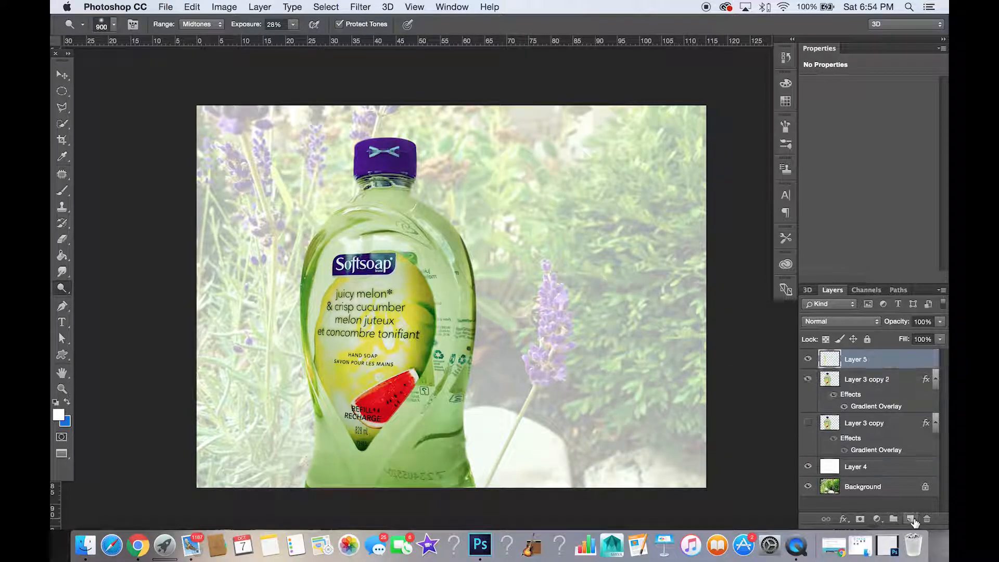
drag(880, 369, 873, 450)
key(g)
click(139, 25)
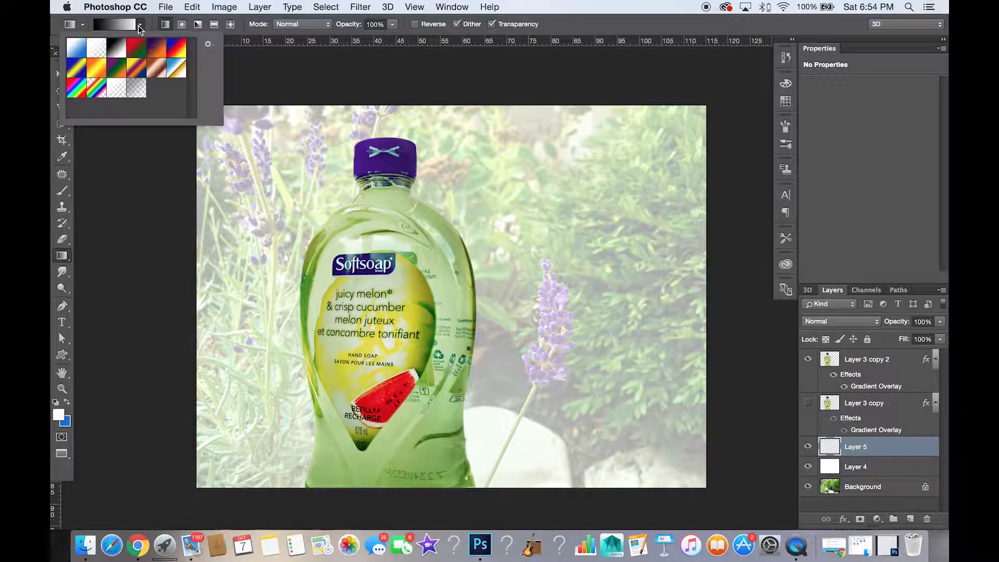
click(137, 89)
drag(186, 208, 489, 205)
key(v)
drag(288, 181, 218, 188)
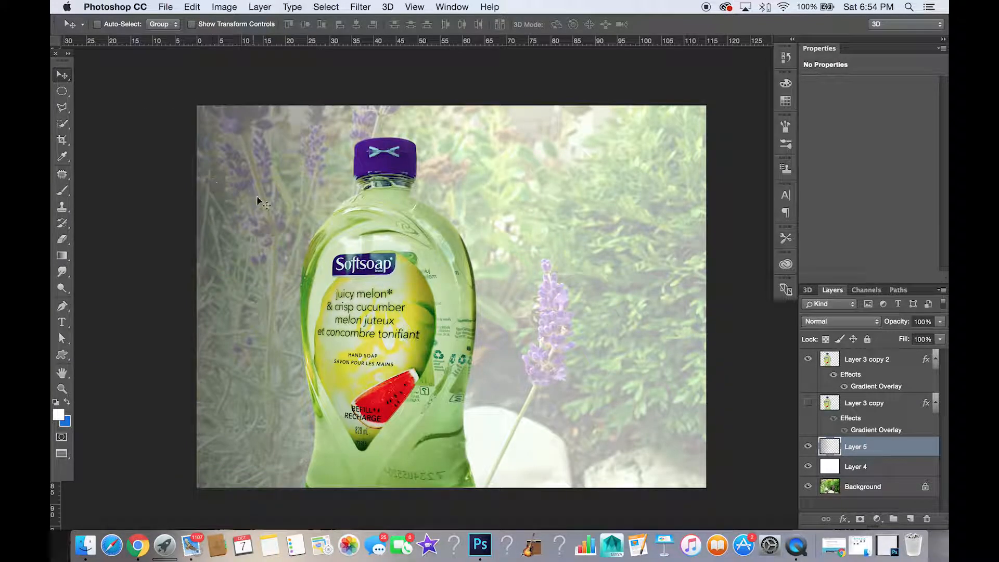
- Hide the grey gradient layer and draw a purple-to-transparent gradient from the photo's left edge on a new layer
click(808, 447)
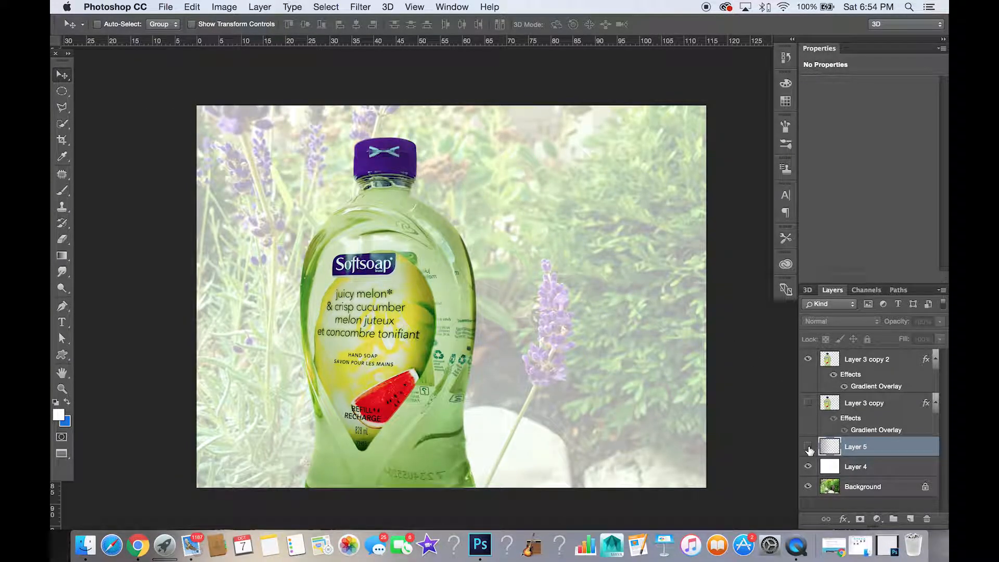
click(910, 519)
key(g)
click(108, 25)
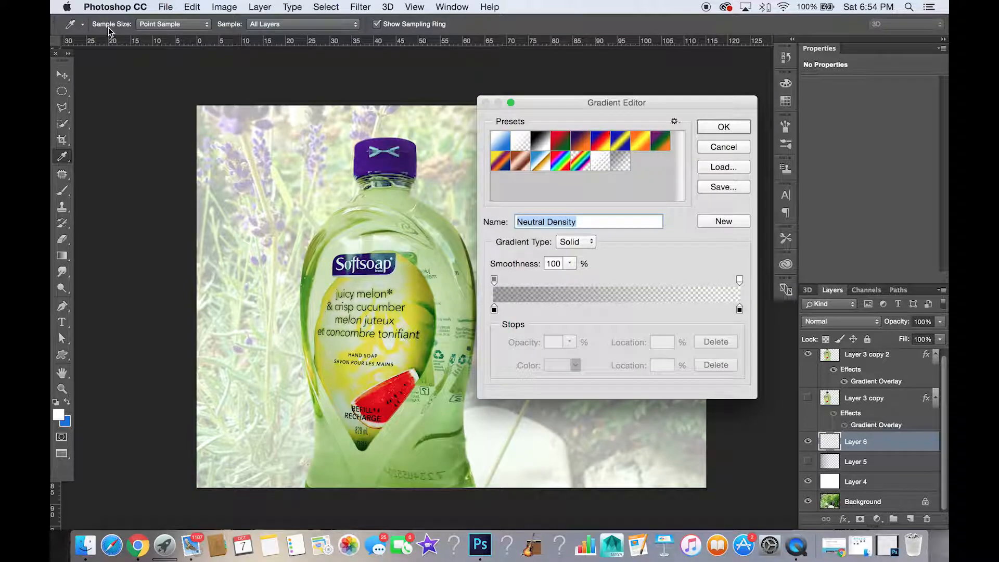
click(494, 310)
click(557, 366)
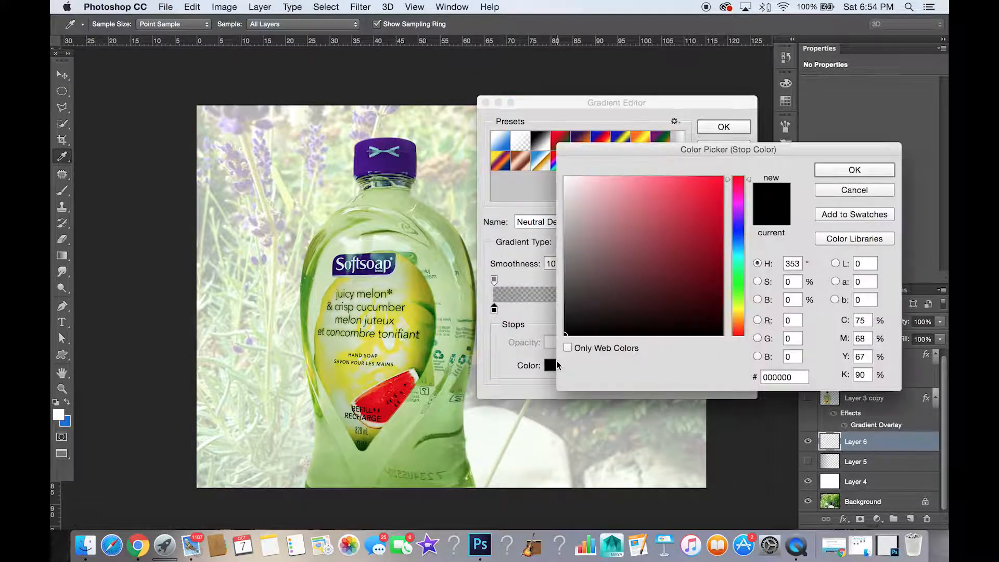
click(735, 287)
click(708, 252)
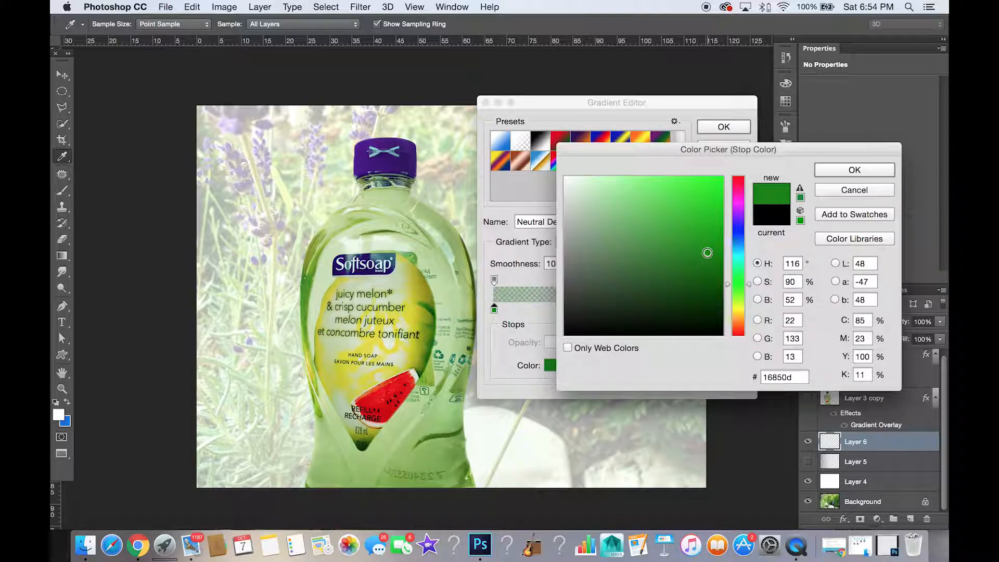
click(739, 213)
click(709, 252)
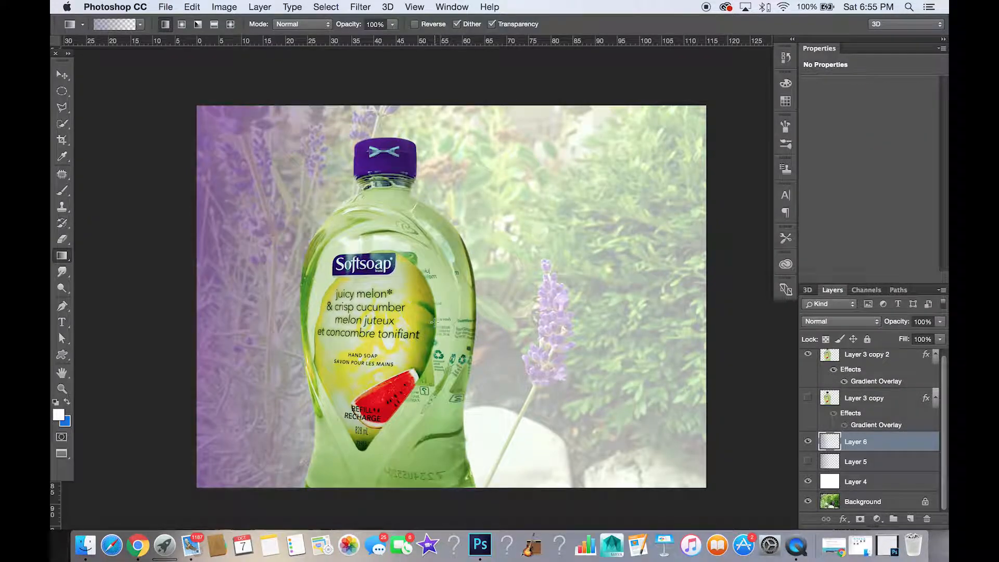
- Set the purple gradient layer to Hard Light after trying Soft Light, compare it on and off, and lower its opacity
click(880, 321)
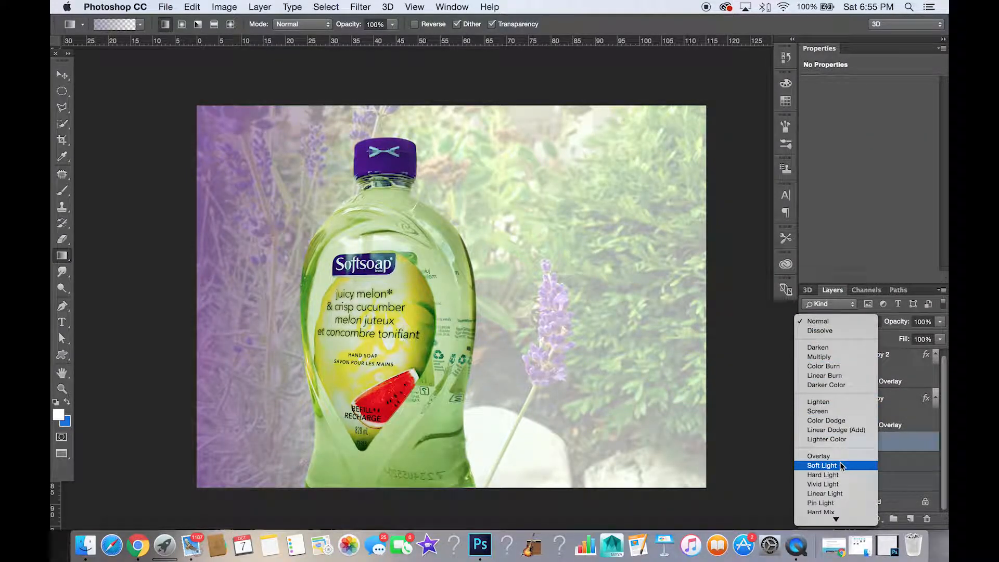
click(824, 463)
click(862, 321)
click(862, 331)
click(808, 442)
click(808, 442)
click(808, 442)
click(808, 442)
click(940, 322)
drag(914, 334, 920, 336)
- Hide the purple gradient layer and draw a green-to-transparent gradient from the photo's left edge on a new layer
click(809, 442)
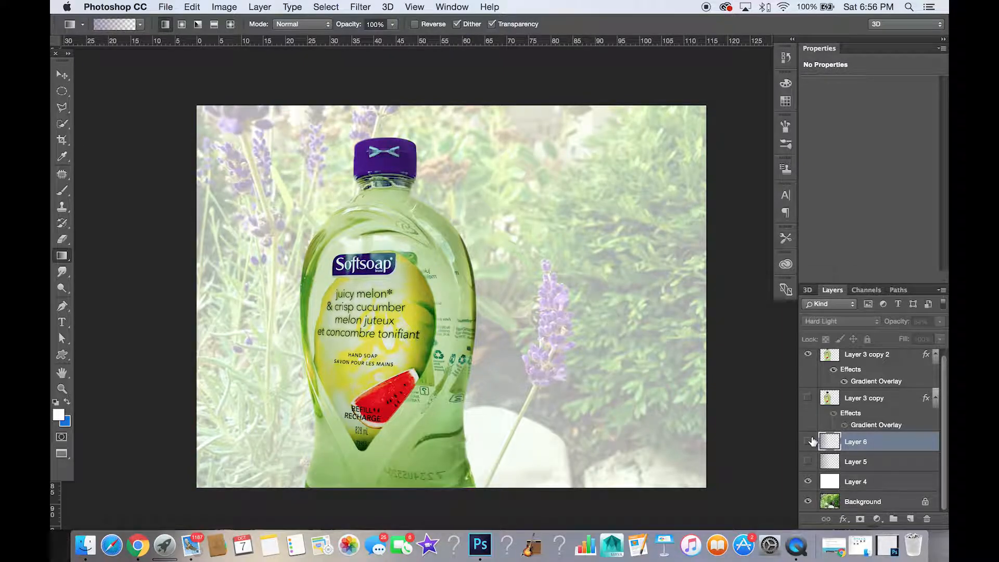
click(911, 519)
click(116, 25)
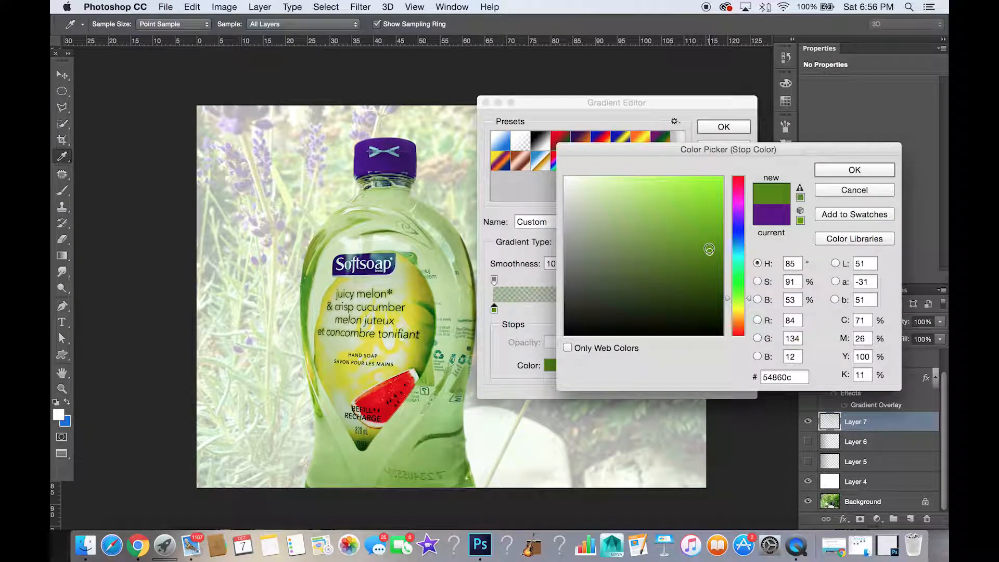
drag(710, 249, 707, 246)
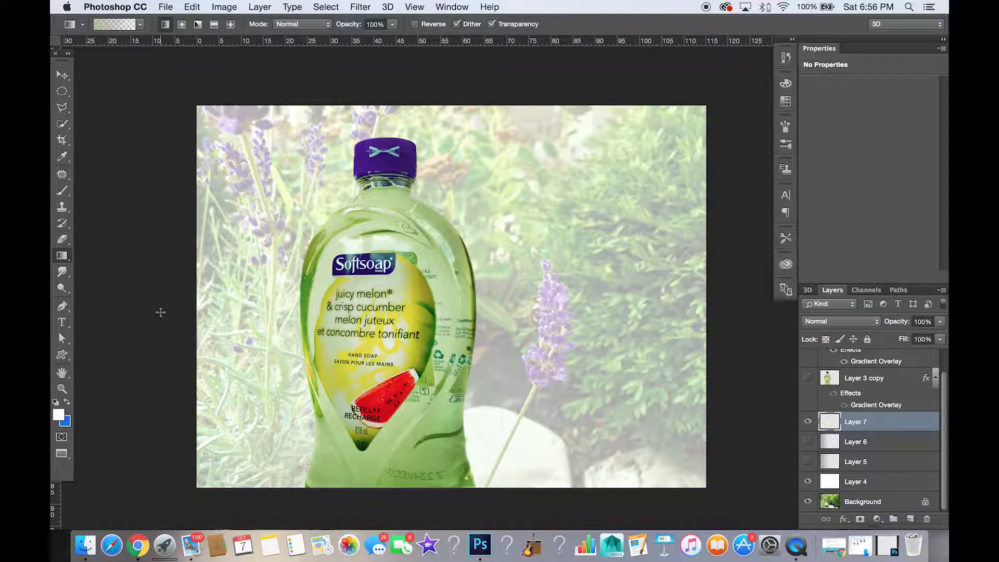
drag(160, 312, 398, 294)
drag(601, 300, 600, 298)
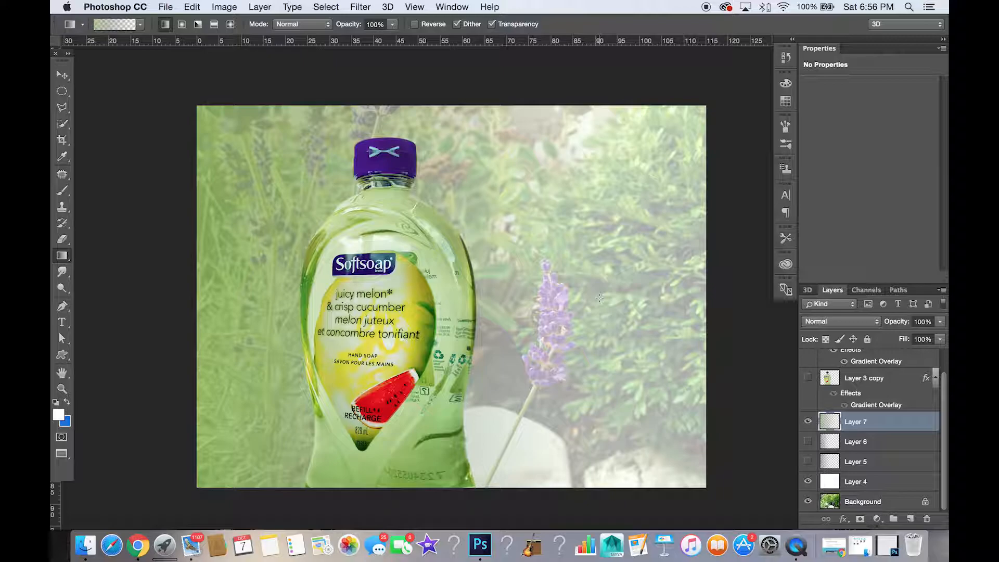
- Set the green gradient layer to Hard Light with reduced opacity, and switch visibility from it to the purple gradient layer
click(861, 322)
click(838, 475)
click(940, 322)
drag(941, 334, 923, 334)
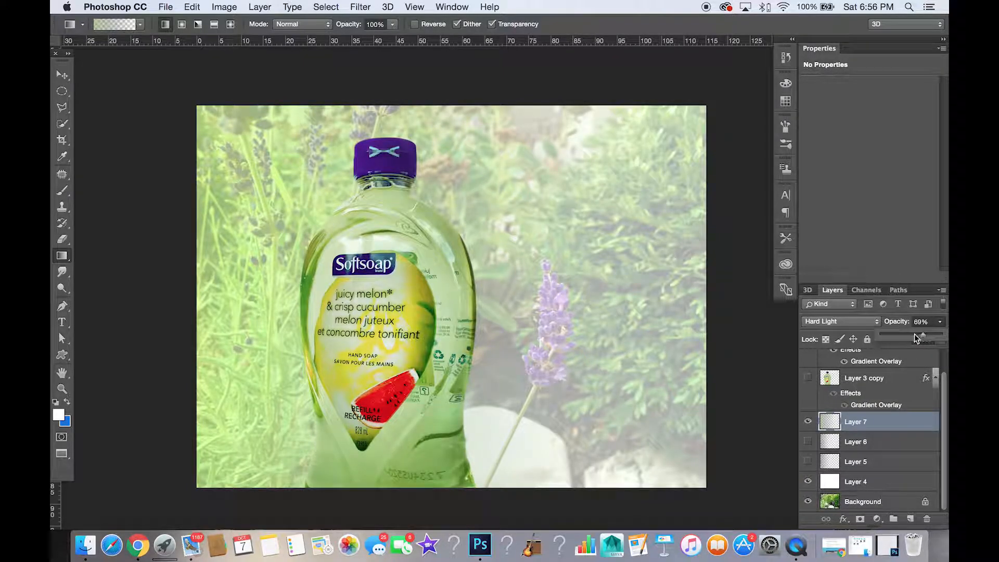
click(808, 422)
click(808, 441)
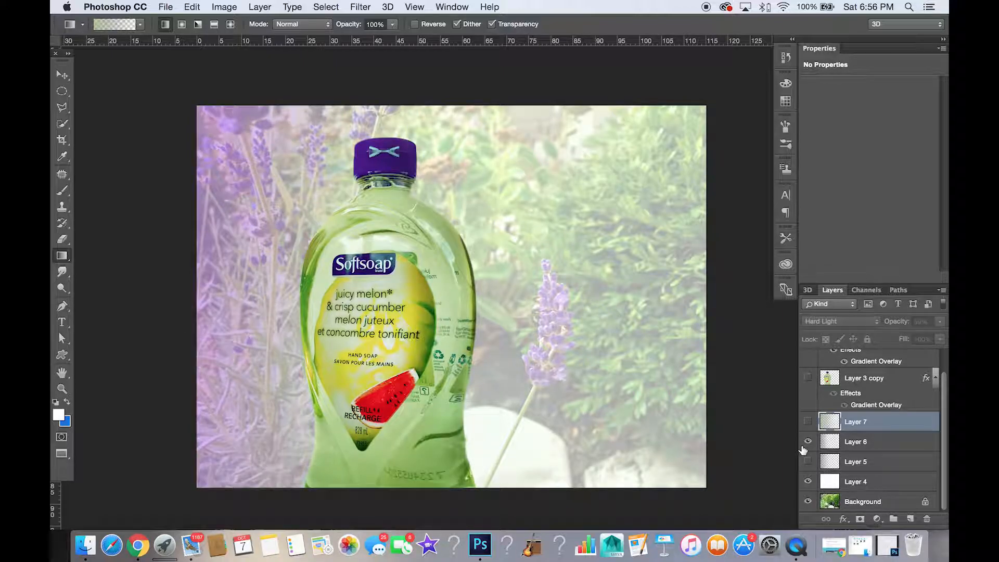
- Show the green and purple gradient layers together and merge everything from the green gradient layer down to Background
click(807, 441)
click(808, 421)
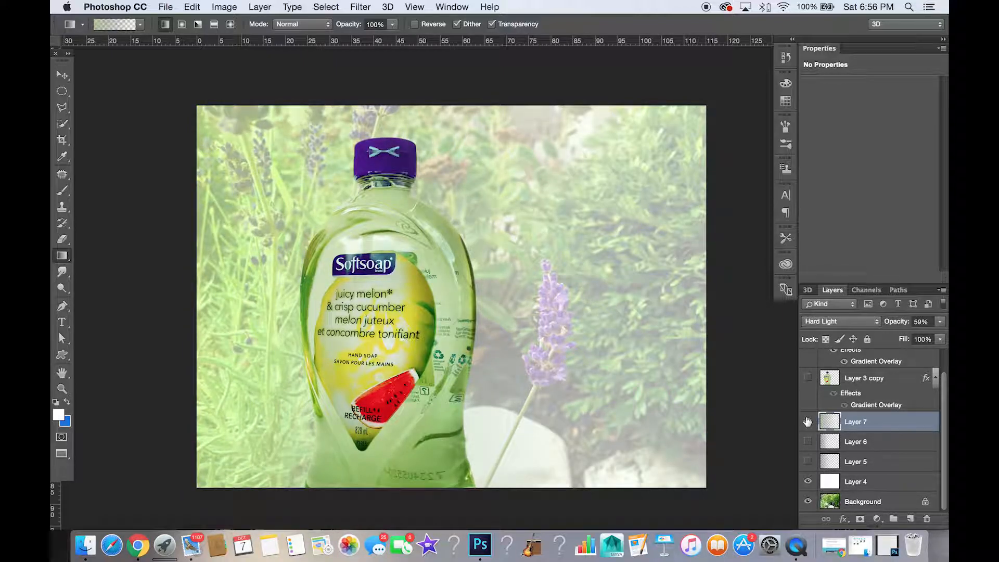
click(808, 441)
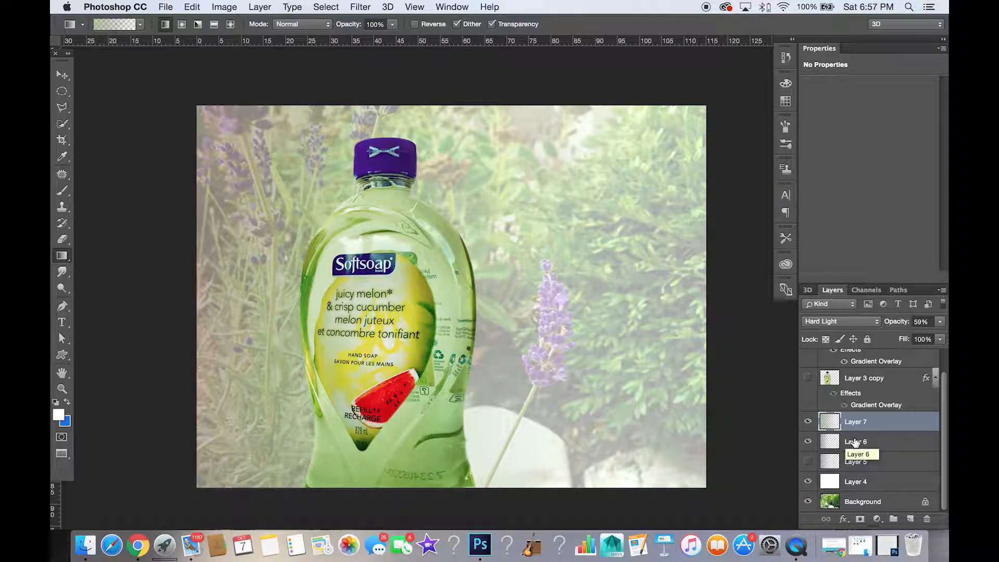
shift+click(881, 507)
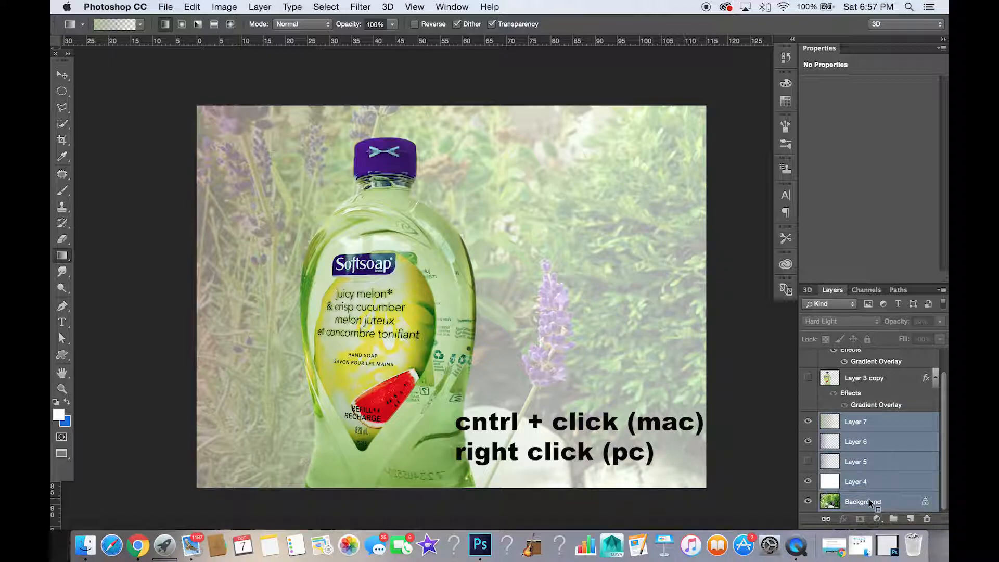
ctrl+click(868, 501)
click(825, 467)
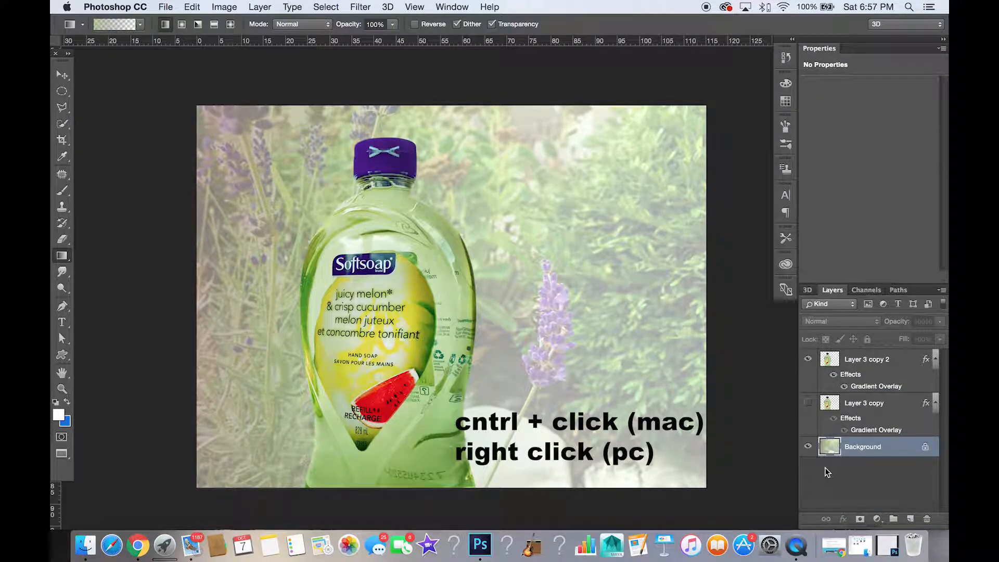
- Add a Curves adjustment above the merged background and shape it with three points, darkening the shadows and midtones
click(877, 519)
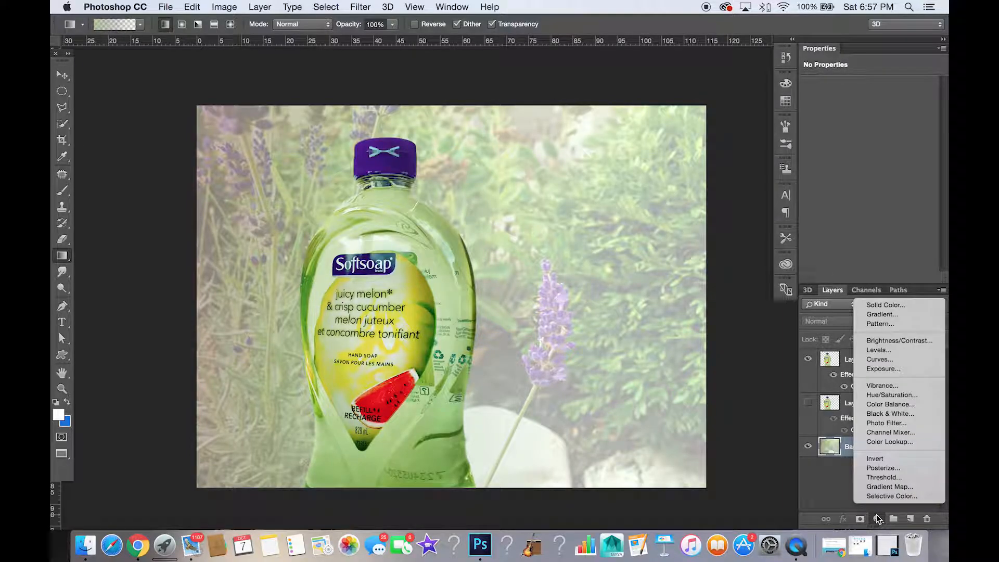
click(877, 360)
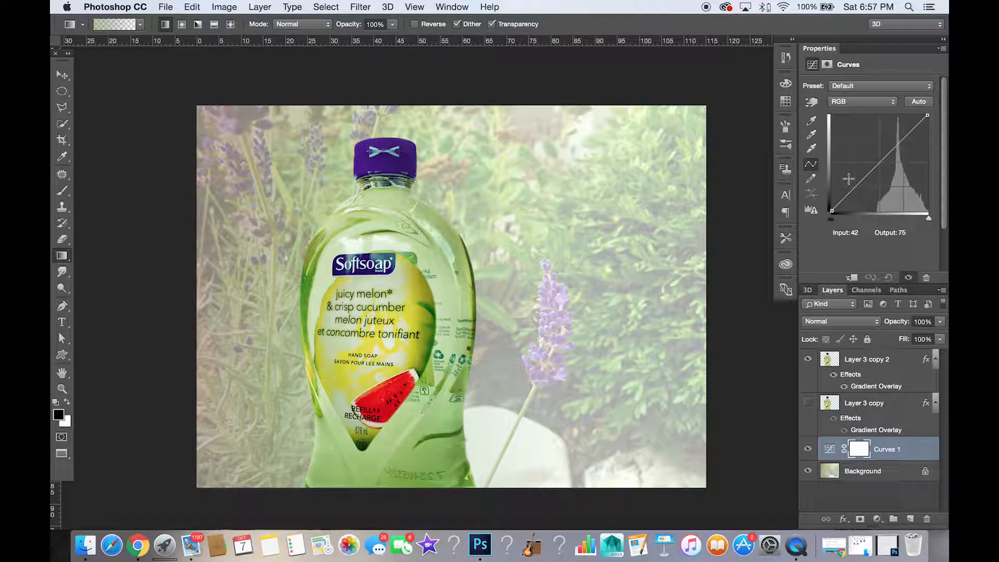
click(855, 198)
click(880, 175)
drag(880, 175, 879, 171)
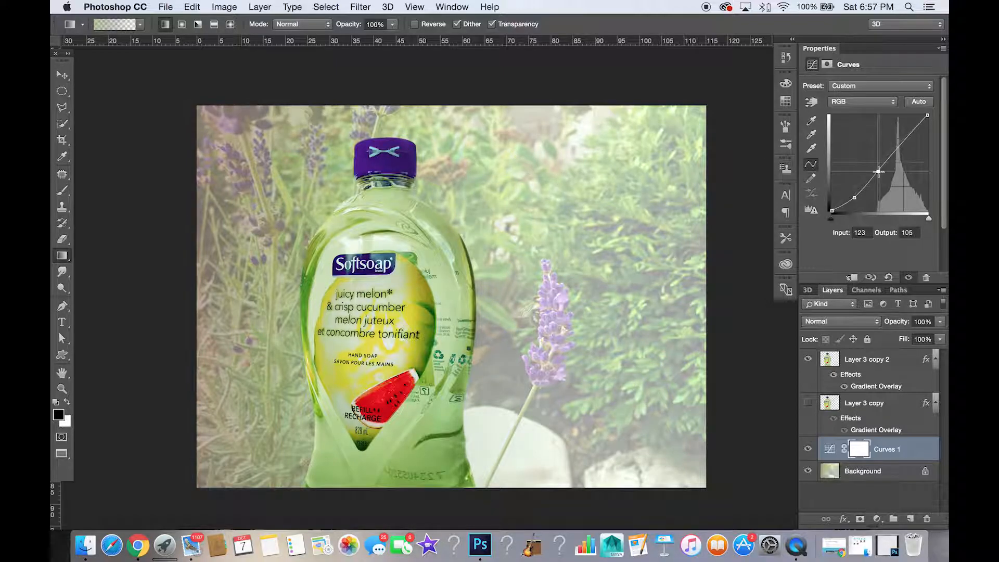
click(896, 149)
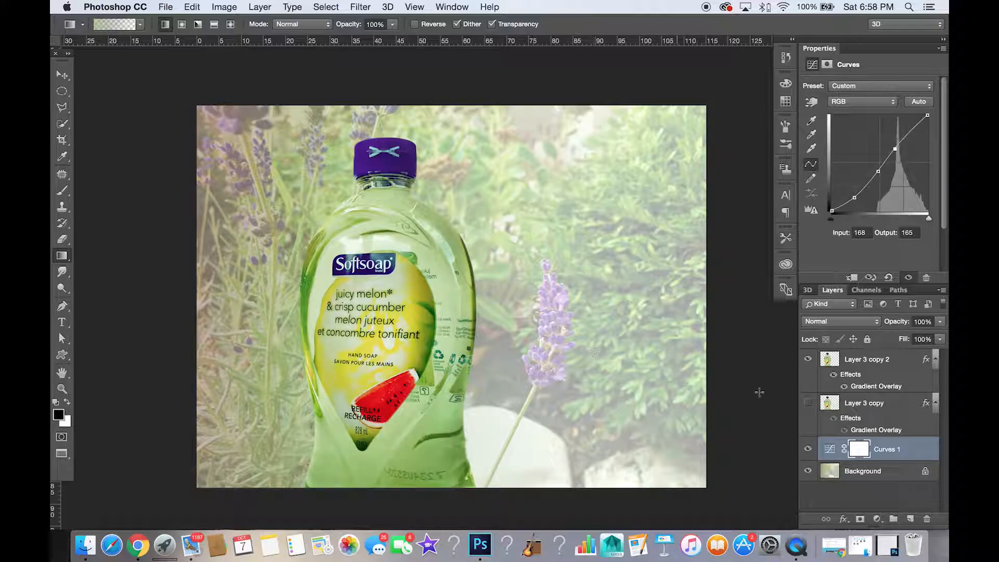
- Merge the Curves adjustment layer into the Background layer
shift+click(868, 471)
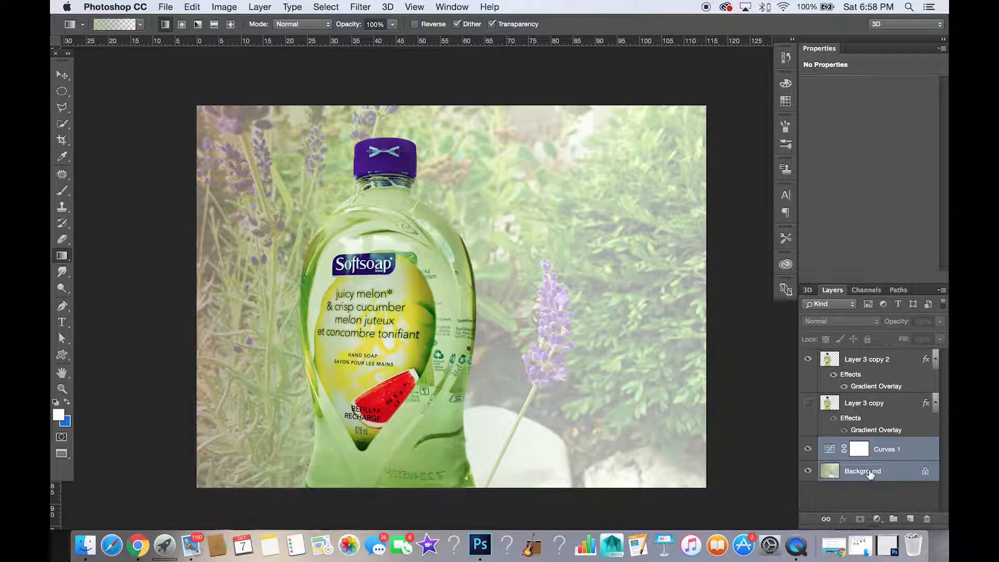
right_click(868, 471)
click(851, 465)
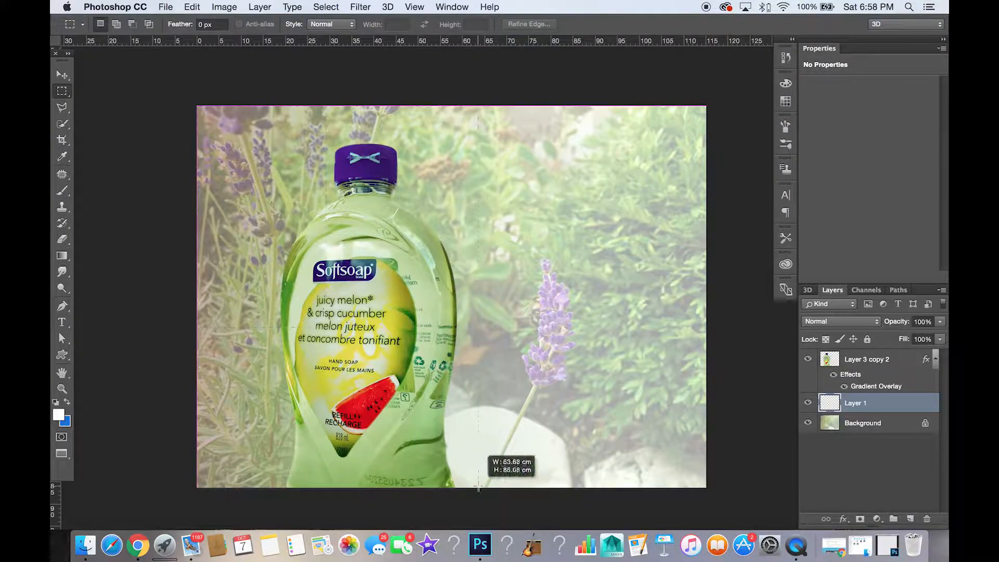
- Select a full-height rectangle over the photo's left part on a new layer, fill it with blue, and deselect
drag(496, 450, 503, 485)
key(shift+g)
click(257, 238)
key(super+d)
- Lower the blue rectangle layer's opacity to 44%, shift the rectangle slightly right, and hide its layer
drag(940, 321, 913, 334)
key(v)
drag(300, 152, 323, 152)
click(808, 402)
- Select a full-height band behind the bottle on a new layer, fill it with purple 9a17e6, and deselect
click(911, 519)
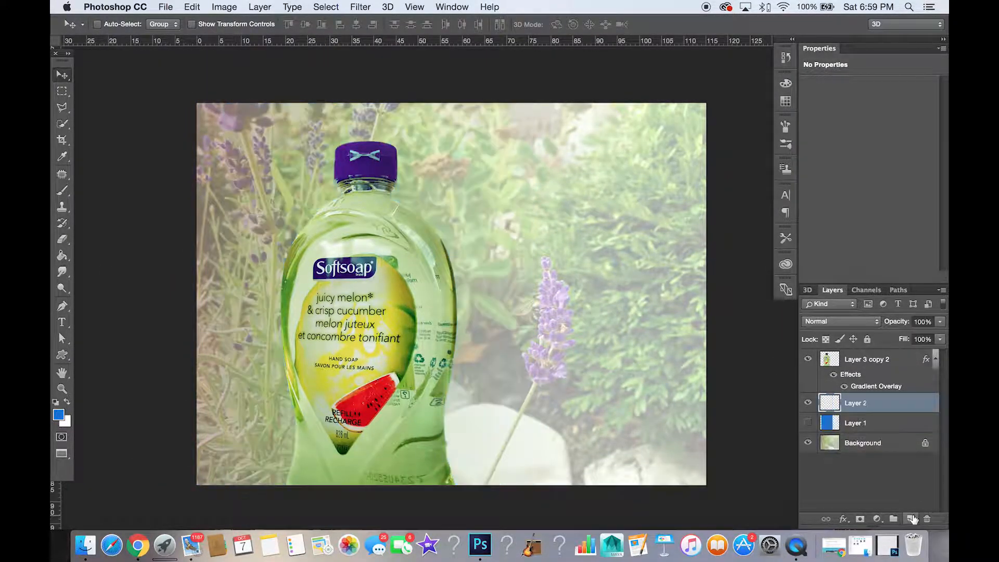
key(m)
drag(257, 103, 469, 496)
click(59, 414)
click(739, 213)
click(854, 170)
key(g)
click(295, 193)
key(super+d)
- Try a reduced opacity and several blend modes on the purple band layer, ending back on Normal
drag(940, 322, 925, 337)
click(857, 321)
click(856, 356)
click(857, 322)
click(856, 440)
click(858, 322)
click(858, 302)
click(858, 320)
click(834, 448)
click(848, 322)
click(848, 95)
click(843, 322)
click(831, 286)
- Lower the purple band layer's opacity to make it translucent and nudge the band slightly right
drag(940, 321, 910, 336)
key(v)
drag(449, 193, 452, 194)
- Show the blue rectangle layer and move the rectangle left so it only covers the strip beside the purple band
click(808, 422)
click(861, 427)
drag(378, 257, 106, 260)
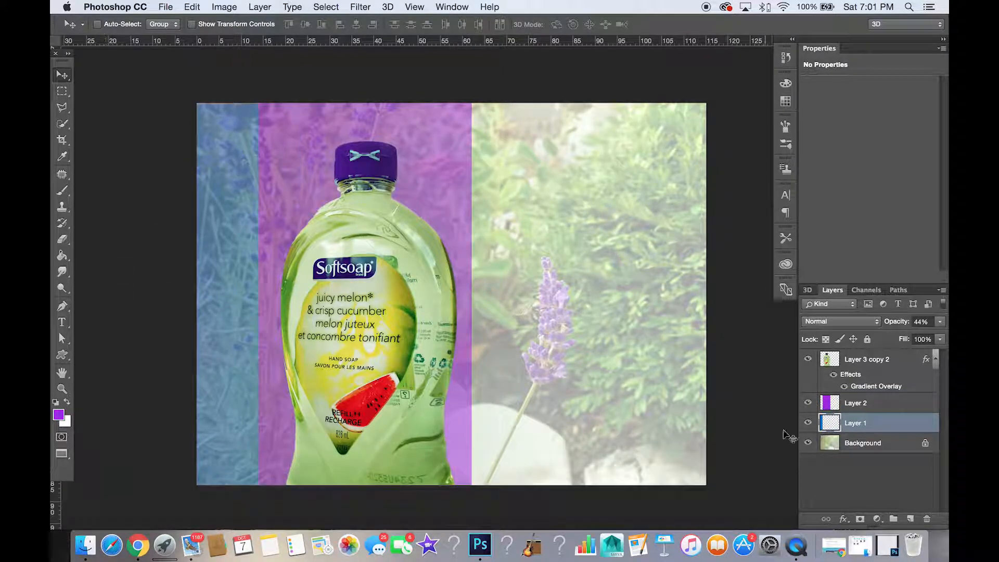
- Hide both coloured rectangle layers and select a full-height rectangle from the photo's left edge on a new layer
drag(808, 402, 807, 430)
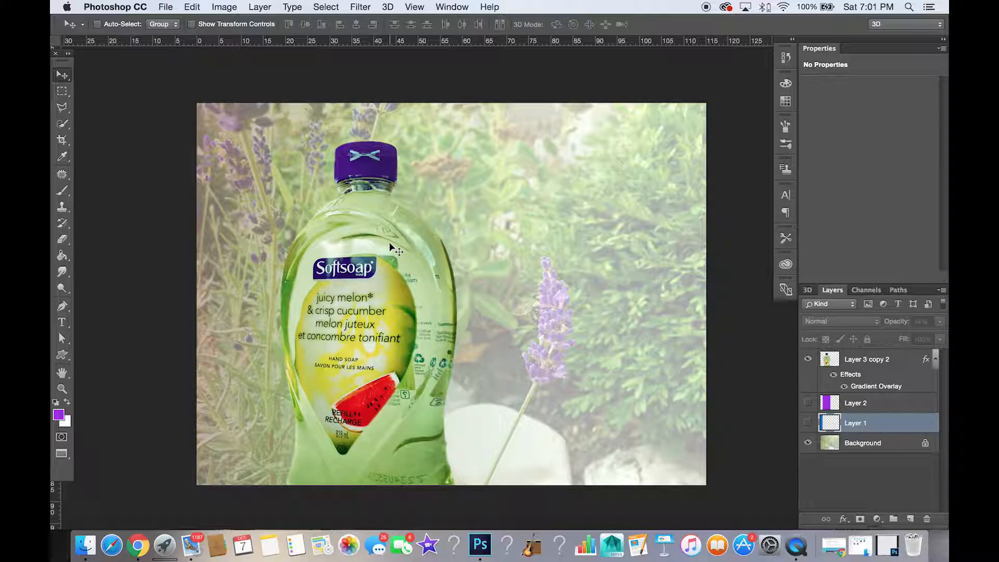
click(910, 519)
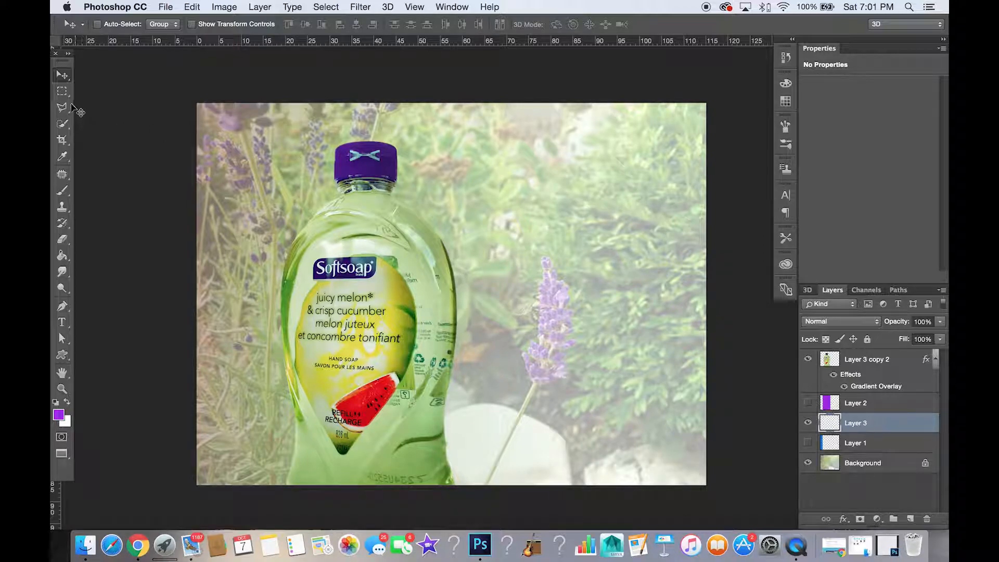
click(62, 91)
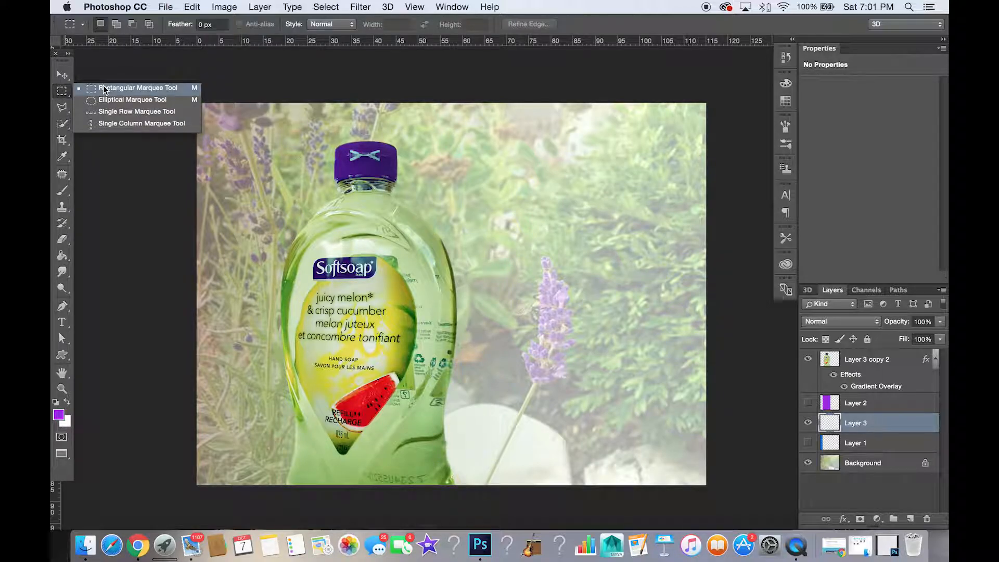
click(103, 88)
drag(195, 102, 394, 494)
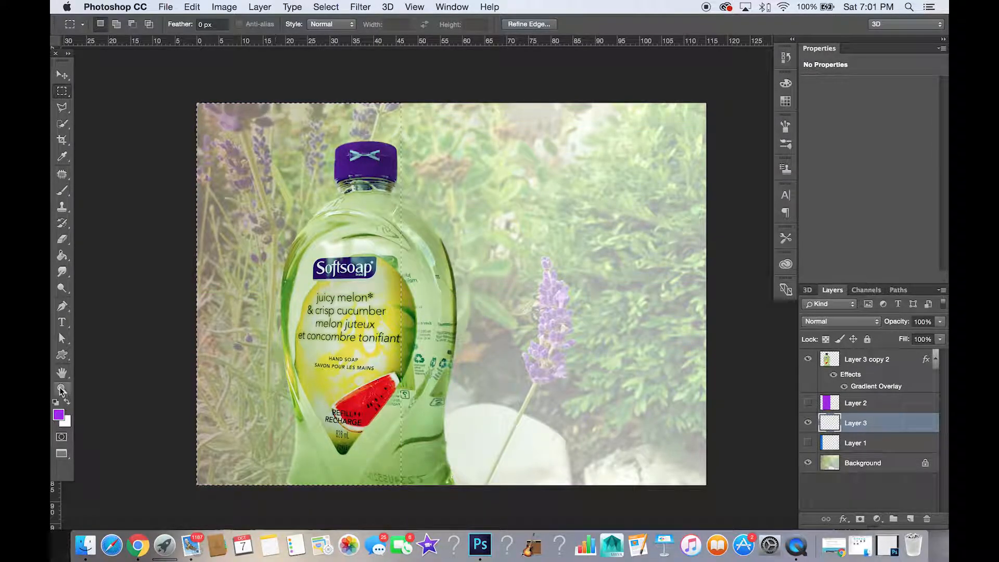
- Fill the selected rectangle with a bright pinkish red and deselect it
click(58, 415)
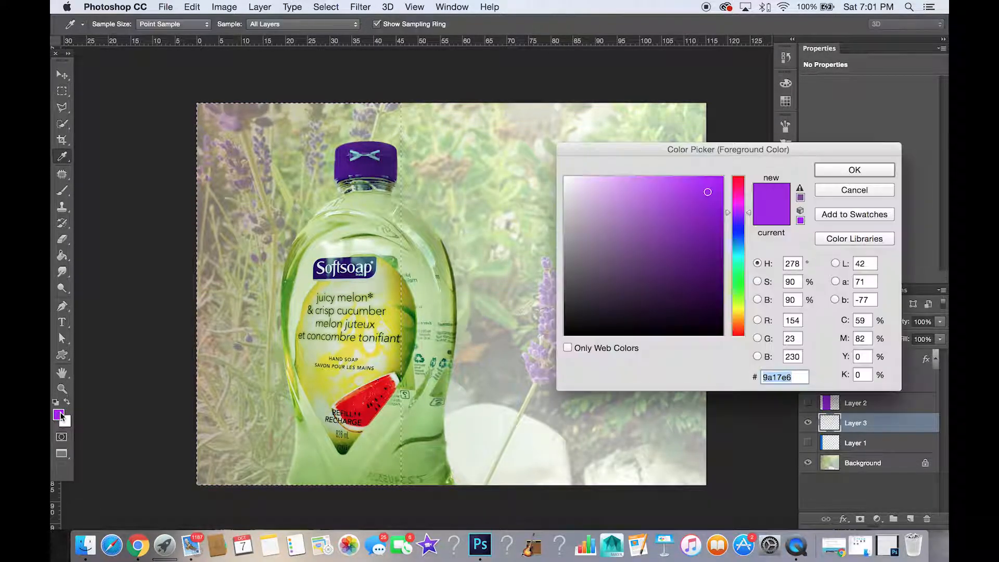
click(740, 181)
click(705, 192)
click(855, 170)
click(230, 225)
key(super+d)
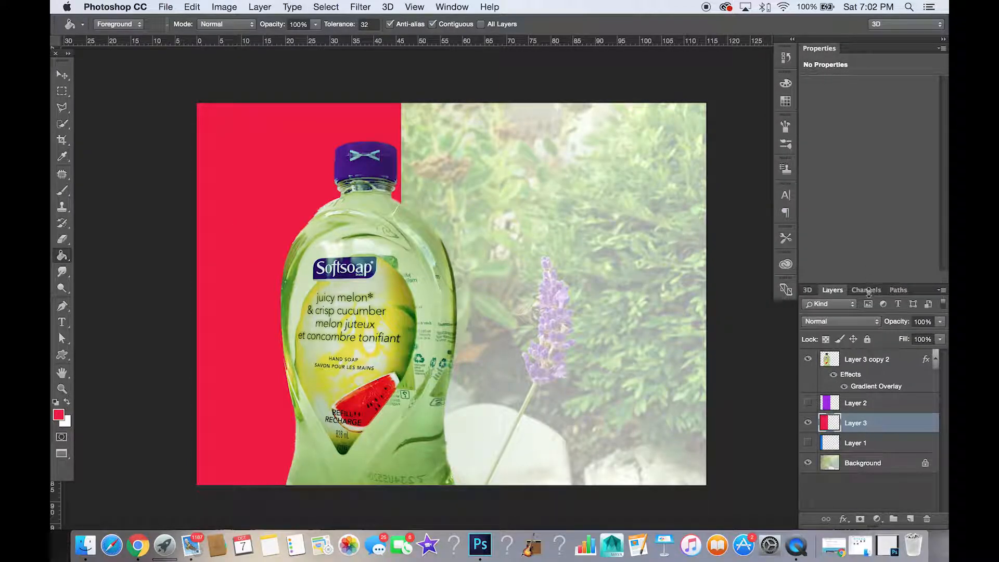
- Lower the red rectangle layer's opacity to 39%
click(942, 321)
drag(942, 335, 908, 335)
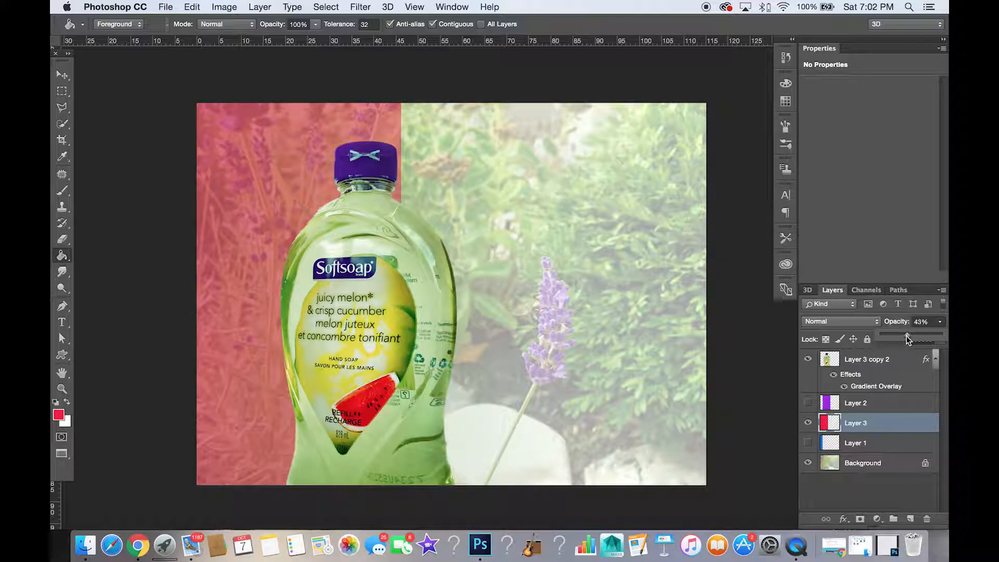
click(62, 76)
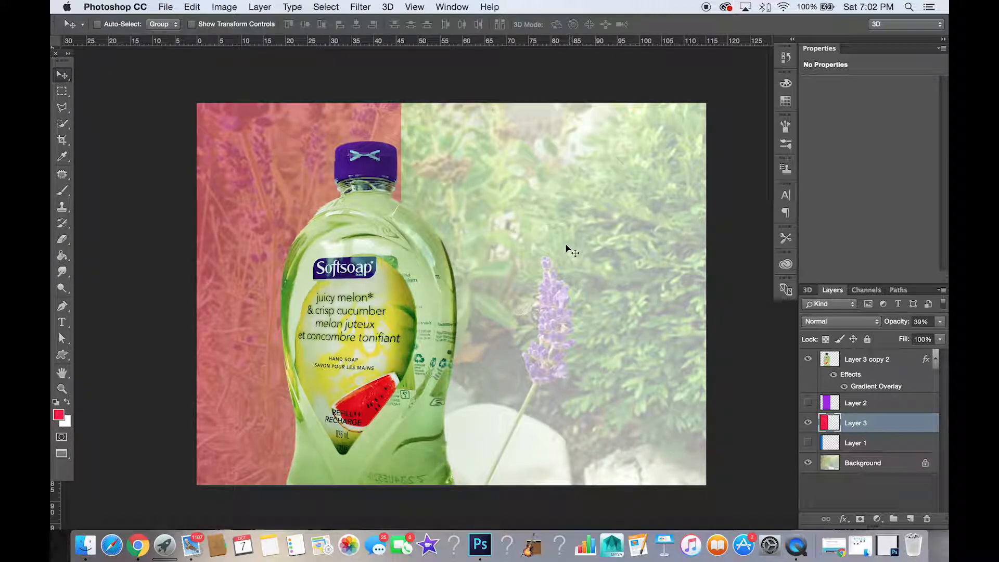
- Hide the red rectangle, turn on the purple and blue ones, and show the red one again to compare the overlap
click(808, 421)
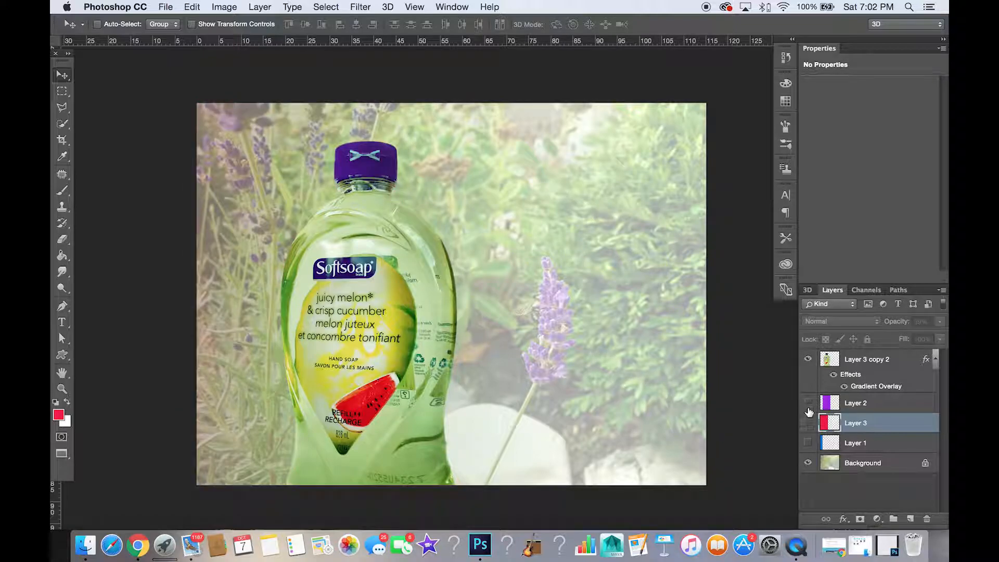
click(808, 403)
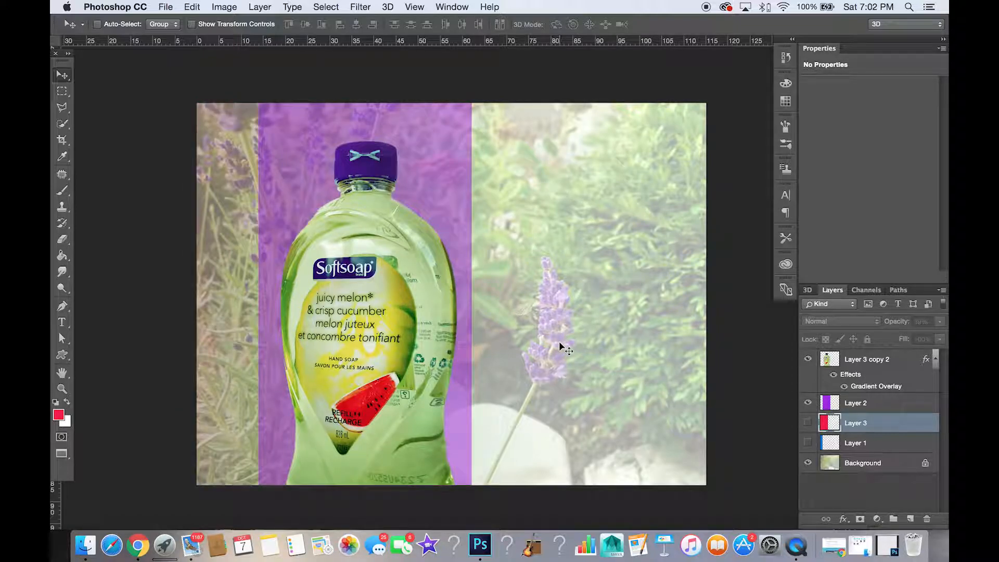
click(809, 442)
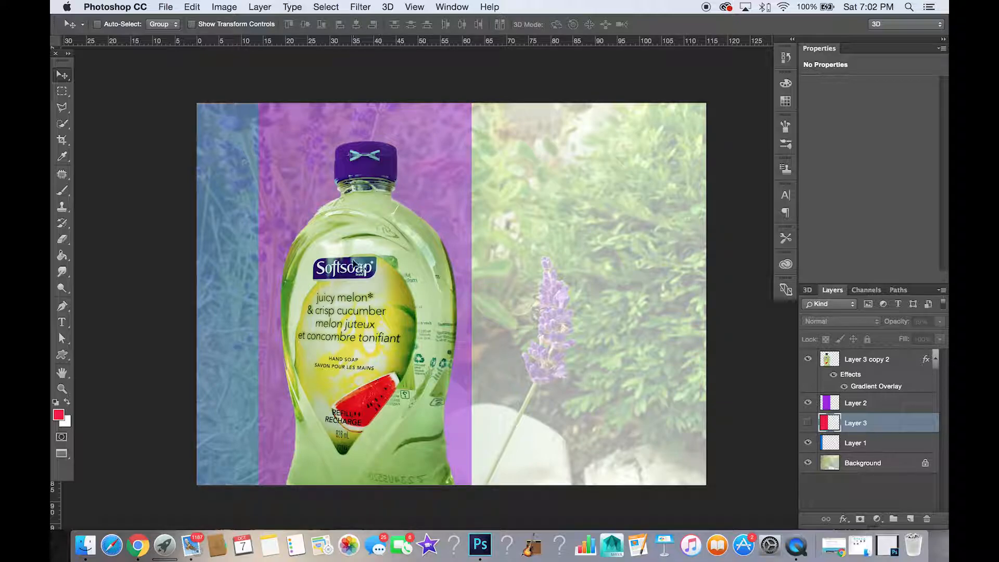
click(809, 421)
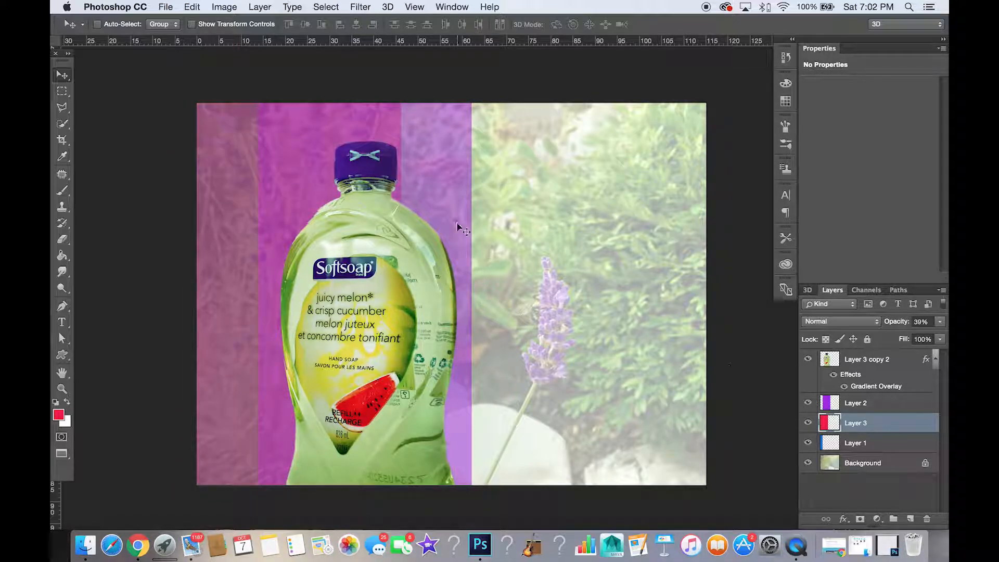
- Move the red rectangle over to the right part of the photo and hide its layer
drag(73, 69, 404, 203)
drag(546, 192, 671, 176)
click(809, 422)
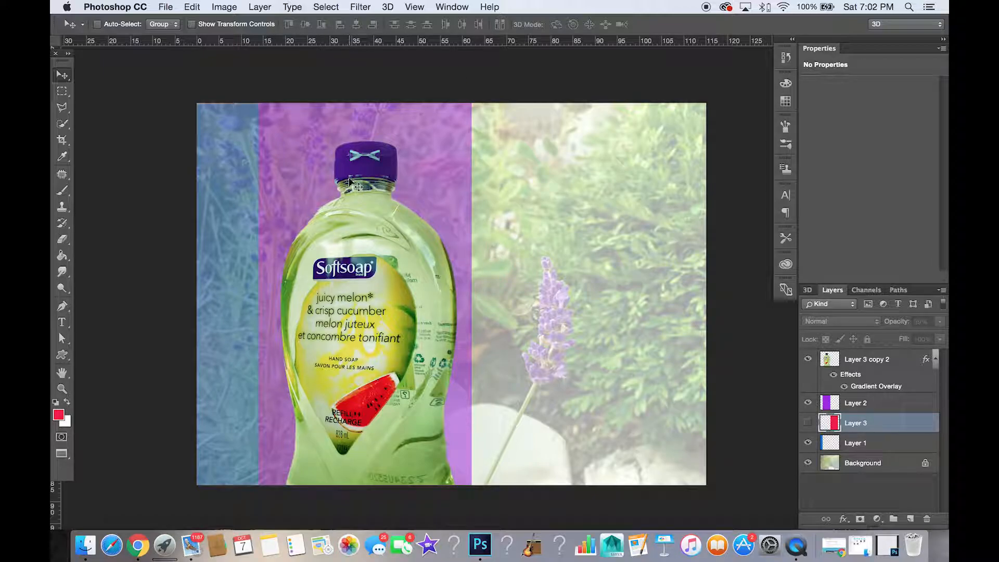
- Set the purple band layer's opacity to 62% after trying a nearly opaque setting
click(881, 405)
click(920, 323)
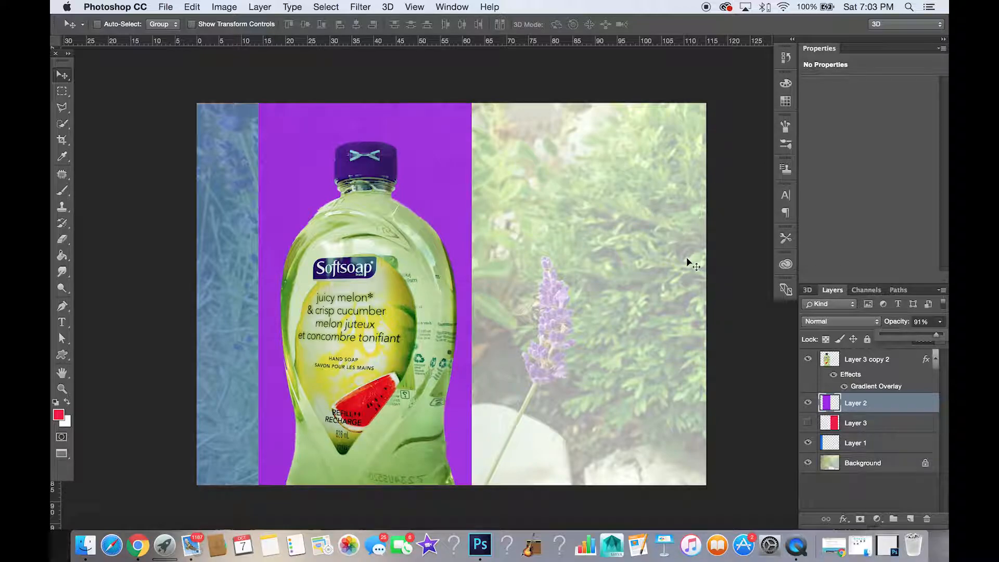
drag(937, 334, 919, 336)
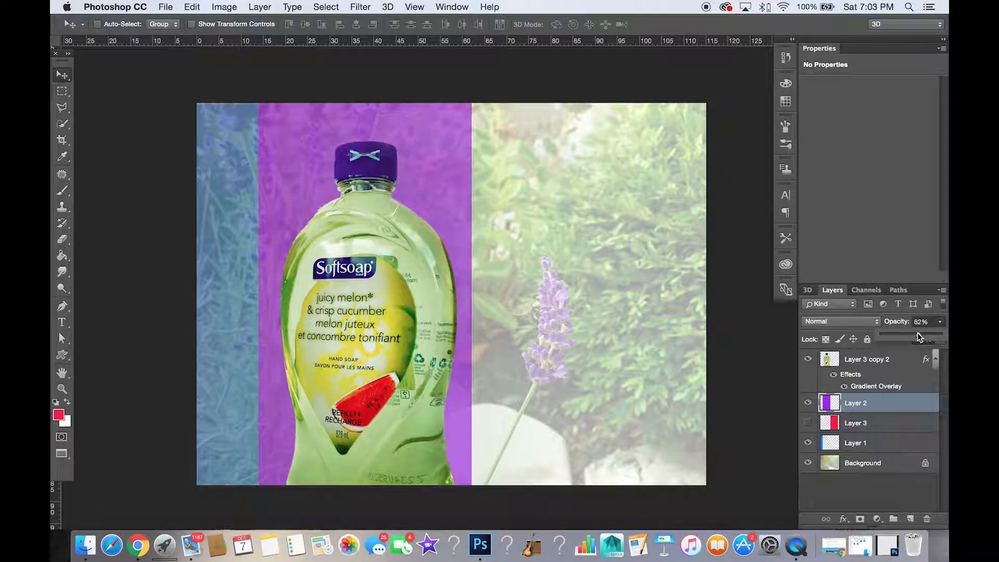